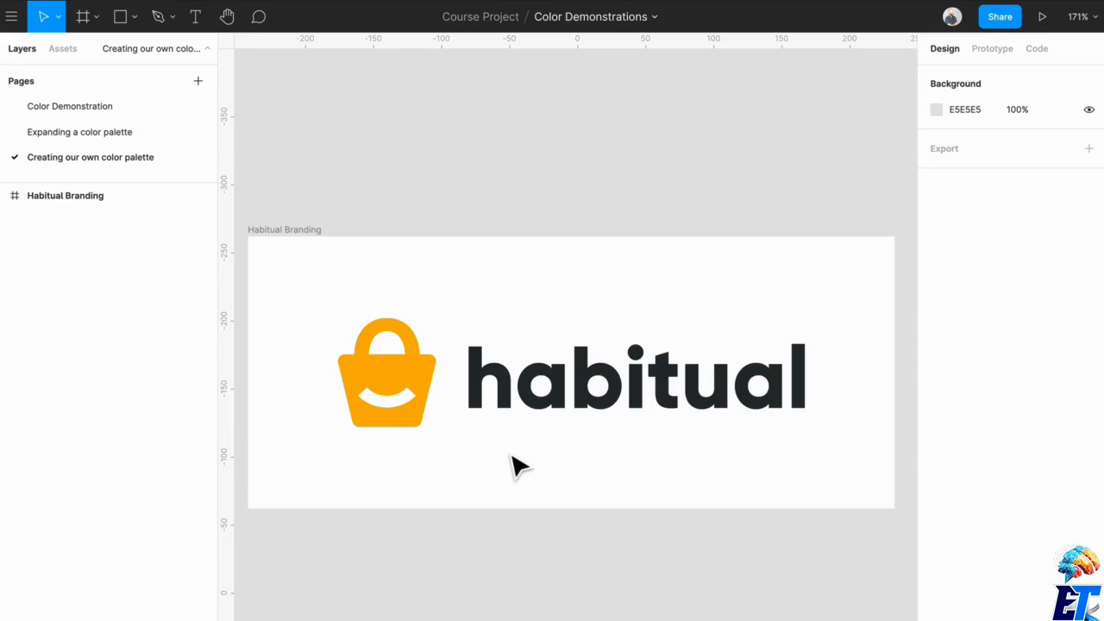
Step: Draw a frame of about 528 × 465 beside the Habitual Branding frame and name it Colors
scroll(511, 463, "down", 5)
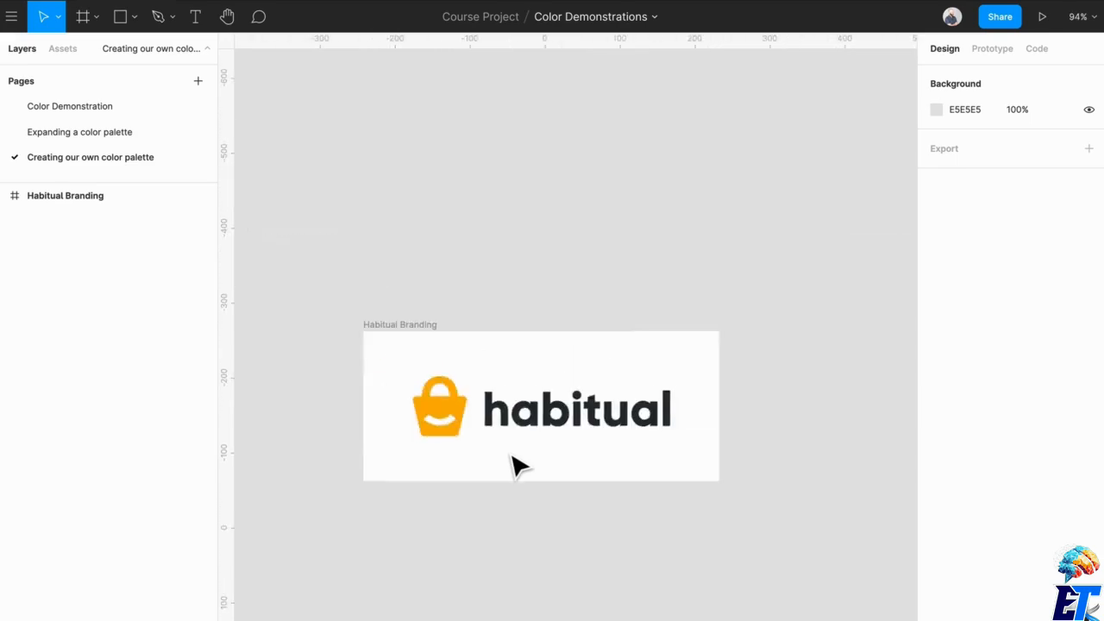
scroll(665, 372, "right", 2)
key("f")
left_click_drag(644, 331, 903, 611)
key("ctrl+r")
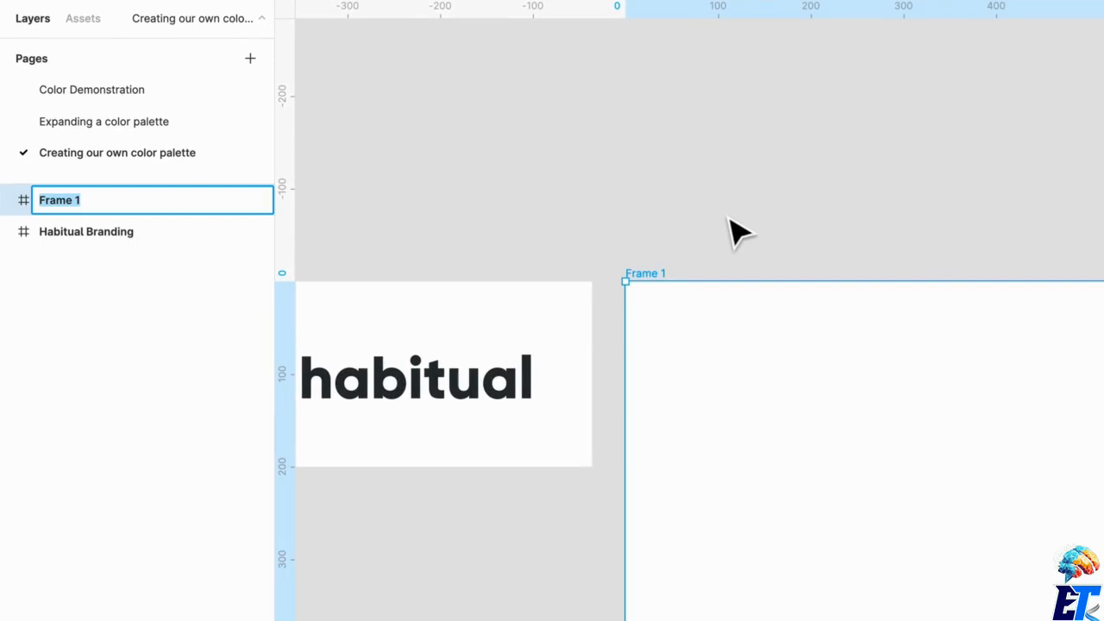
type("Colors")
key("Return")
left_click(731, 219)
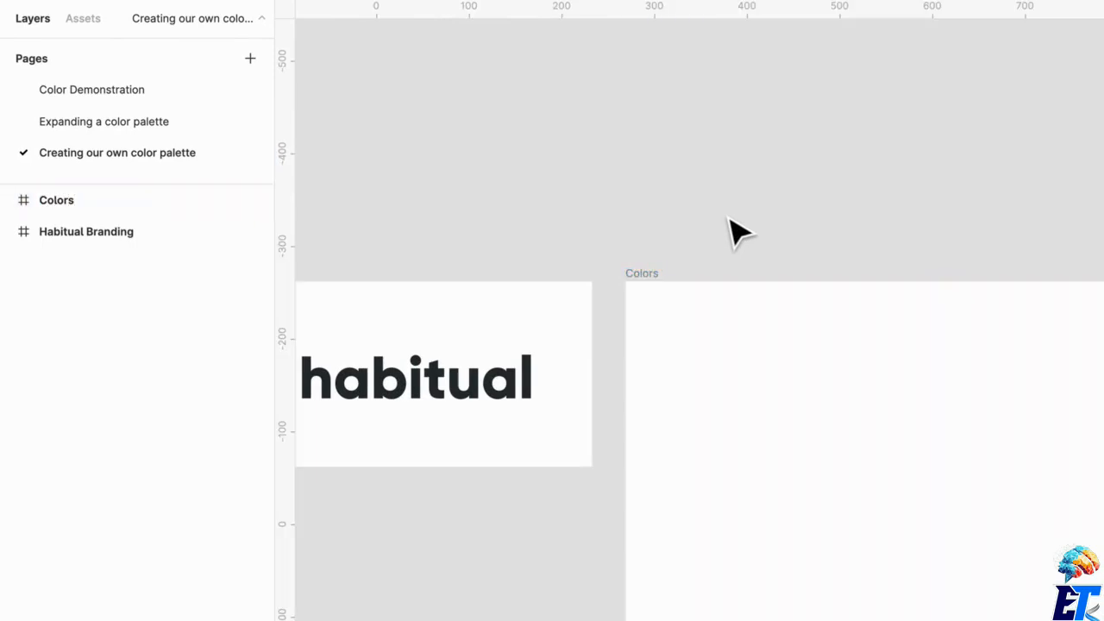
Step: Draw a 60 × 60 circle near the Colors frame's upper-left corner and fill it with orange sampled from the bag logo
key("o")
left_click_drag(670, 330, 727, 388)
key("i")
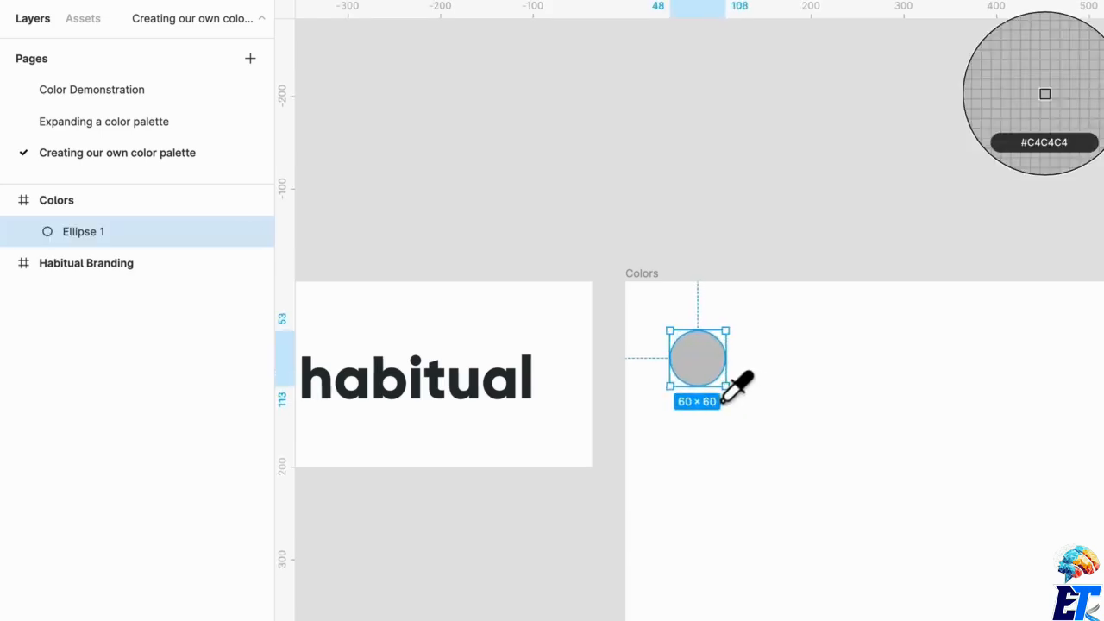
scroll(518, 397, "left", 4)
left_click(431, 404)
scroll(949, 405, "right", 1)
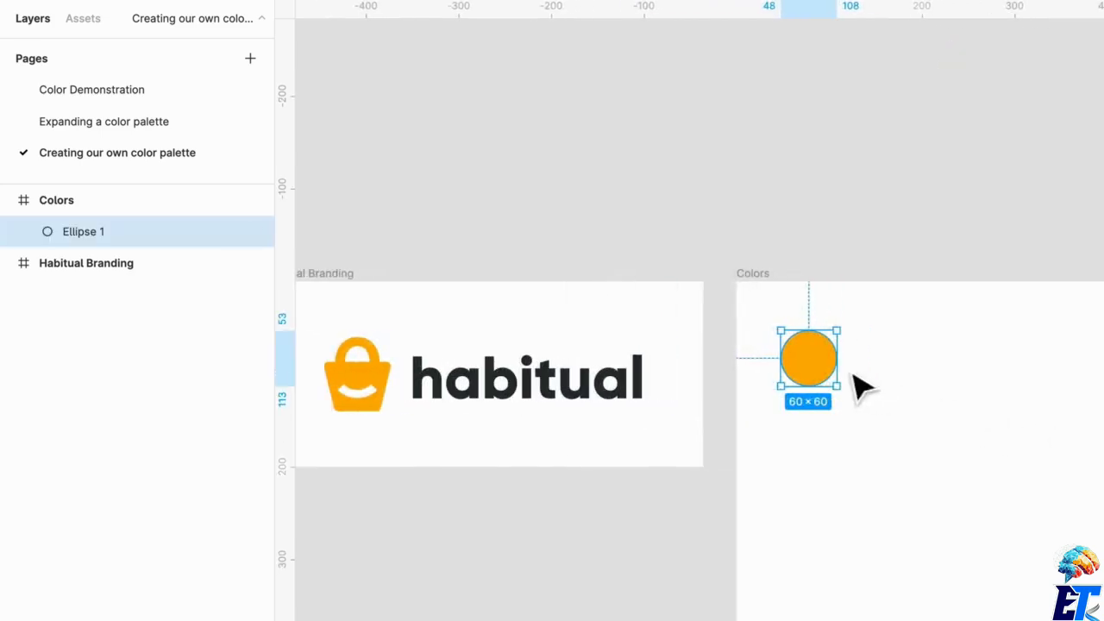
Step: Duplicate the orange circle to its right and fill the copy with the dark 272C2F sampled from the habitual wordmark
left_click_drag(809, 367, 917, 387, "alt")
key("i")
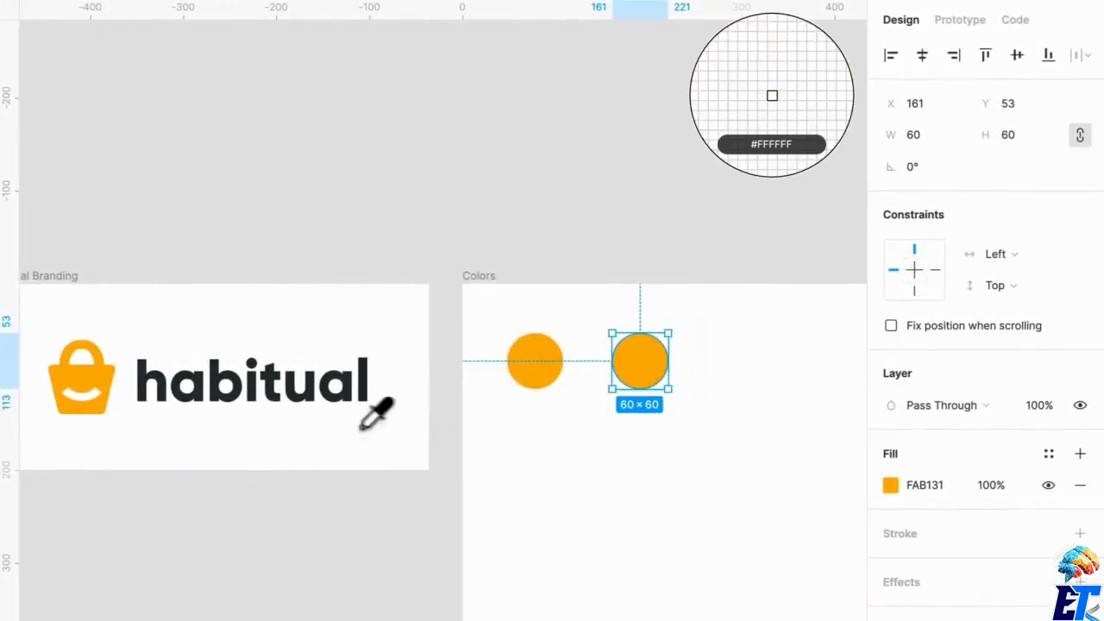
left_click(282, 411)
scroll(702, 402, "right", 2)
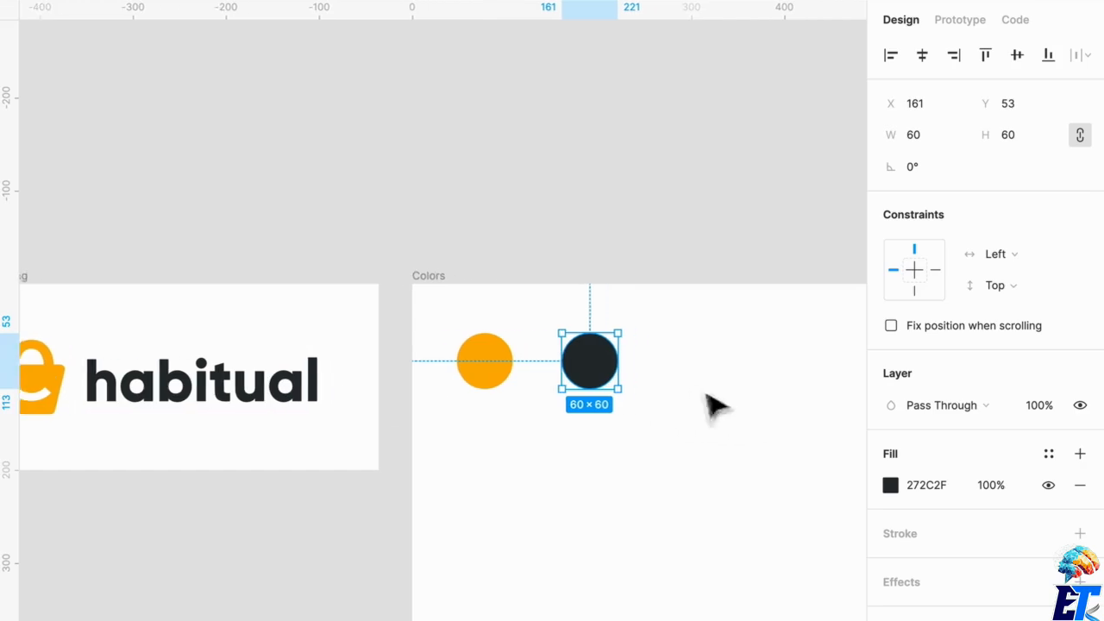
Step: Duplicate the dark circle to its right, giving the copy a white FFFFFF fill sampled from the canvas and a black stroke
left_click(642, 380)
left_click_drag(601, 370, 716, 391, "alt")
key("i")
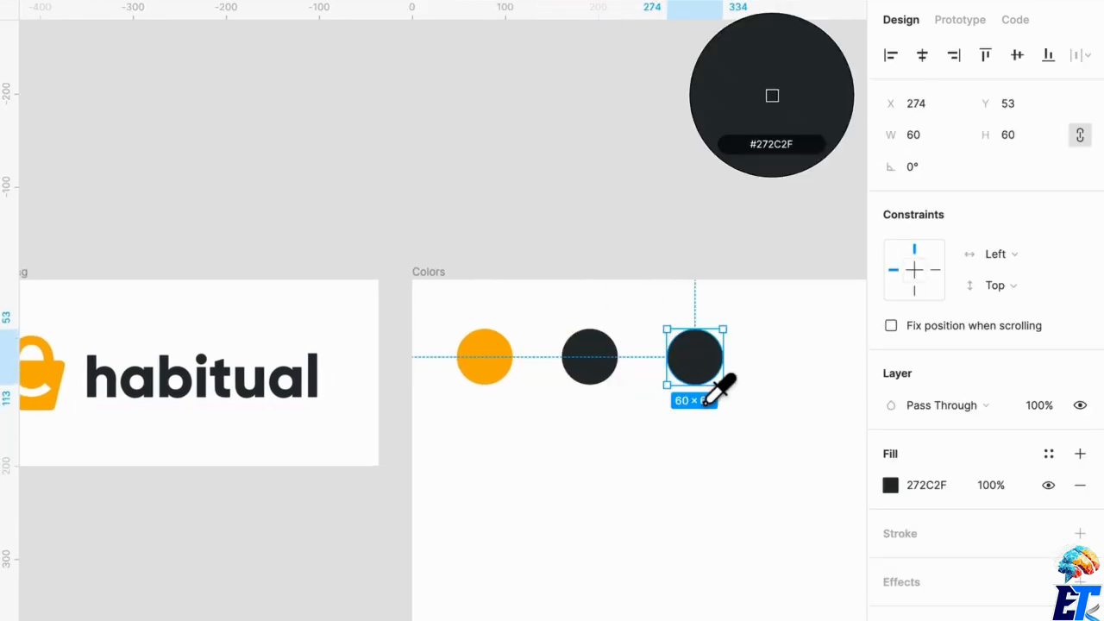
left_click(365, 440)
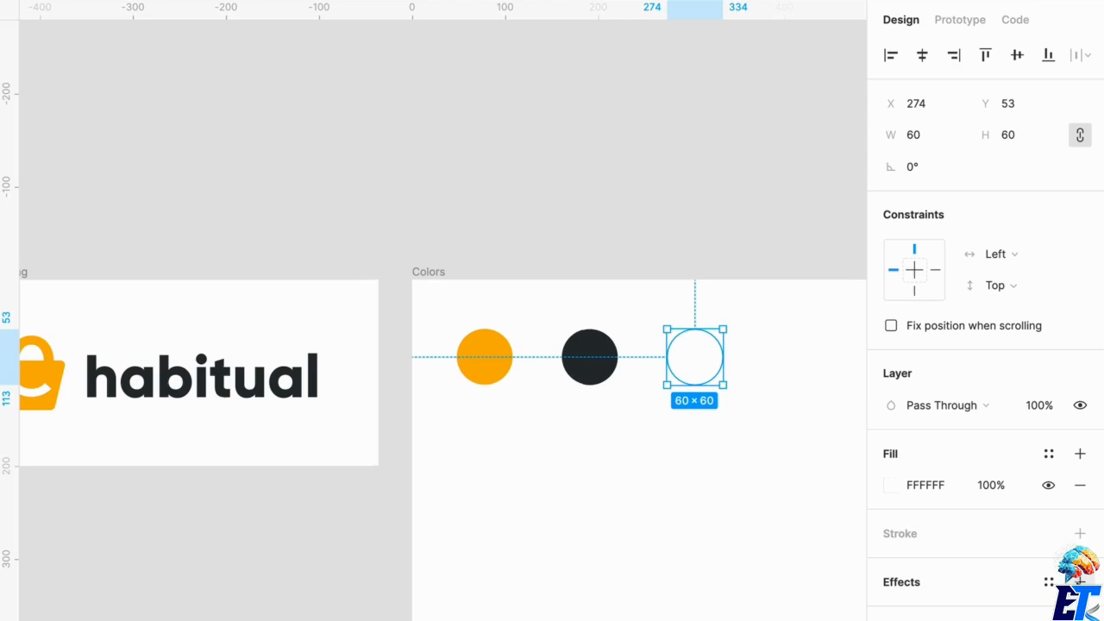
left_click(1080, 534)
left_click(670, 505)
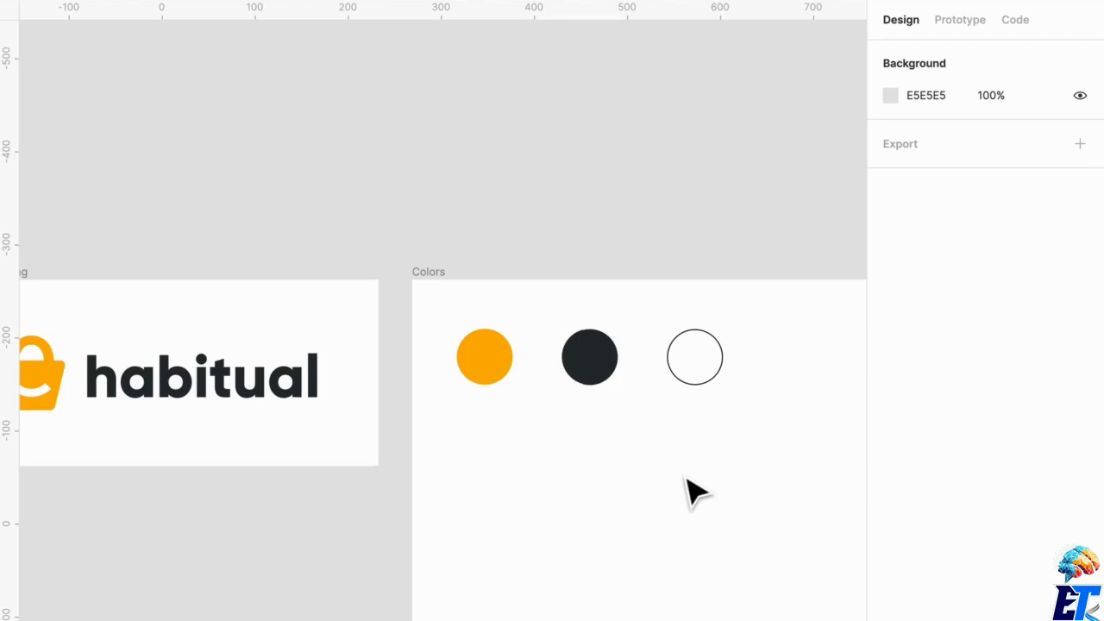
Step: Duplicate the orange circle straight below itself, at the same horizontal position
scroll(686, 479, "up", 2)
scroll(686, 479, "down", 2)
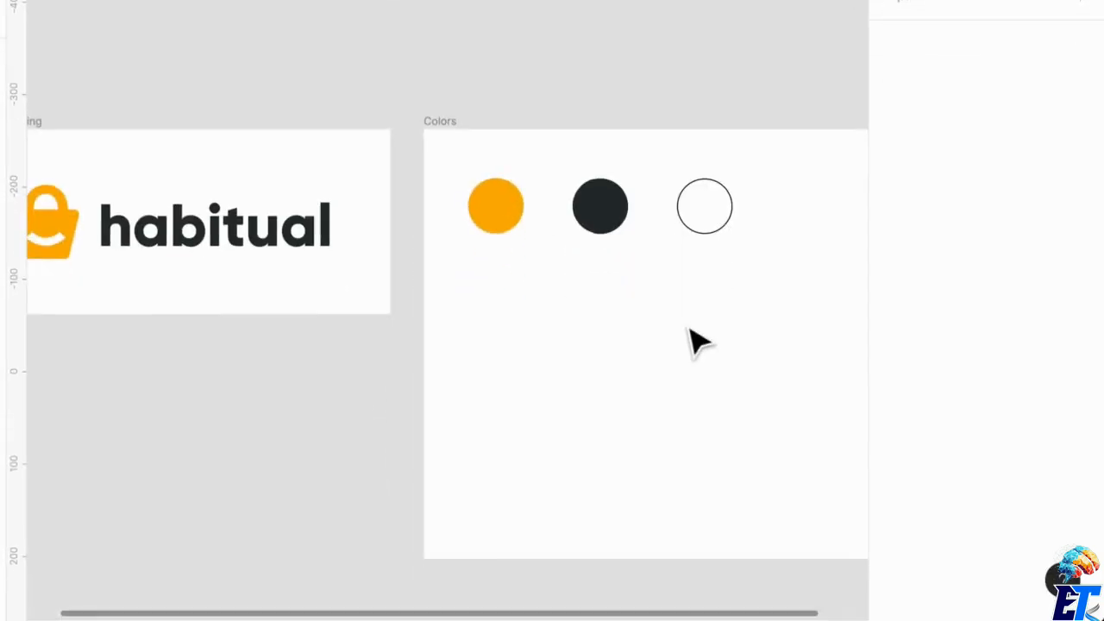
left_click_drag(505, 226, 510, 365)
left_click(1048, 304)
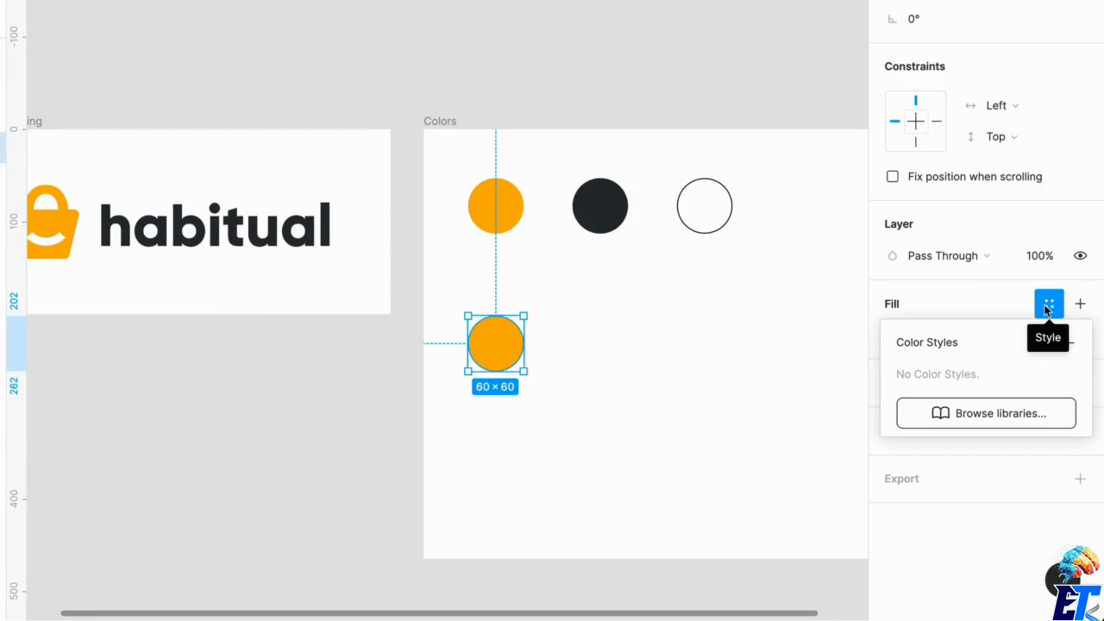
left_click(937, 309)
Step: Shift the lower circle's fill from orange through green to a dark teal, 15A39E
left_click(892, 335)
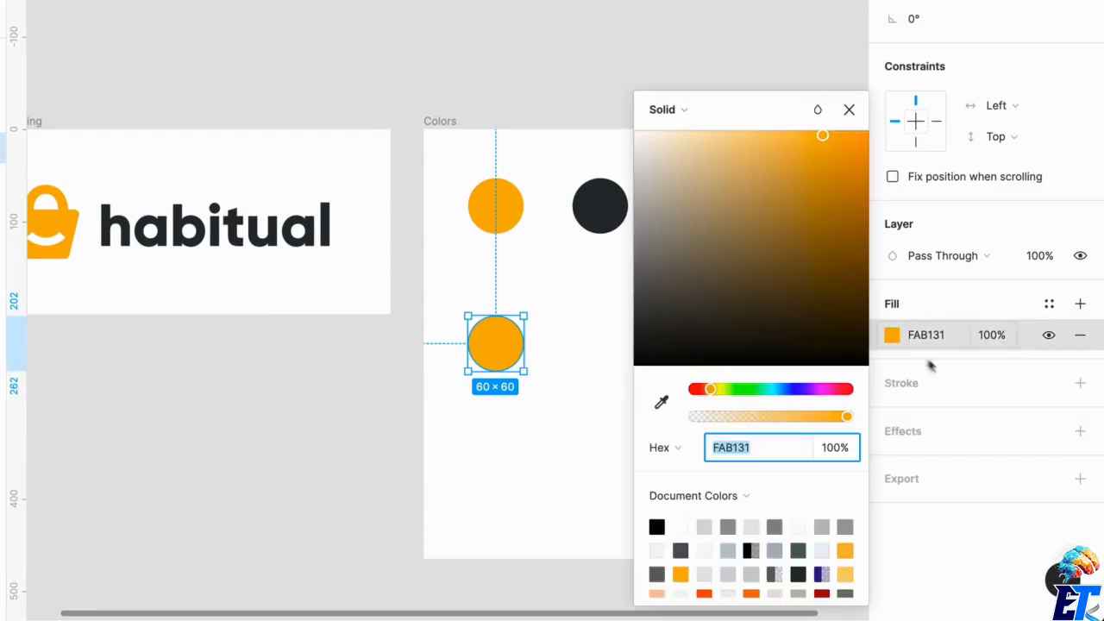
left_click(825, 219)
key("ctrl+z")
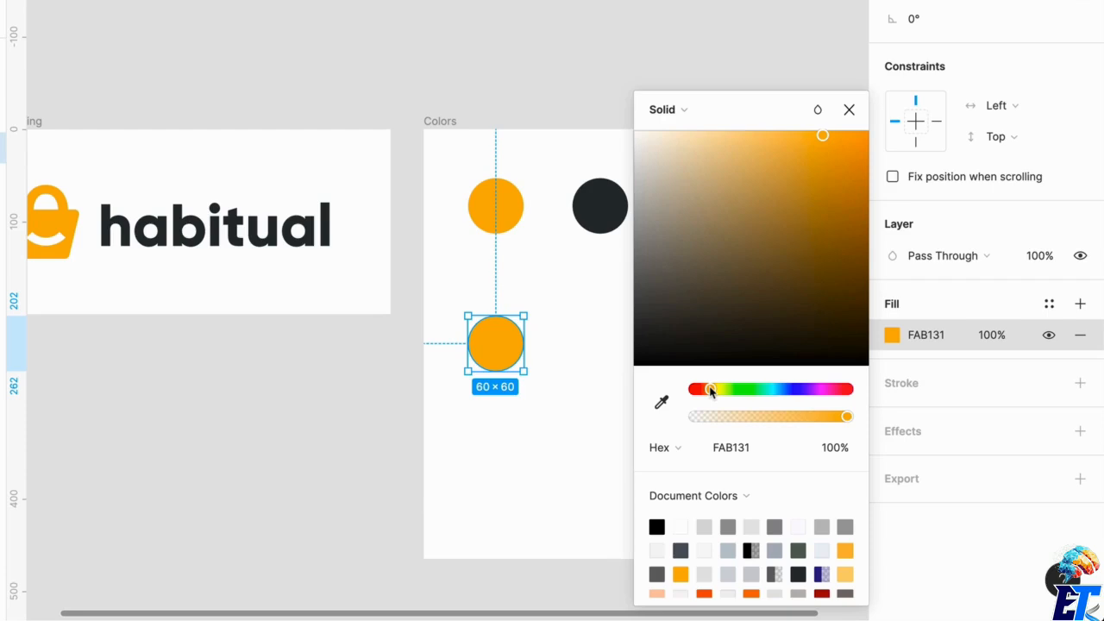
left_click_drag(709, 389, 744, 393)
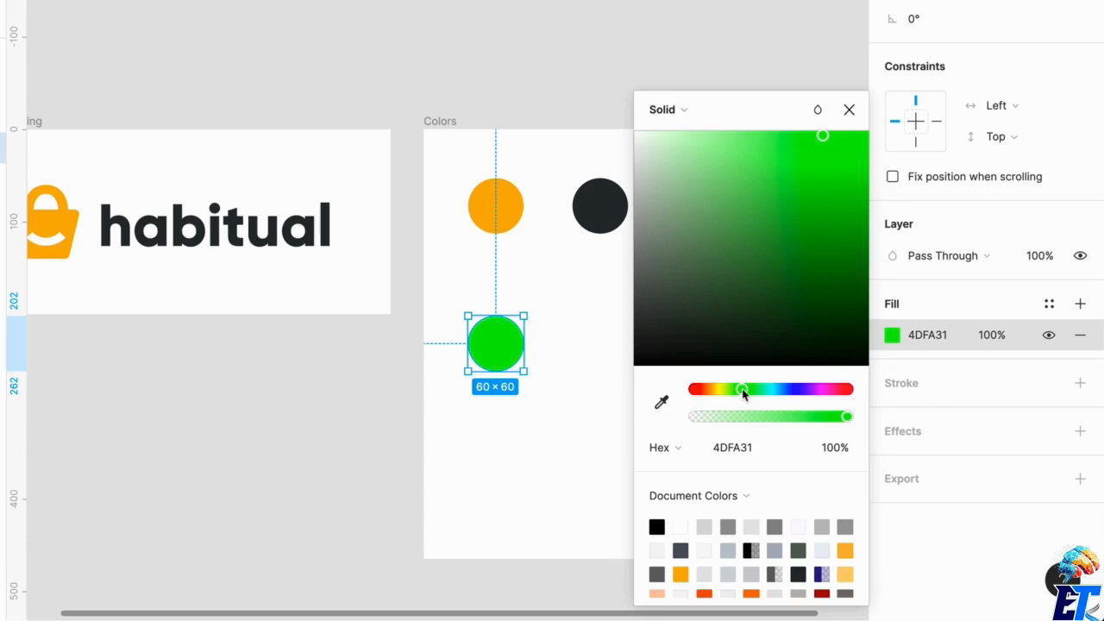
left_click_drag(824, 202, 838, 220)
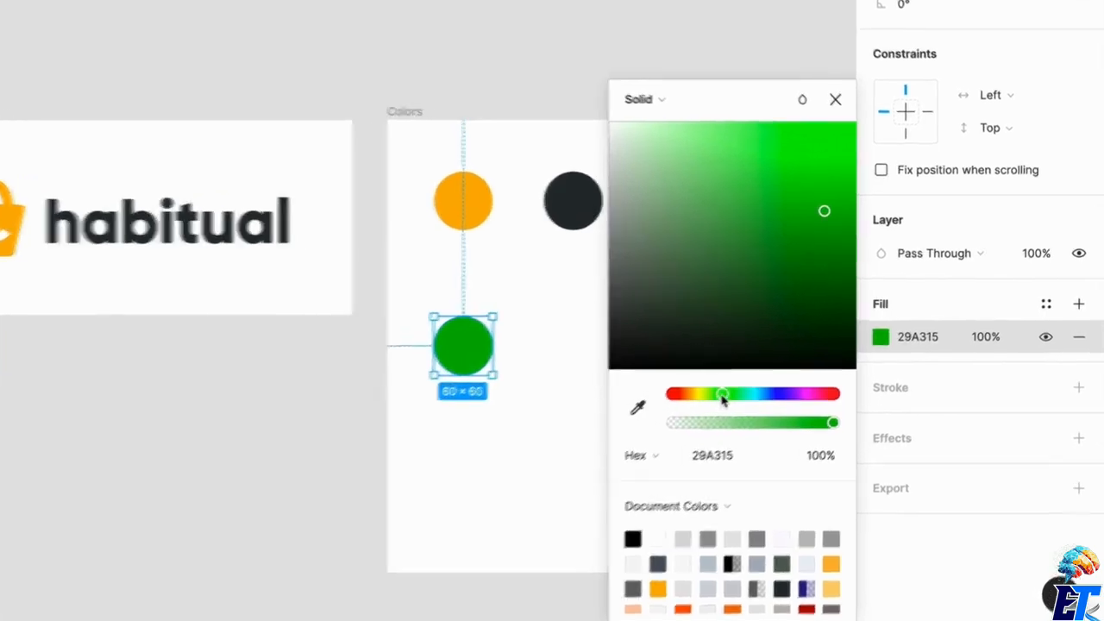
left_click_drag(723, 397, 739, 399)
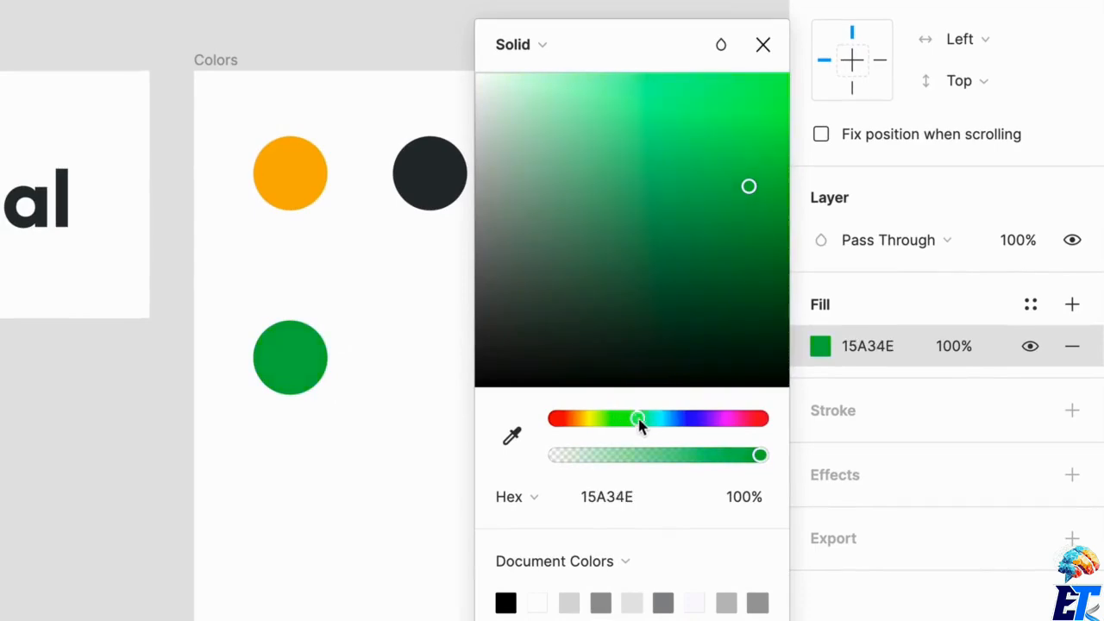
left_click_drag(639, 421, 657, 421)
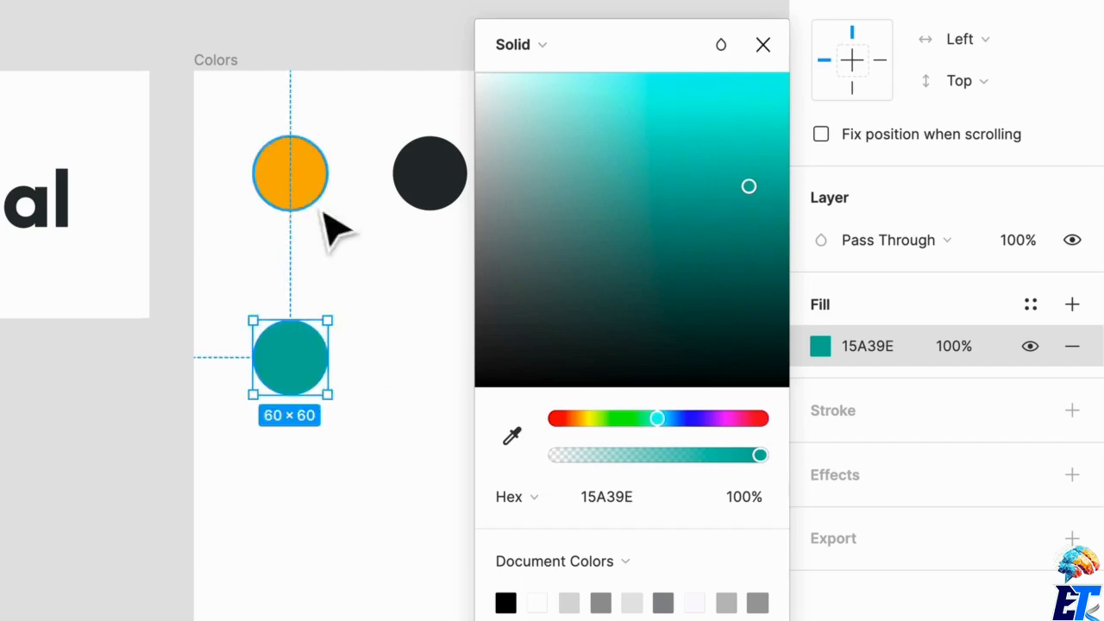
Step: Lighten and desaturate the circle's teal fill to 6BBCB7
scroll(310, 208, "down", 1)
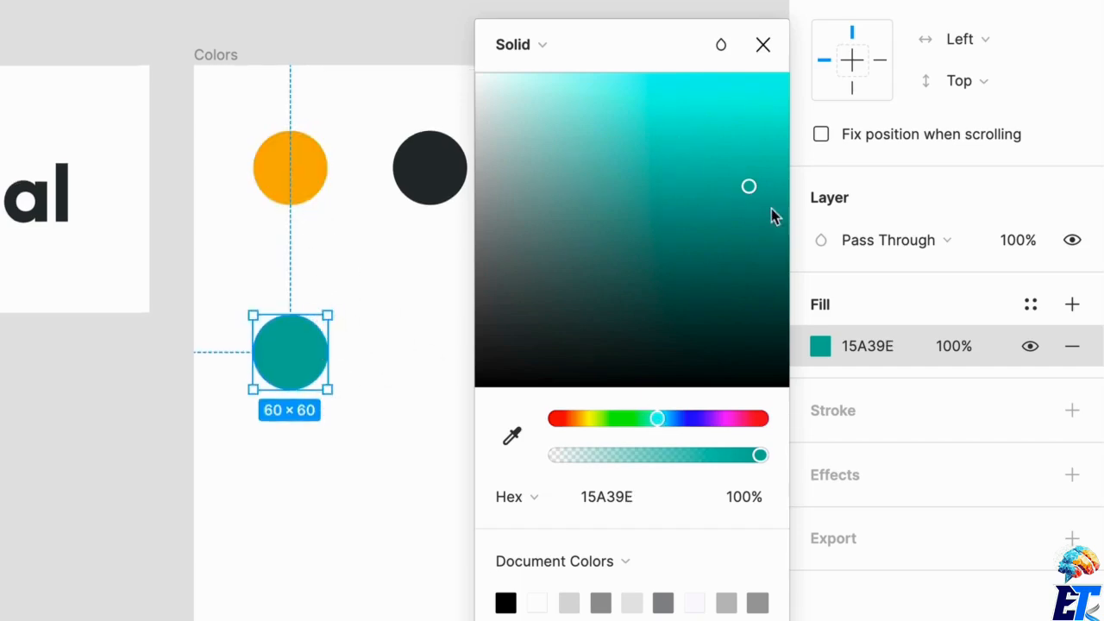
left_click_drag(747, 192, 645, 149)
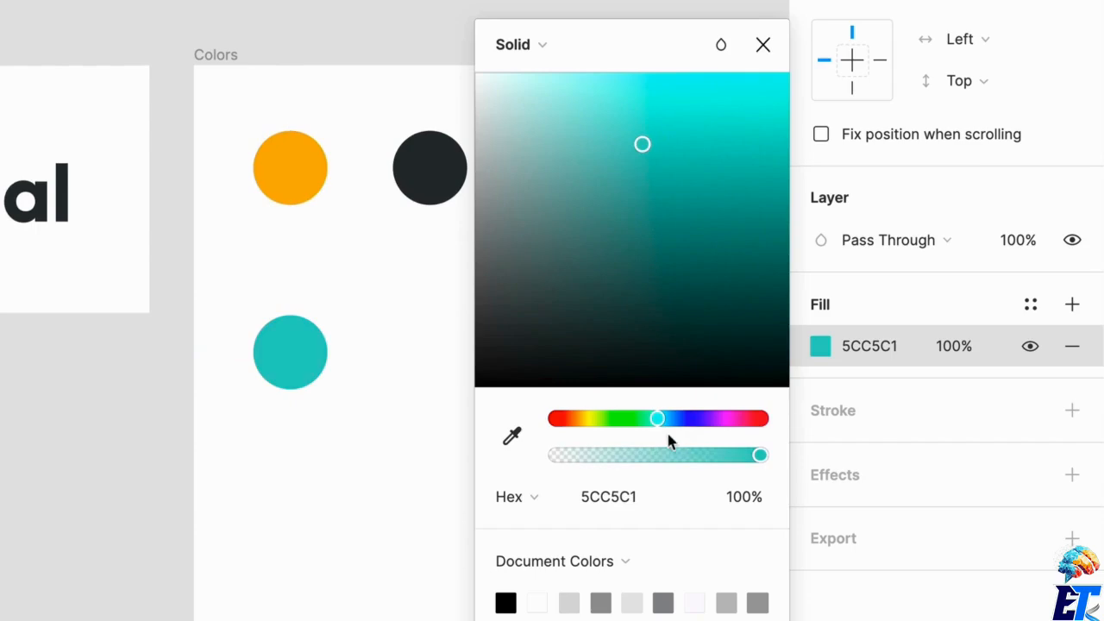
left_click_drag(657, 426, 656, 427)
left_click_drag(658, 163, 610, 164)
left_click(399, 475)
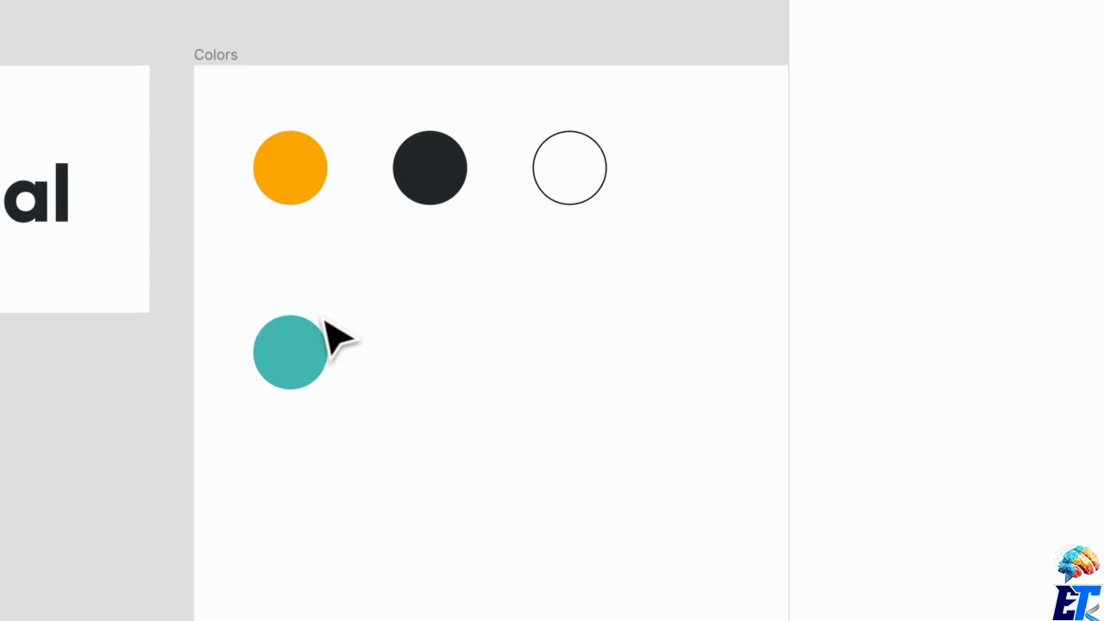
Step: Duplicate the teal circle straight below itself and change the copy's fill to red, DC4A41
left_click_drag(306, 377, 302, 584)
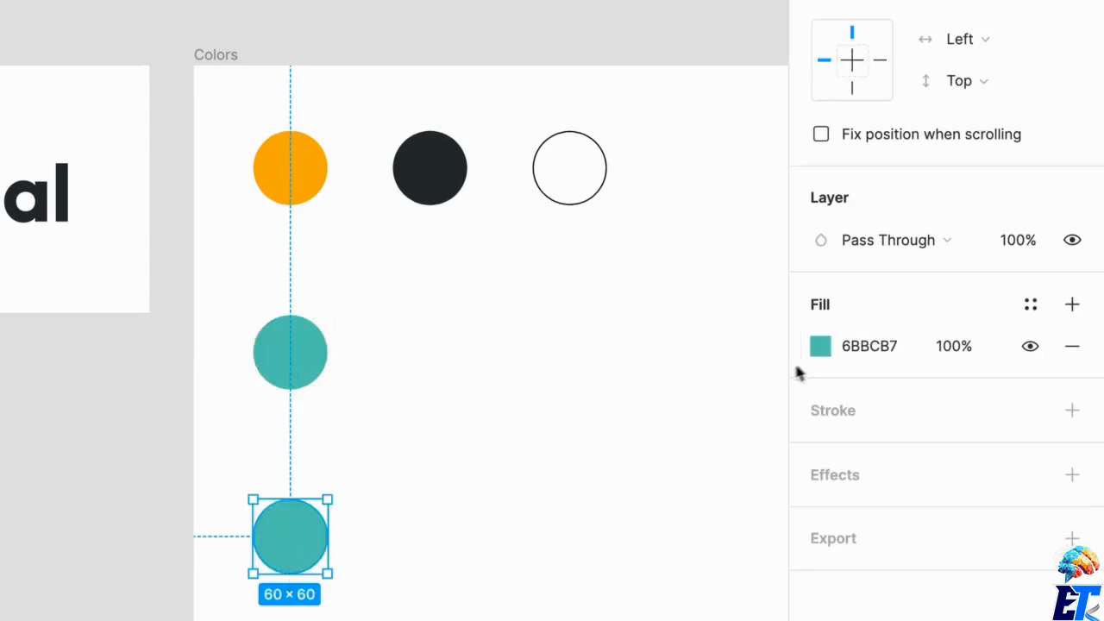
left_click(829, 351)
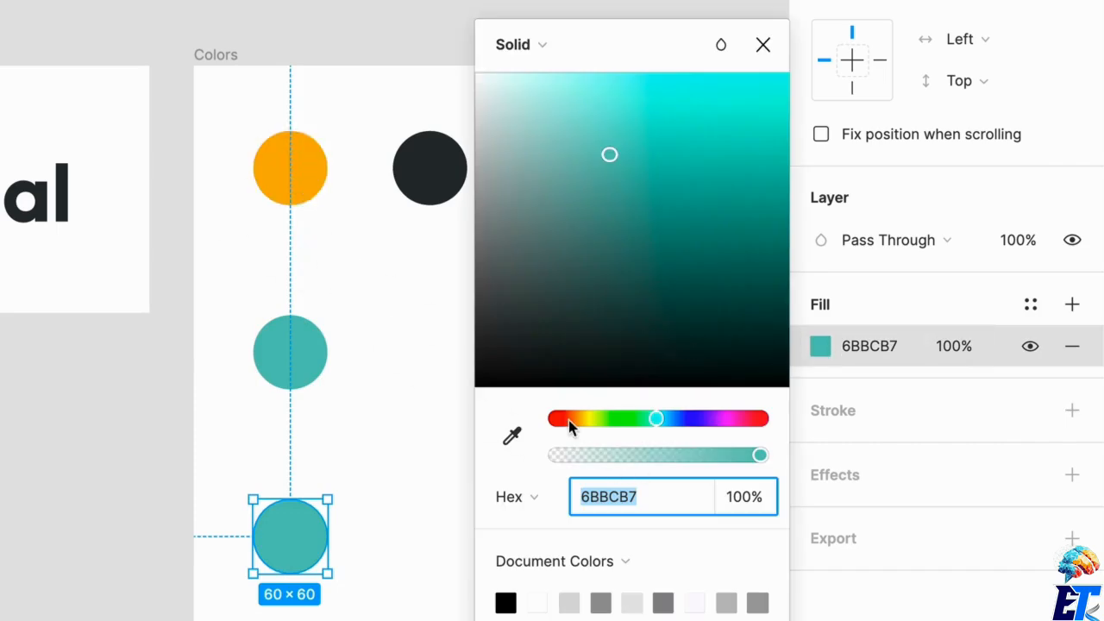
left_click_drag(572, 422, 557, 429)
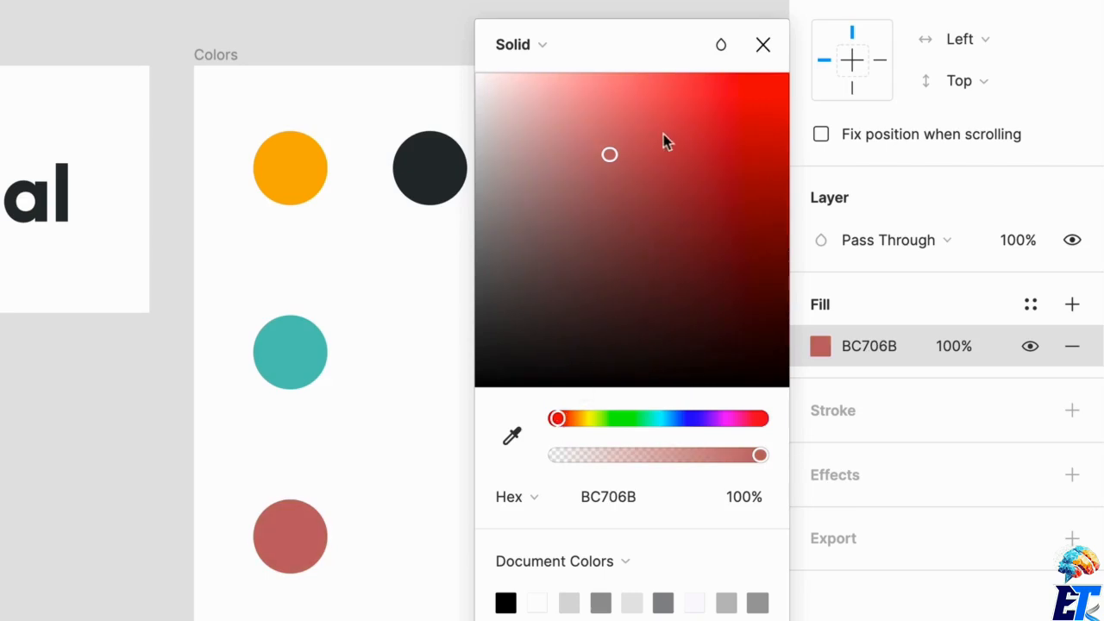
left_click_drag(653, 158, 697, 123)
Step: Fine-tune the bottom circle's fill to a purer, more saturated red, DE3333, and deselect it
scroll(371, 582, "up", 5)
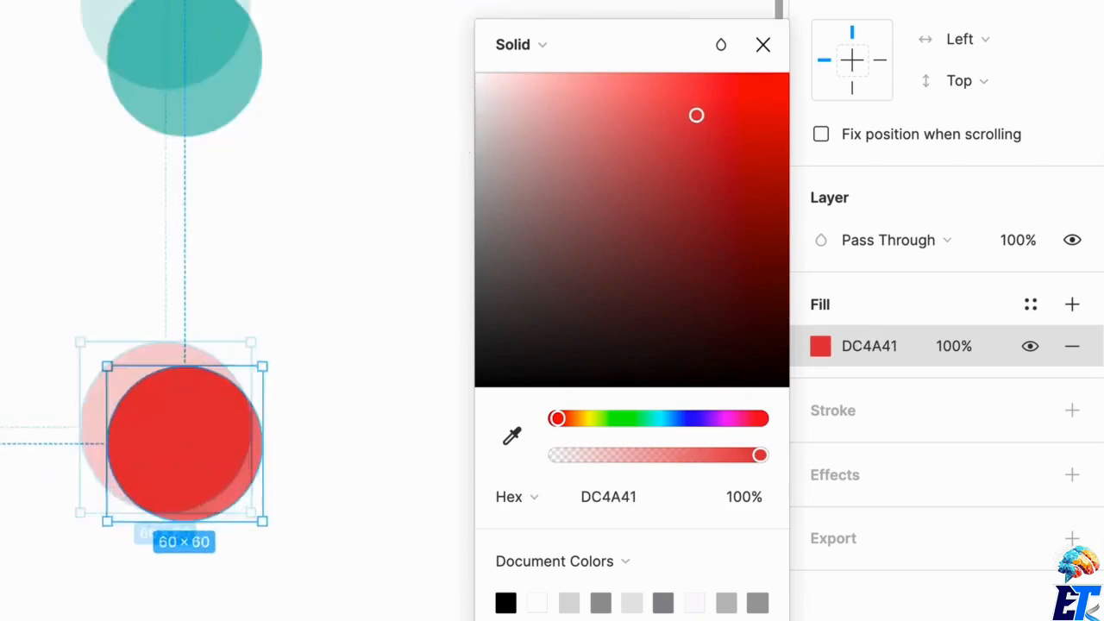
scroll(362, 571, "left", 3)
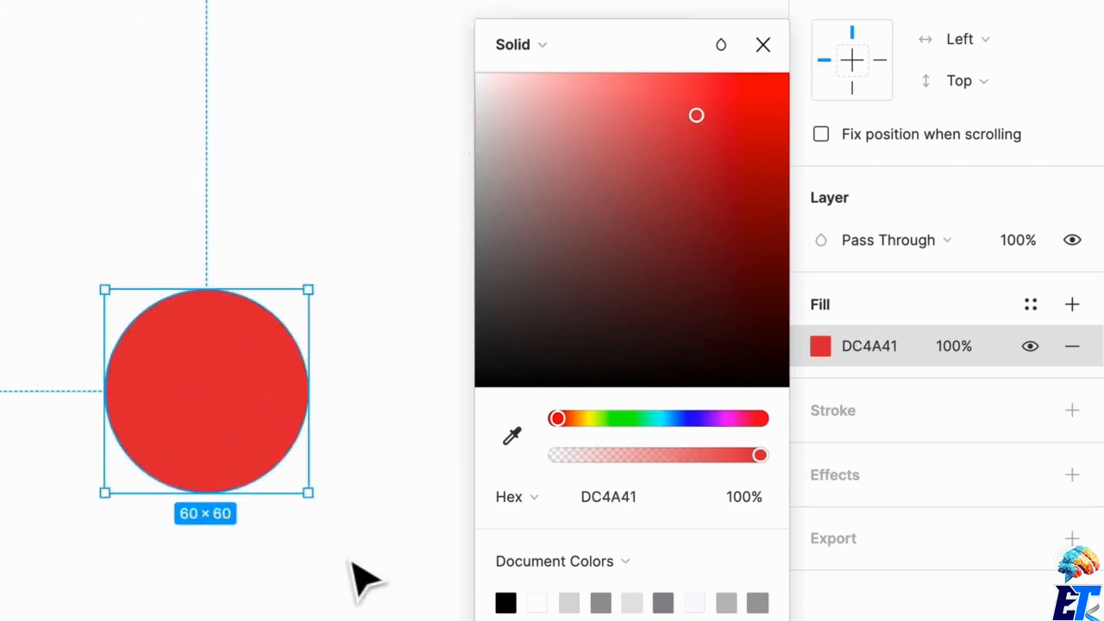
left_click(706, 115)
left_click_drag(708, 120, 710, 118)
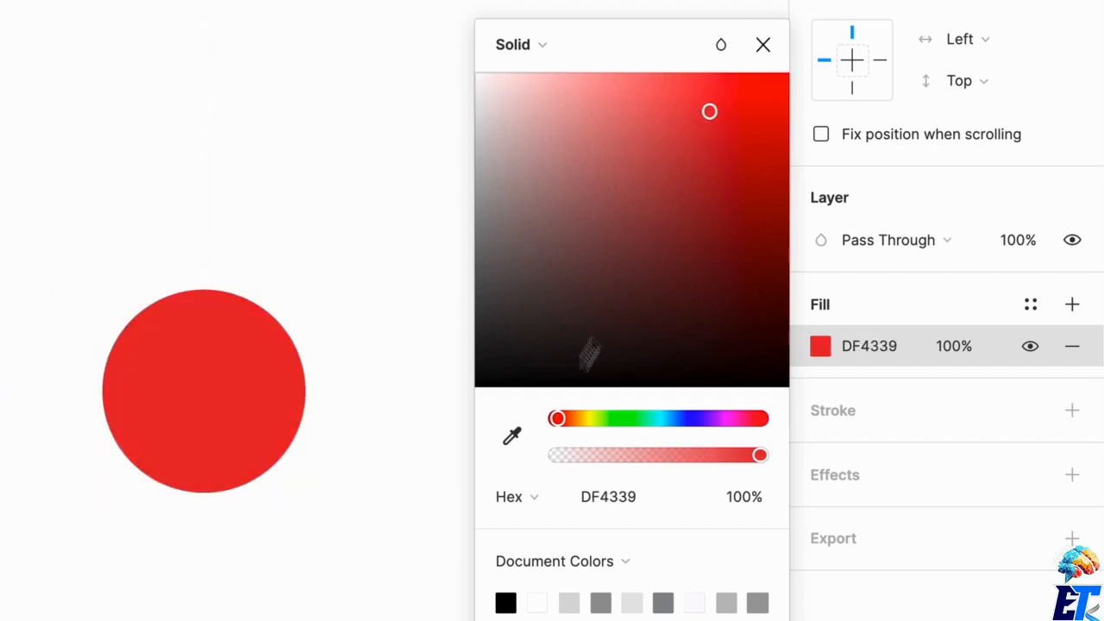
left_click_drag(565, 421, 540, 423)
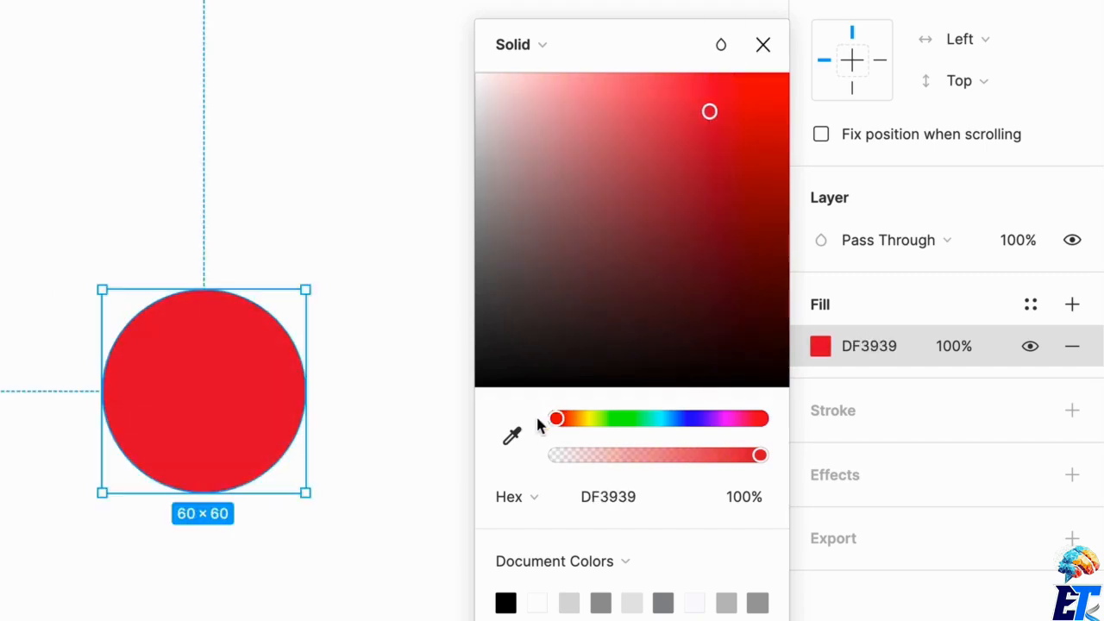
mouse_move(711, 115)
left_mouse_down()
mouse_move(739, 123)
mouse_move(717, 126)
left_mouse_up()
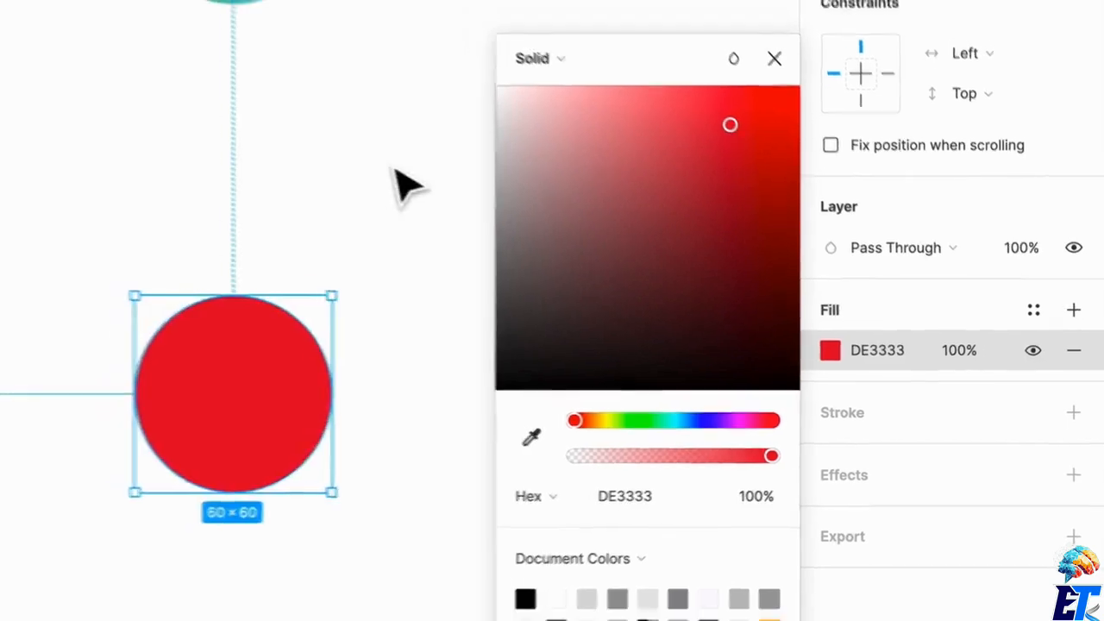
scroll(394, 169, "down", 3)
scroll(400, 169, "up", 2)
left_click(403, 165)
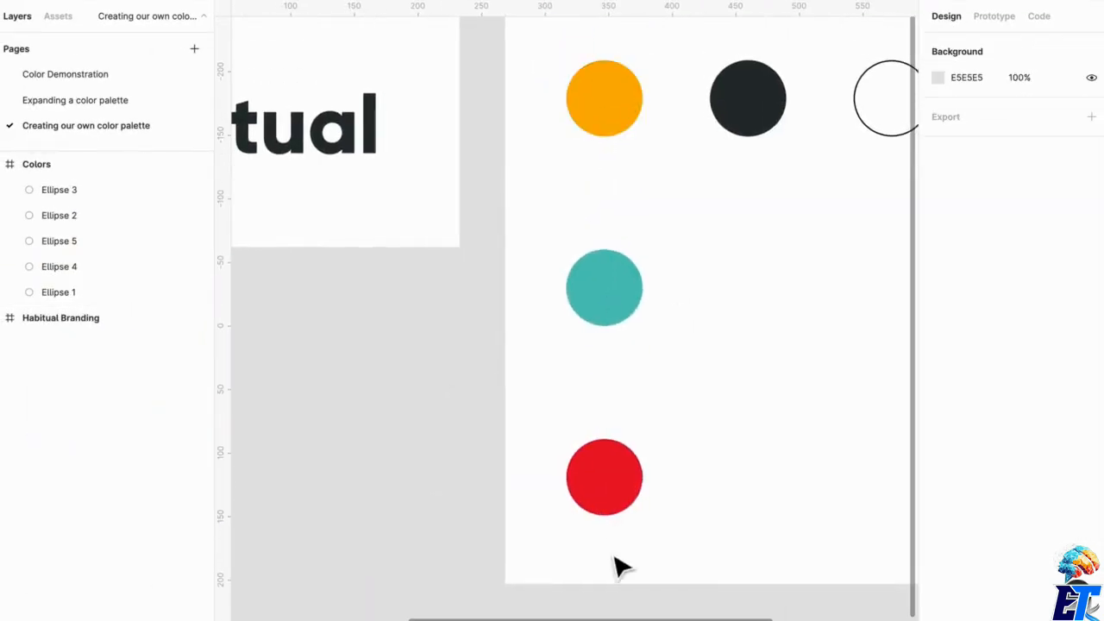
Step: Extend the Colors frame's bottom edge slightly to leave more space below the red circle
scroll(724, 342, "up", 1)
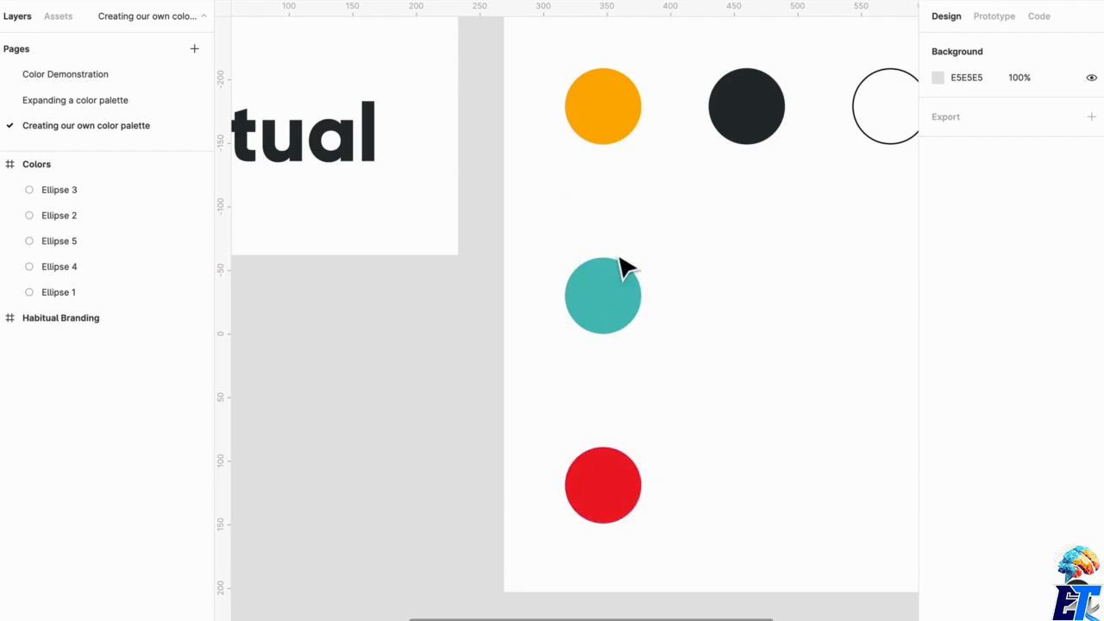
scroll(620, 262, "down", 3)
scroll(618, 255, "right", 1)
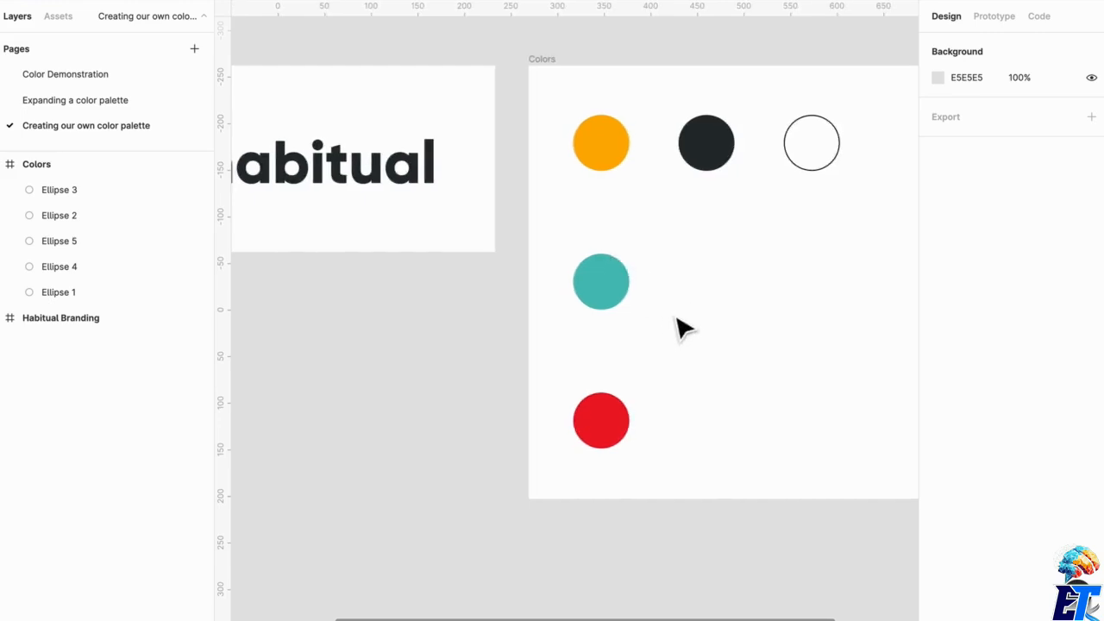
left_click(562, 77)
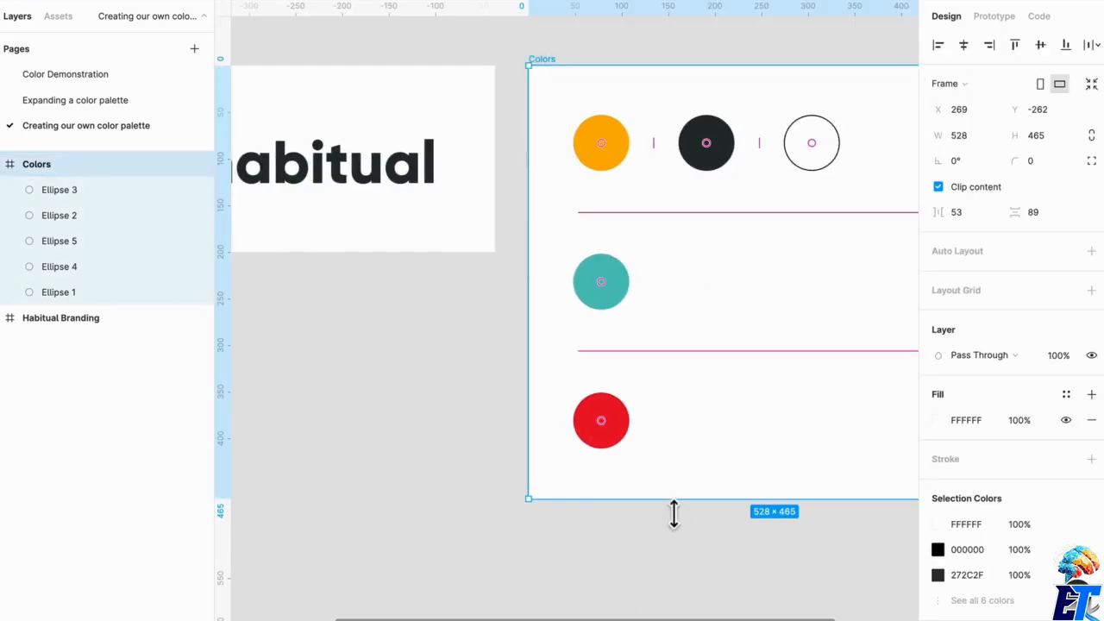
left_click_drag(673, 513, 674, 539)
left_click(723, 455)
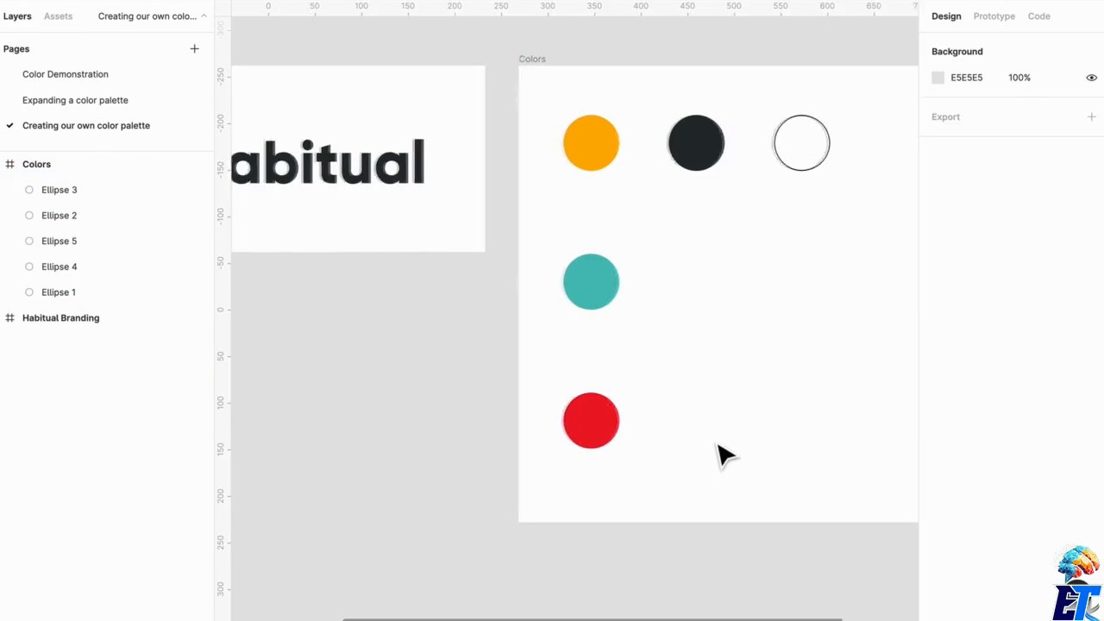
scroll(690, 345, "right", 3)
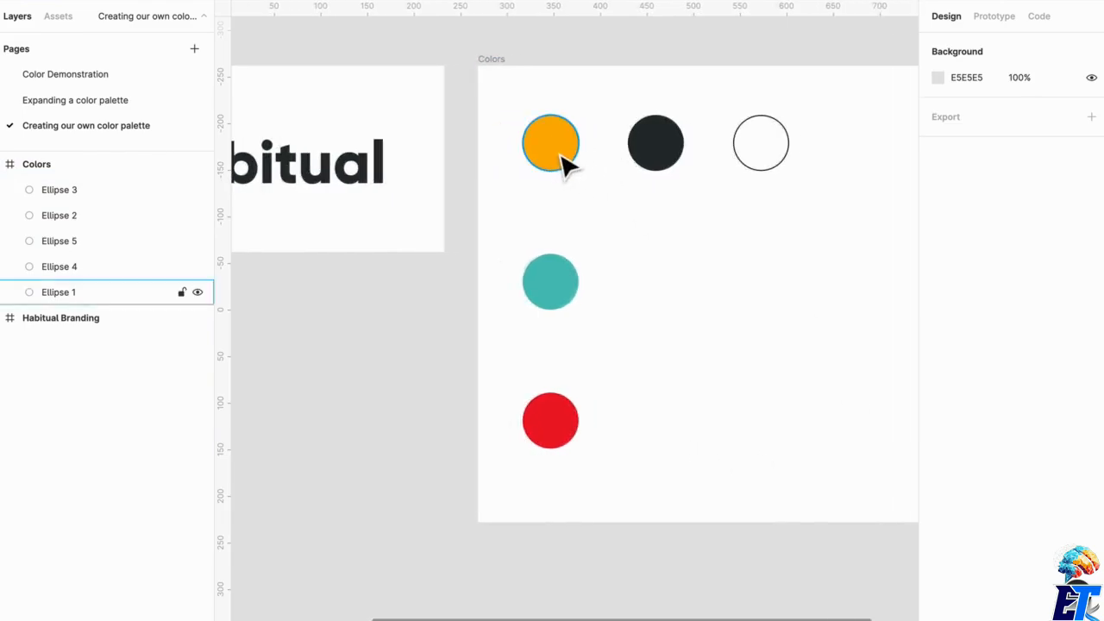
Step: Lighten and desaturate the teal circle's fill to 7FC1BD and deselect it
left_click(547, 282)
left_click(834, 480)
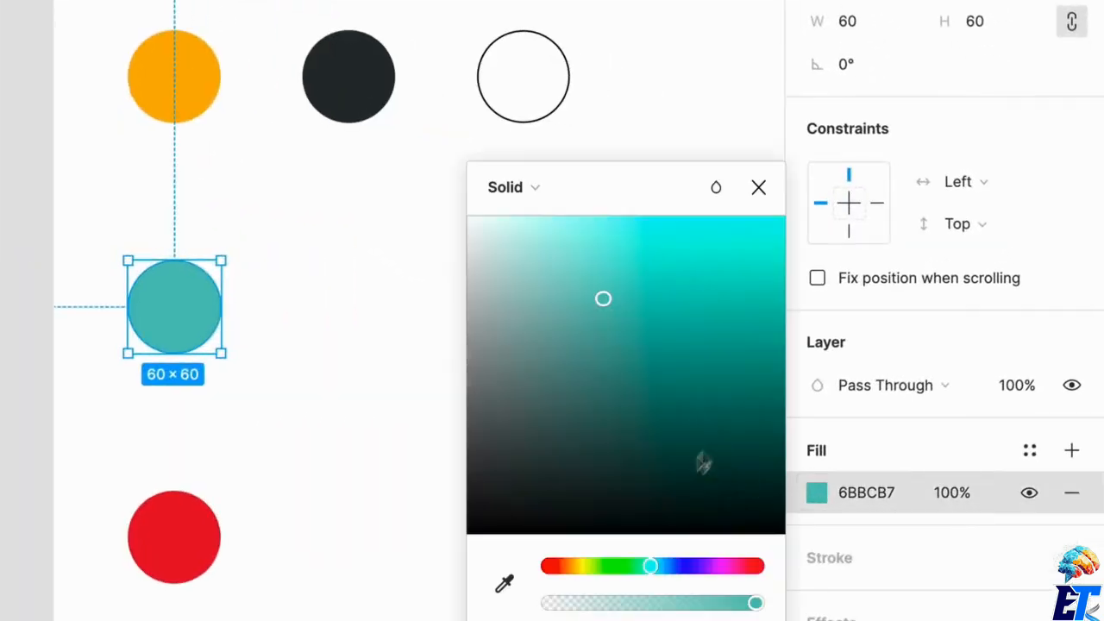
left_click_drag(604, 312, 577, 300)
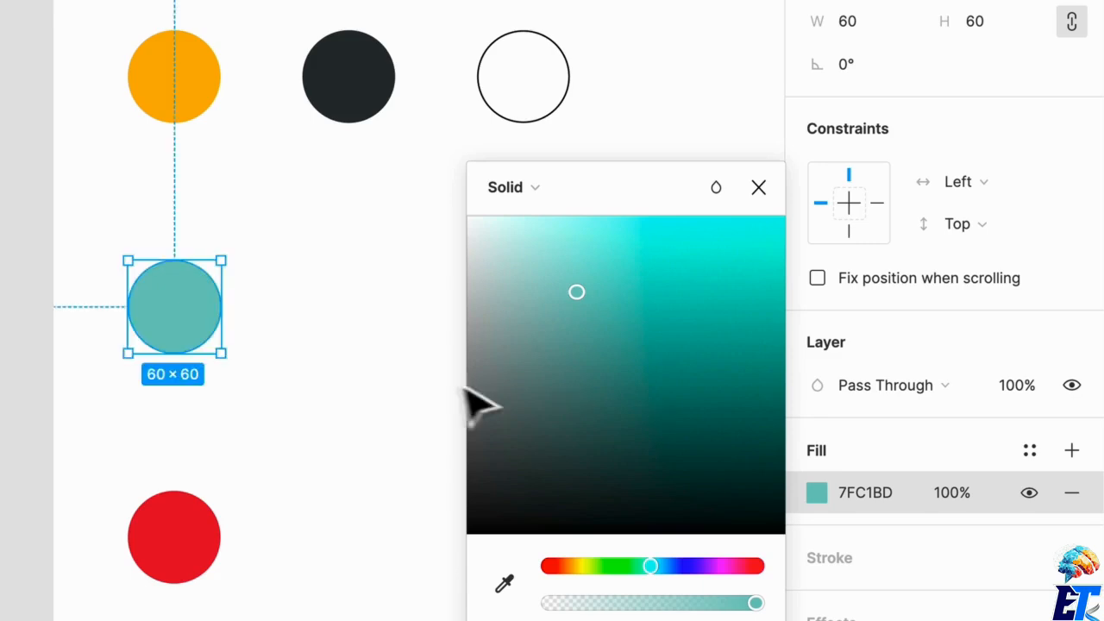
left_click(327, 361)
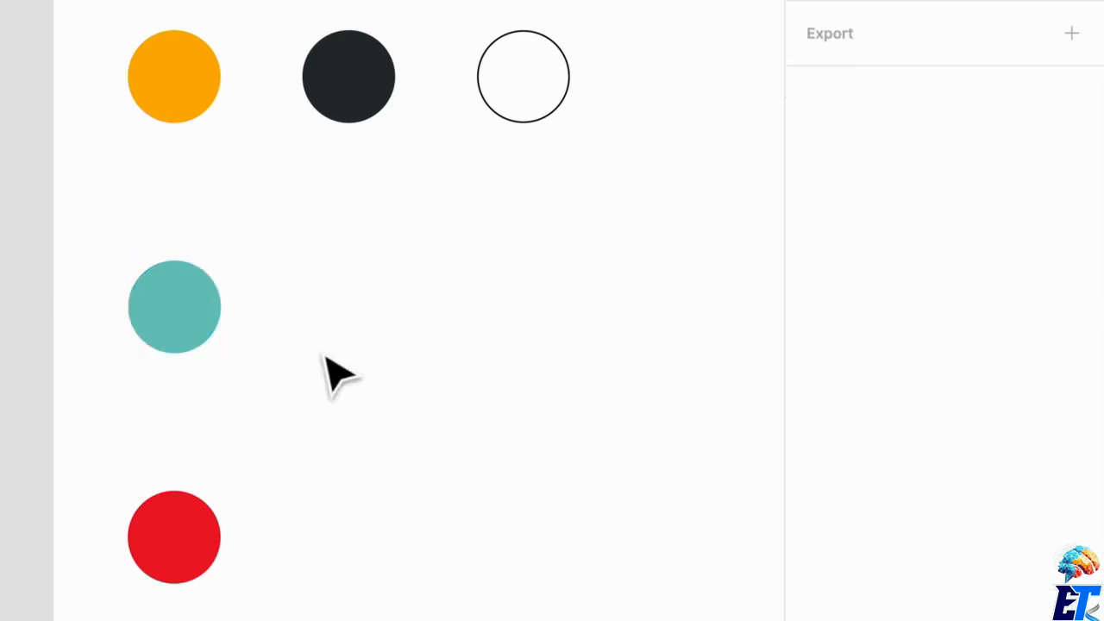
Step: Duplicate the orange circle straight below itself and scale the copy from its center to 38 × 38
scroll(336, 361, "left", 4)
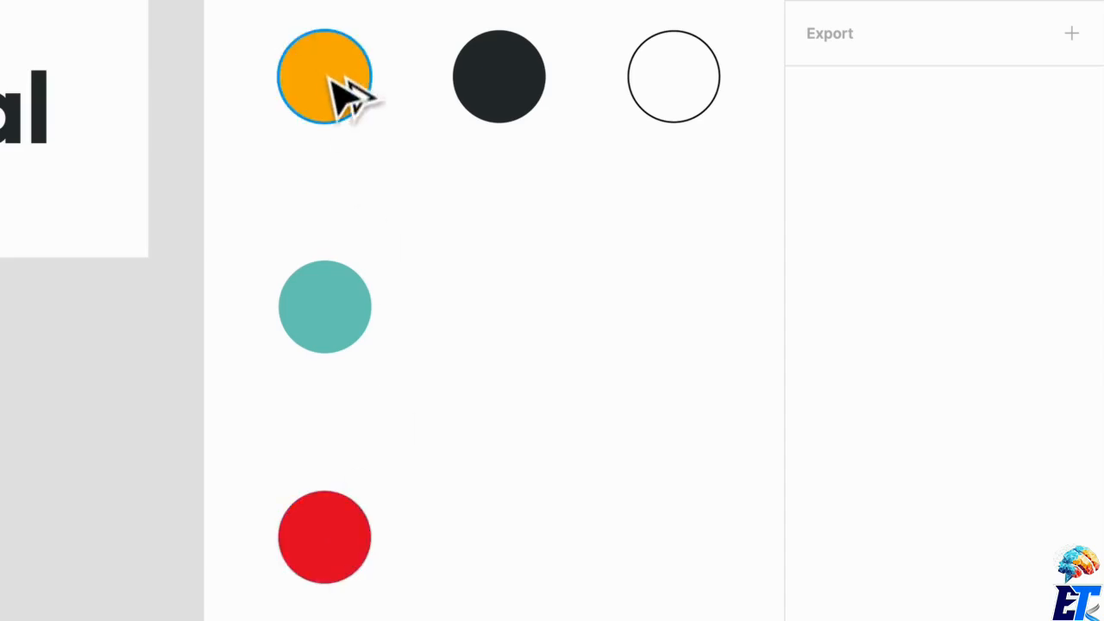
left_click_drag(331, 78, 334, 169)
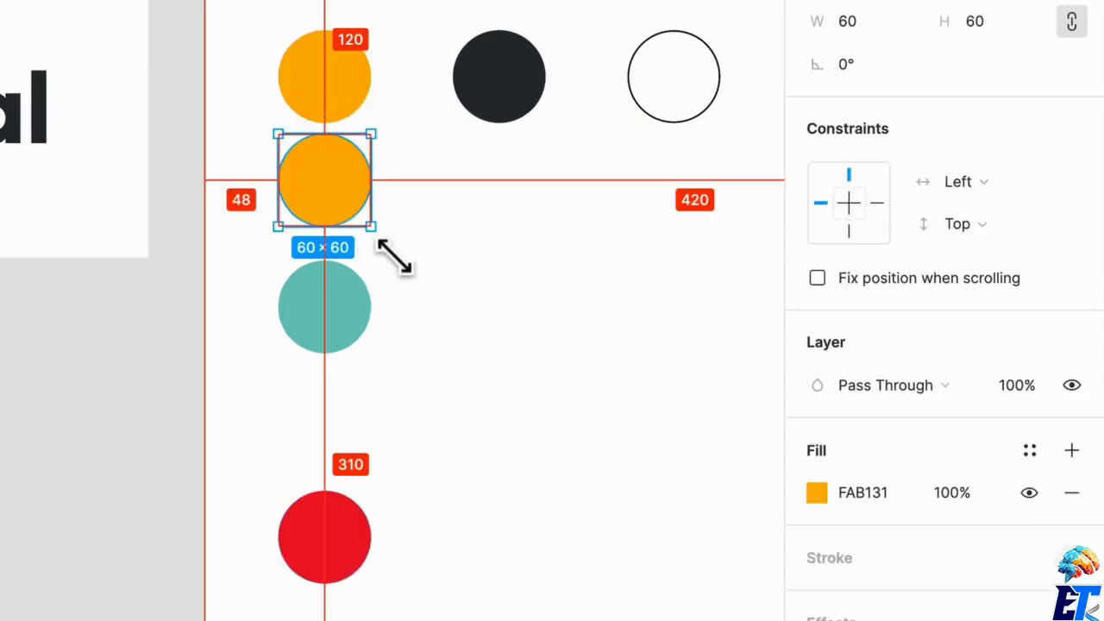
left_click_drag(385, 249, 368, 232)
scroll(343, 187, "up", 3)
scroll(345, 212, "down", 3)
scroll(616, 215, "right", 4)
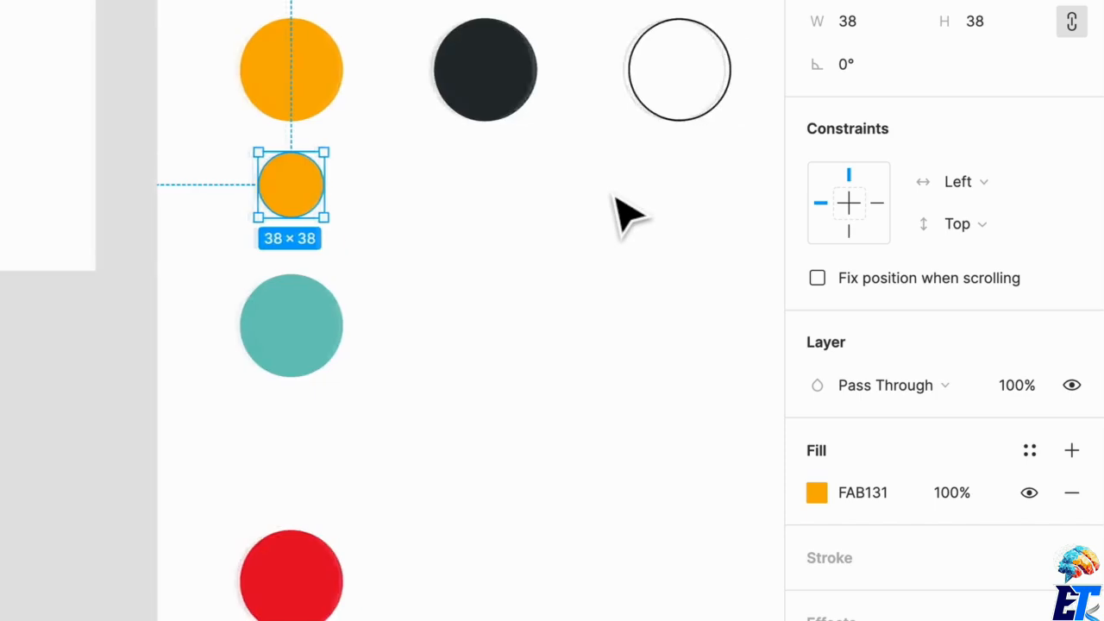
Step: Extend the Colors frame's right edge to widen it to about 680, then deselect it
scroll(627, 216, "down", 2)
scroll(604, 211, "right", 3)
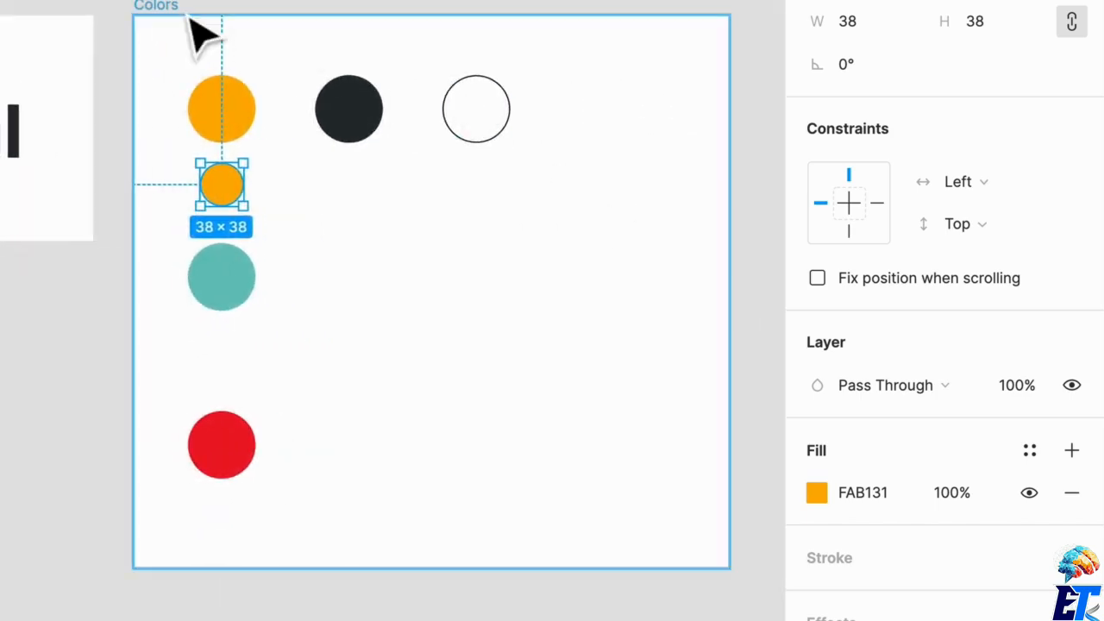
left_click(190, 17)
scroll(561, 164, "right", 4)
left_click_drag(609, 187, 785, 197)
left_click(527, 216)
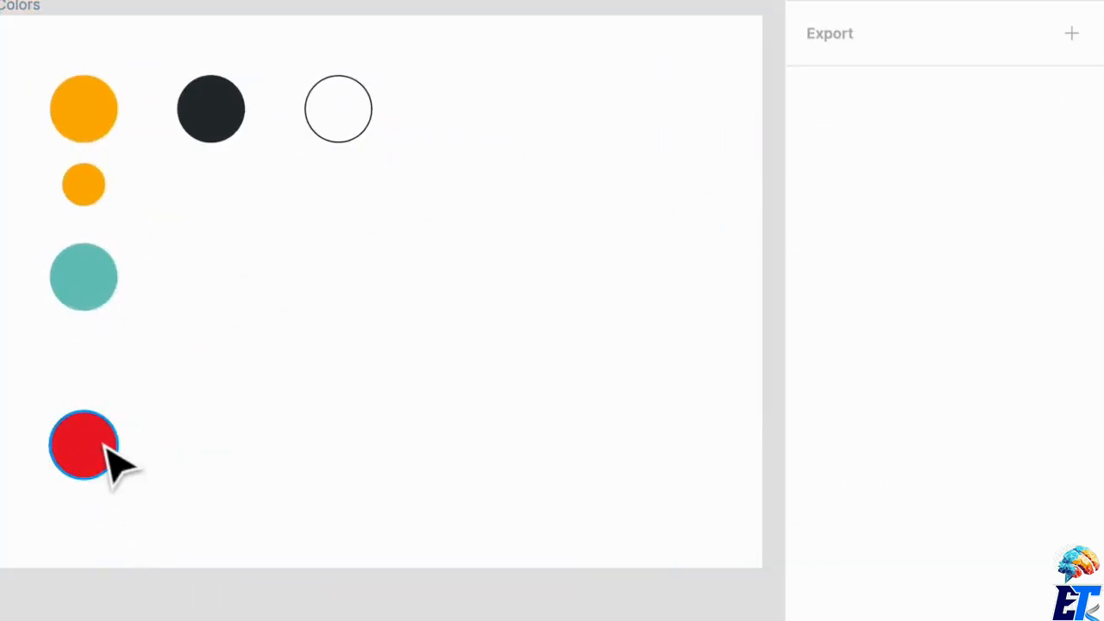
Step: Move the red circle beside the teal one under the black circle, then shift both down to leave room below the small orange circle
left_click_drag(107, 457, 232, 278)
left_click(282, 278)
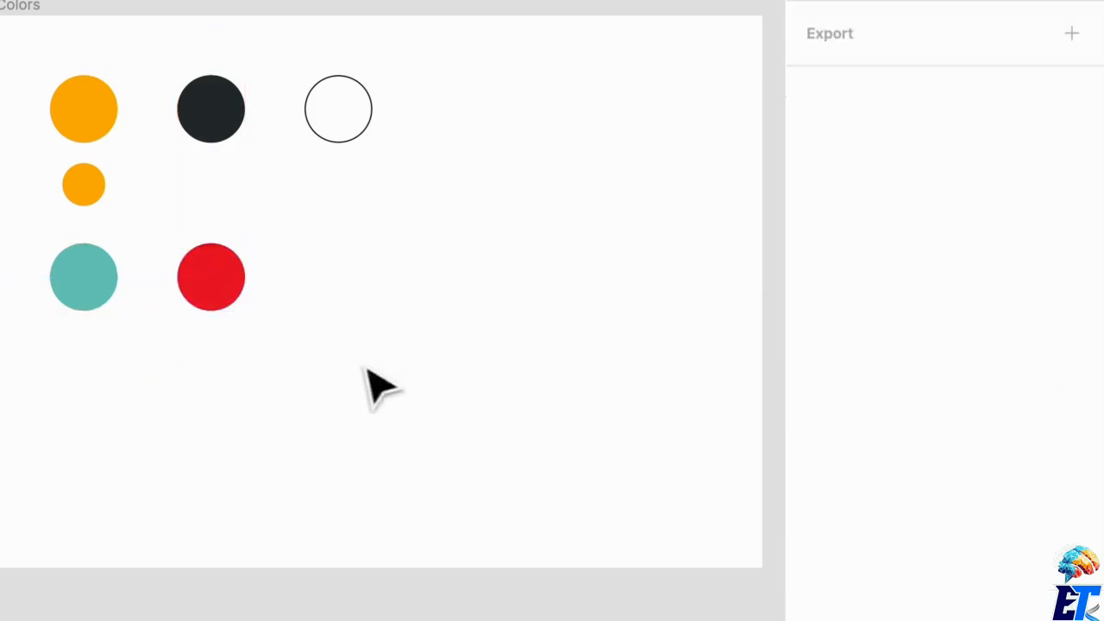
left_click_drag(355, 355, 105, 352)
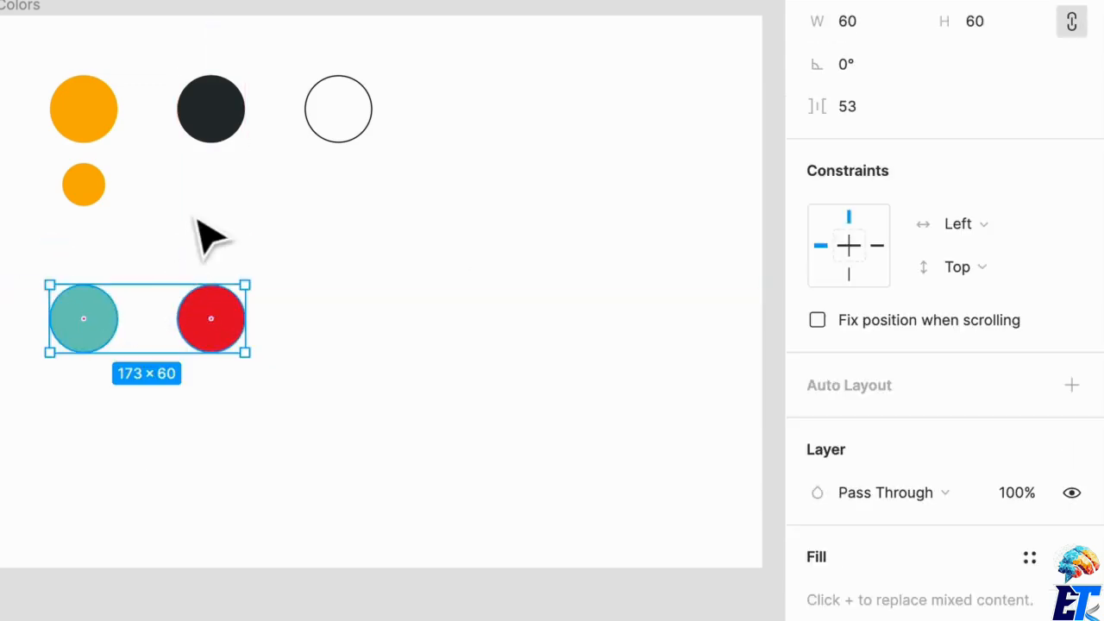
left_click(198, 223)
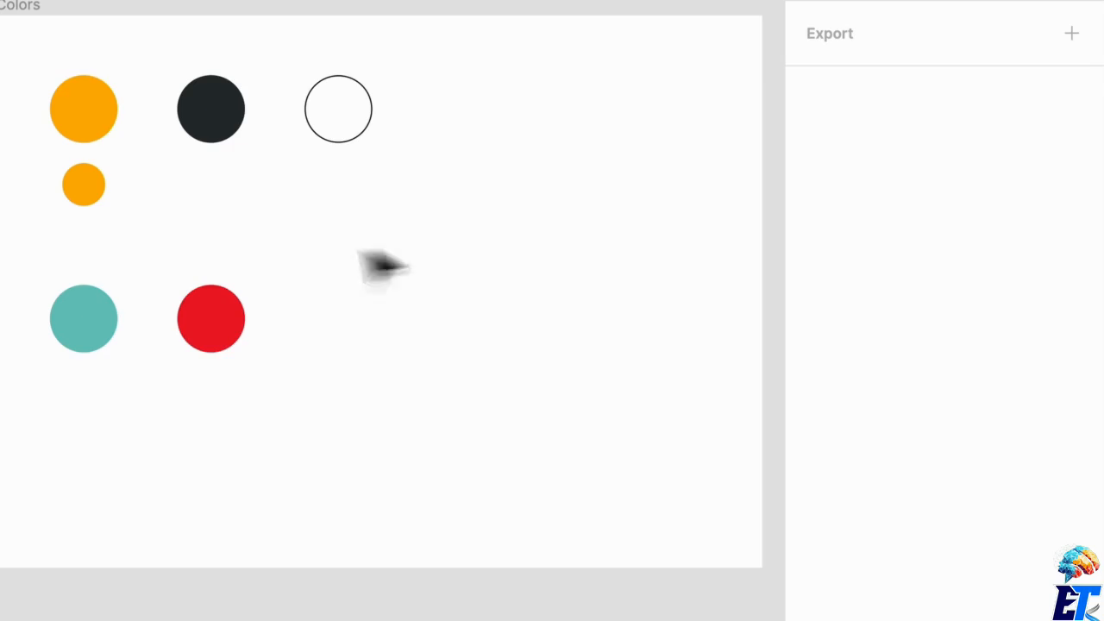
left_click_drag(290, 395, 87, 333)
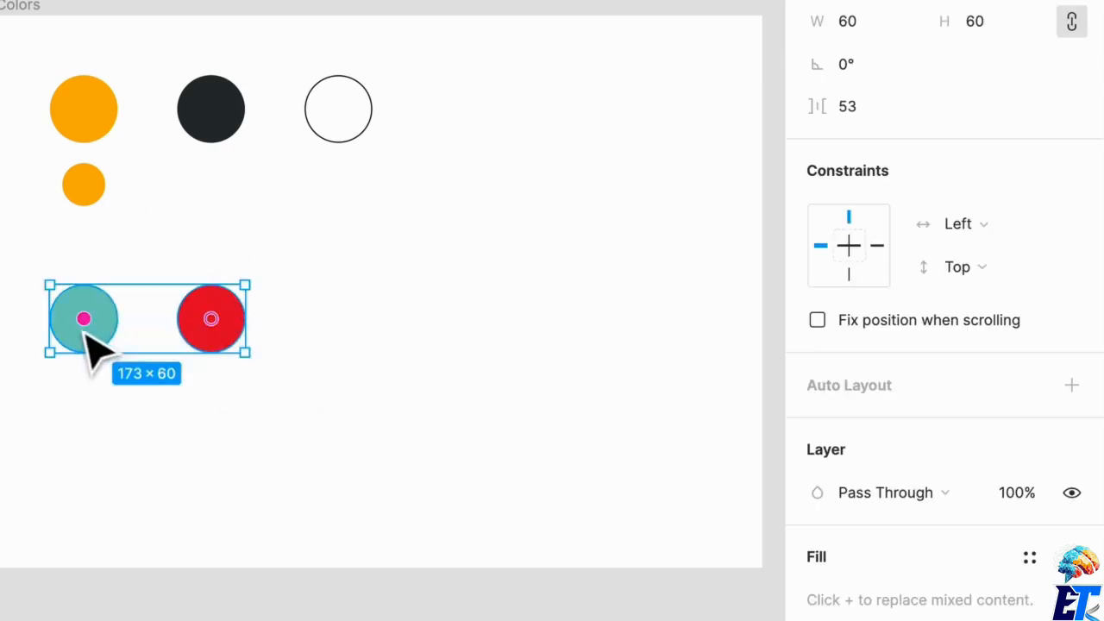
left_click(188, 258)
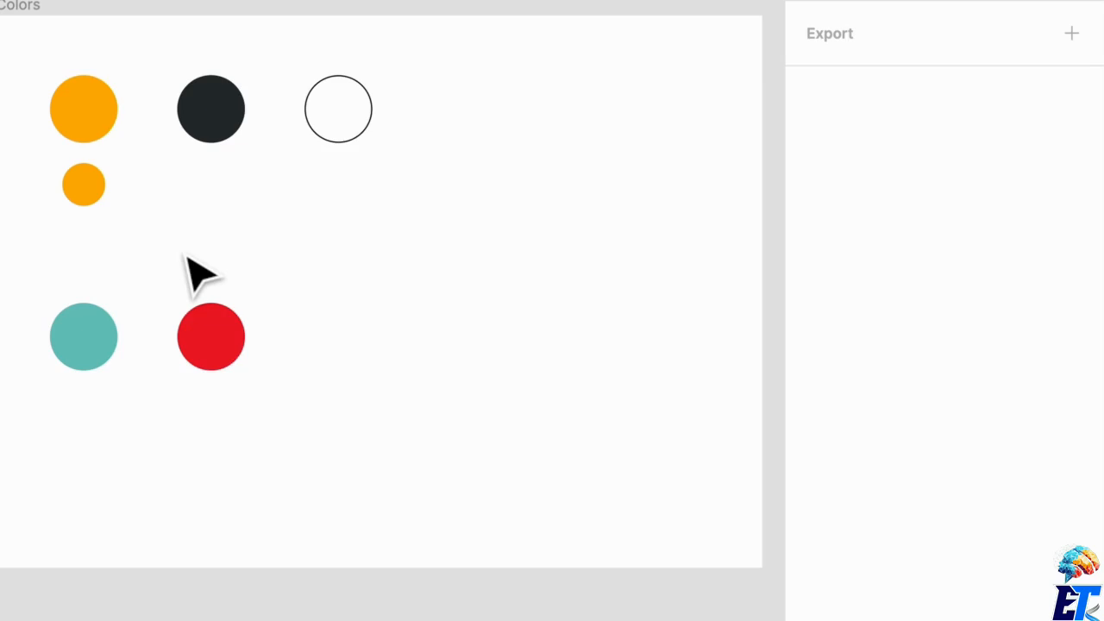
Step: Examine the orange, black and white swatches as one group and the teal and red swatches as another
scroll(187, 257, "up", 1)
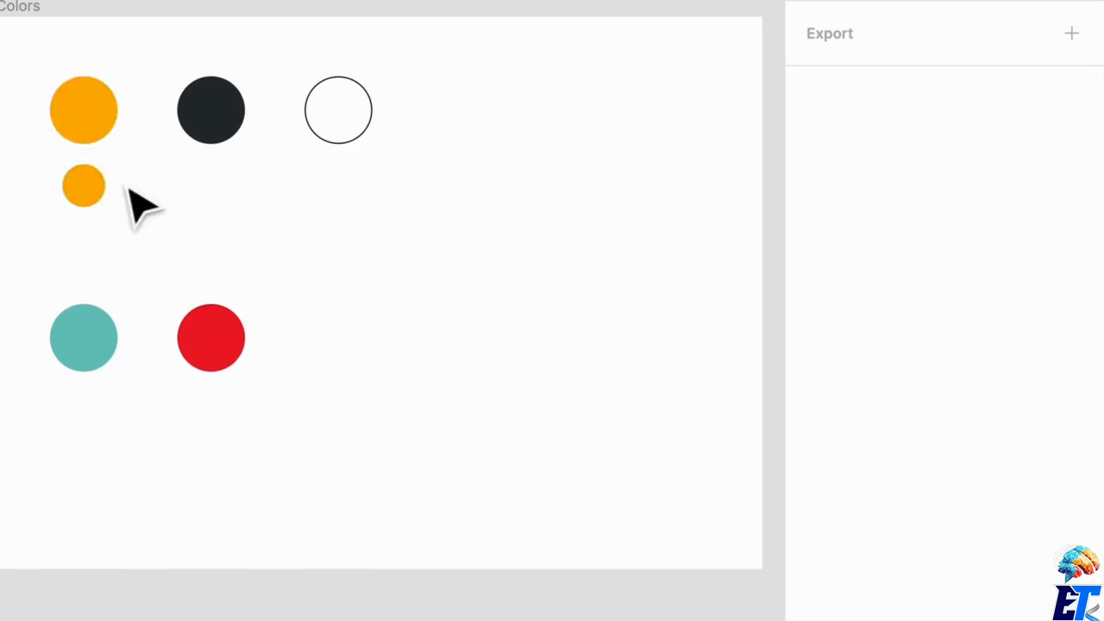
scroll(142, 207, "left", 5)
left_click_drag(170, 70, 612, 238)
left_click_drag(629, 253, 221, 85)
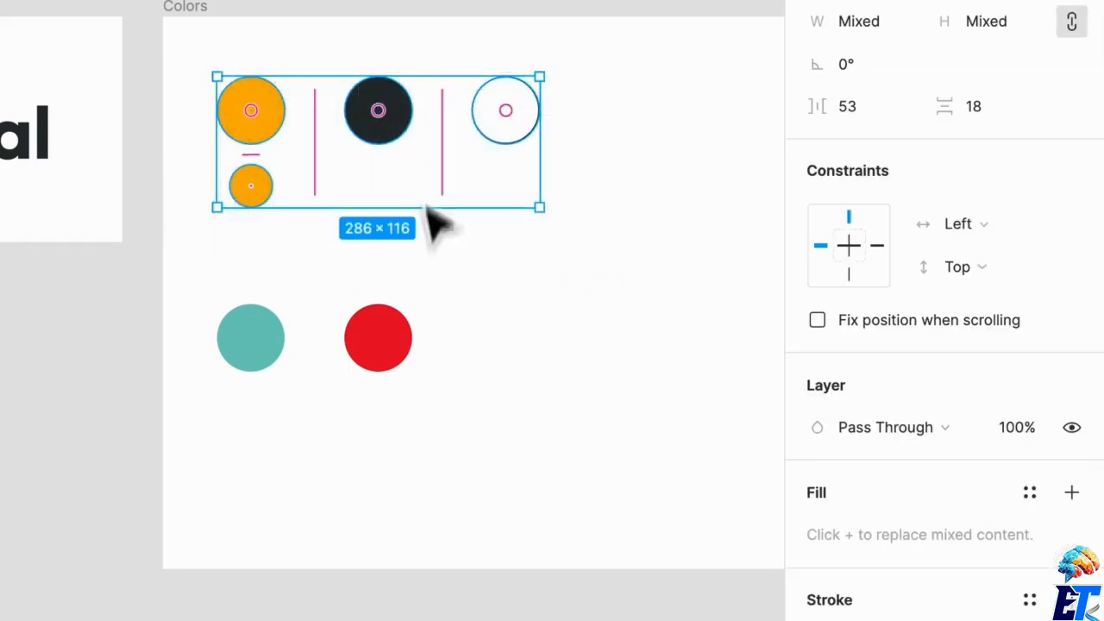
left_click(590, 362)
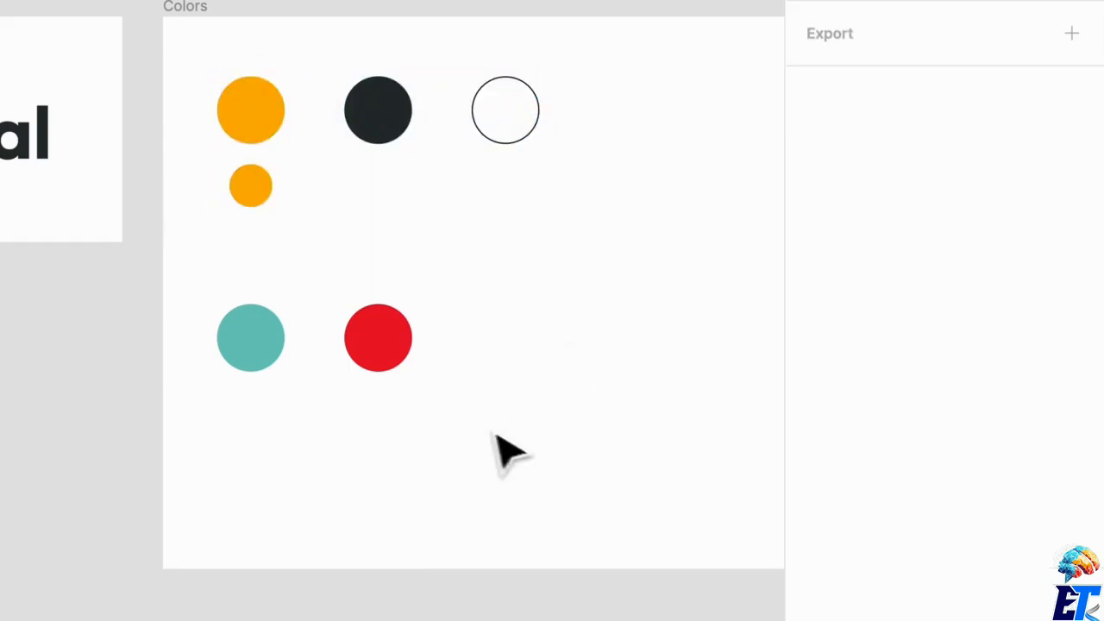
left_click_drag(502, 423, 570, 518)
left_click(210, 301)
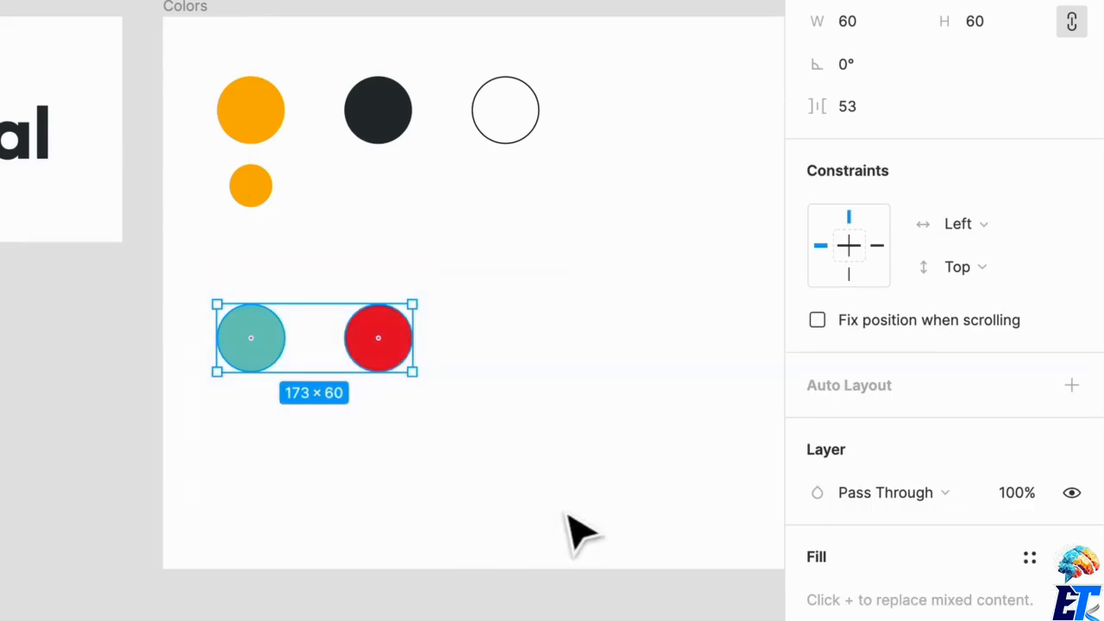
left_click(495, 292)
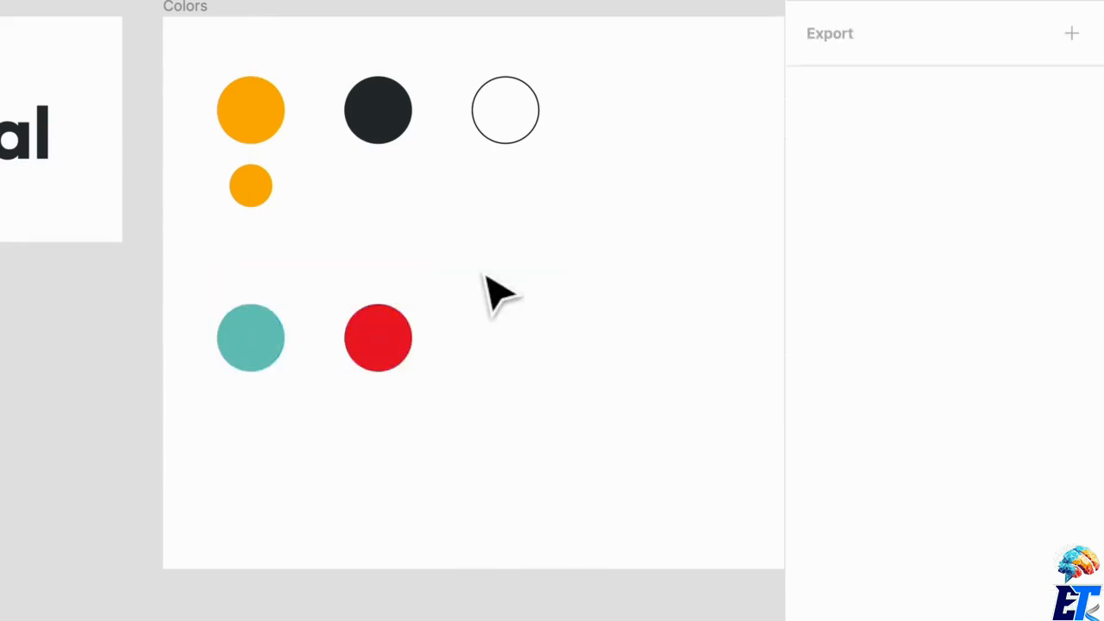
Step: Duplicate the small orange circle straight below itself, leaving an 18 px gap
scroll(278, 259, "up", 4)
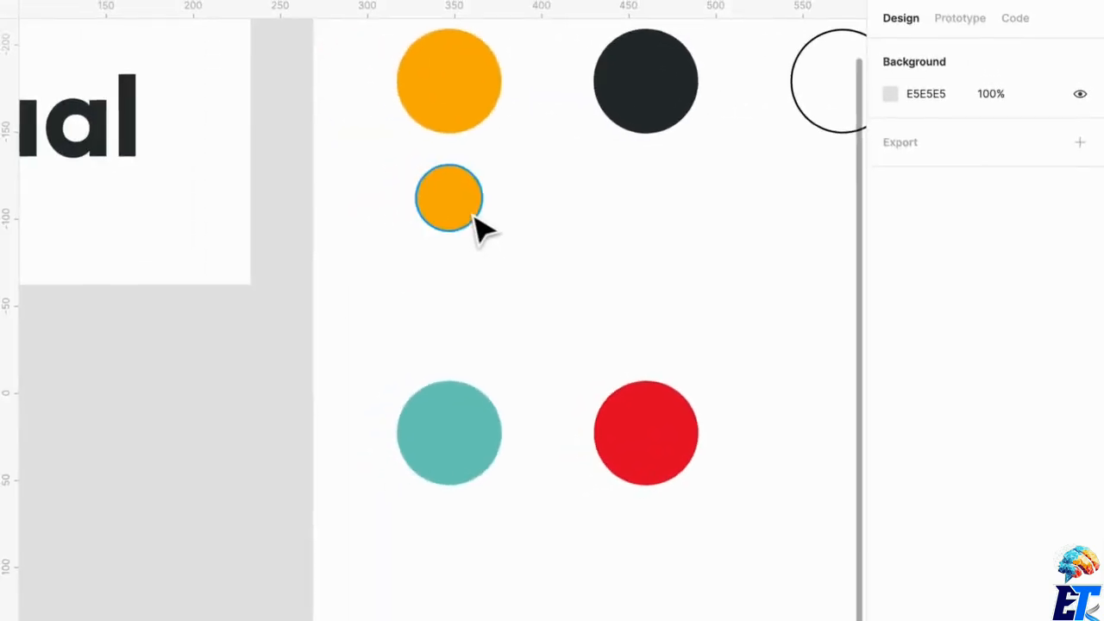
left_click_drag(265, 199, 264, 216)
left_click_drag(473, 243, 470, 310)
Step: Move the teal and red circles further down together and add a third small orange circle below the second at the same spacing
left_click_drag(704, 516, 463, 456)
key("shift+Down")
key("shift+Down")
key("shift+Down")
key("shift+Down")
key("shift+Down")
key("shift+Down")
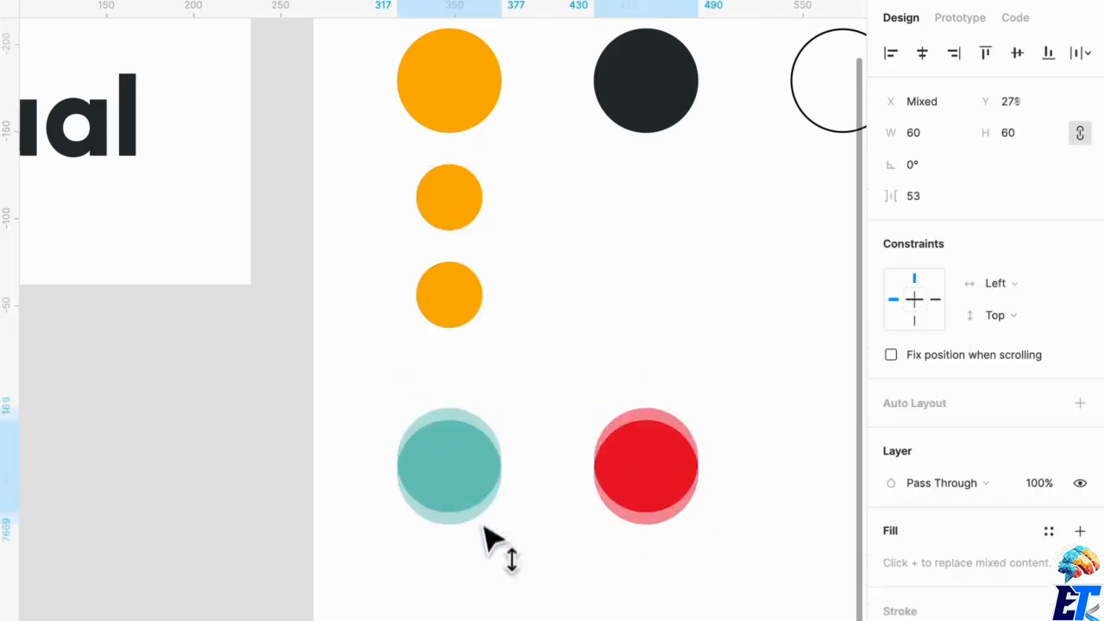
left_click(552, 422)
left_click_drag(469, 331, 462, 431)
left_click(535, 246)
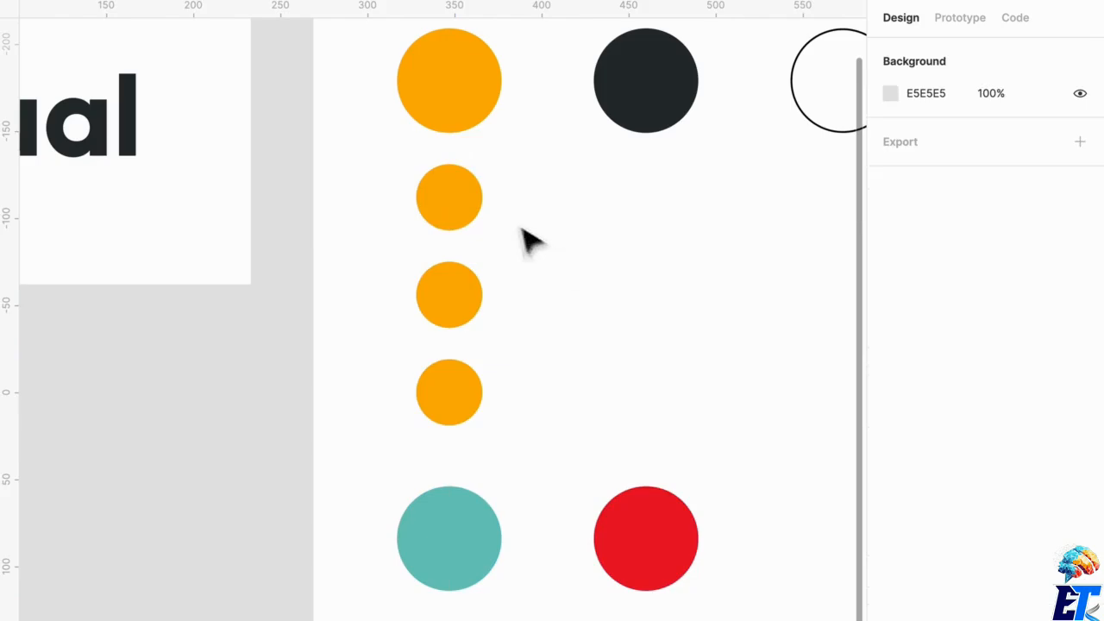
Step: Set the first small orange circle's fill opacity to 75%
left_click(476, 212)
left_click(995, 485)
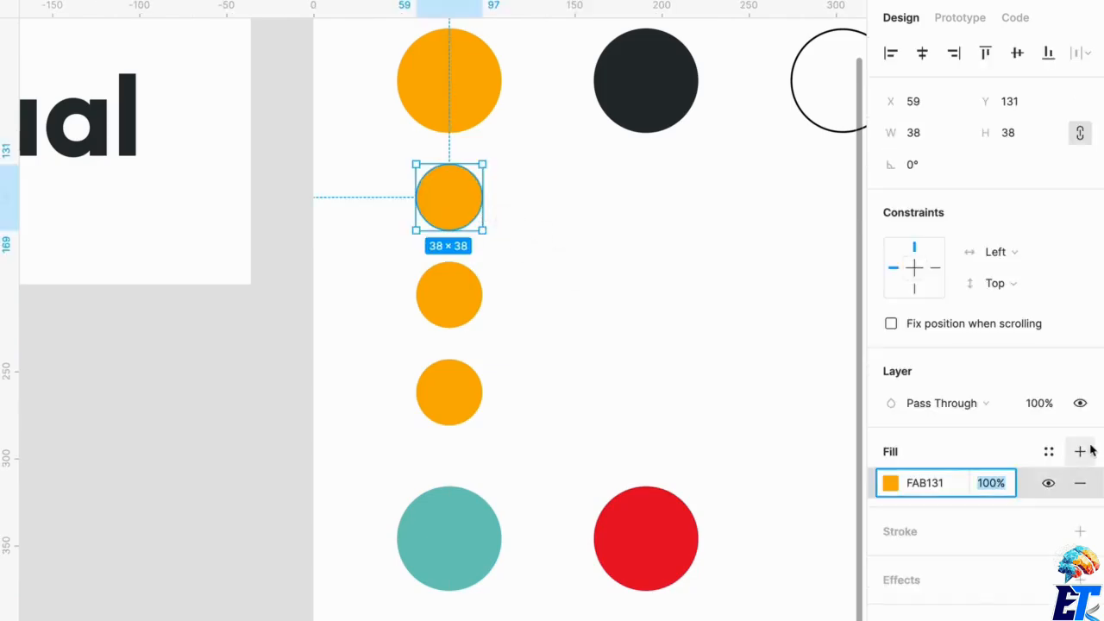
type("75")
key("Return")
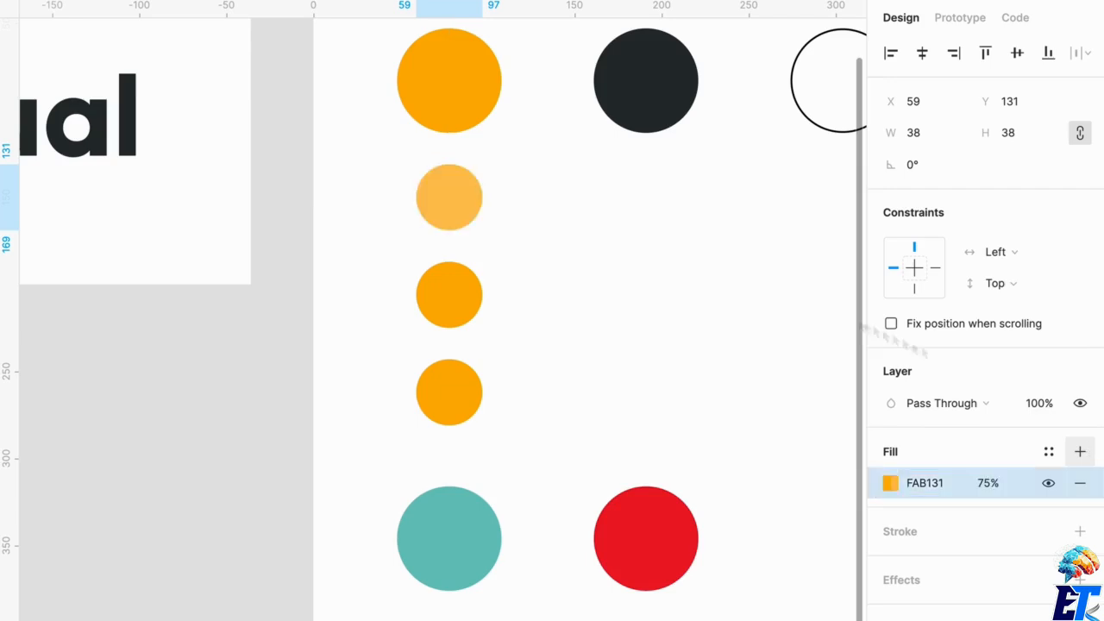
Step: Set the second small orange circle's fill opacity to 50%
left_click(466, 310)
left_click(989, 489)
type("5")
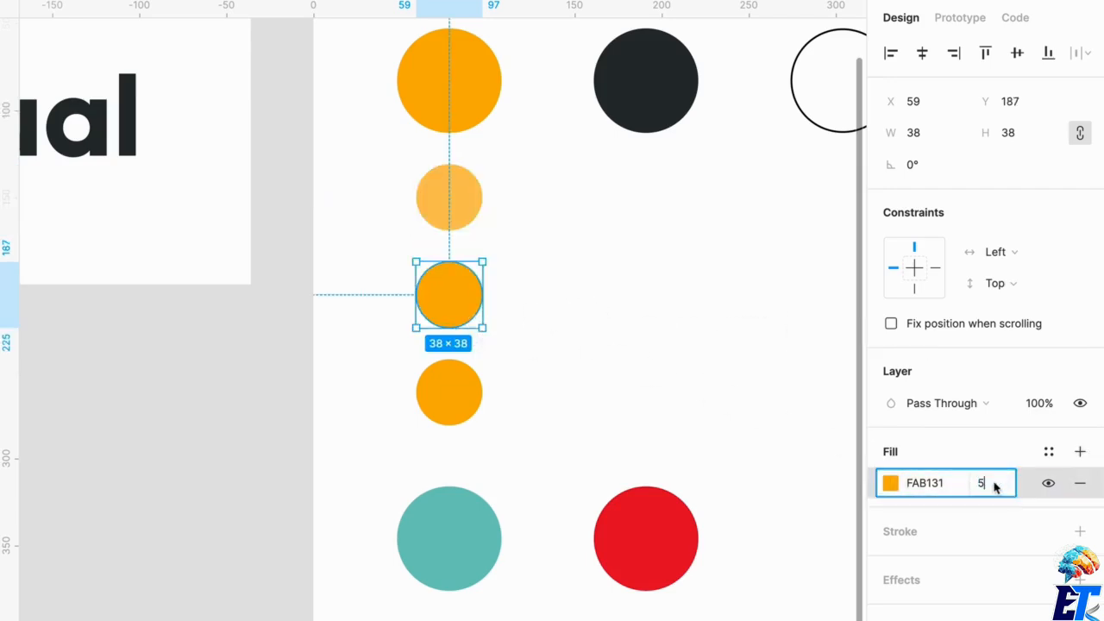
type("0")
key("Return")
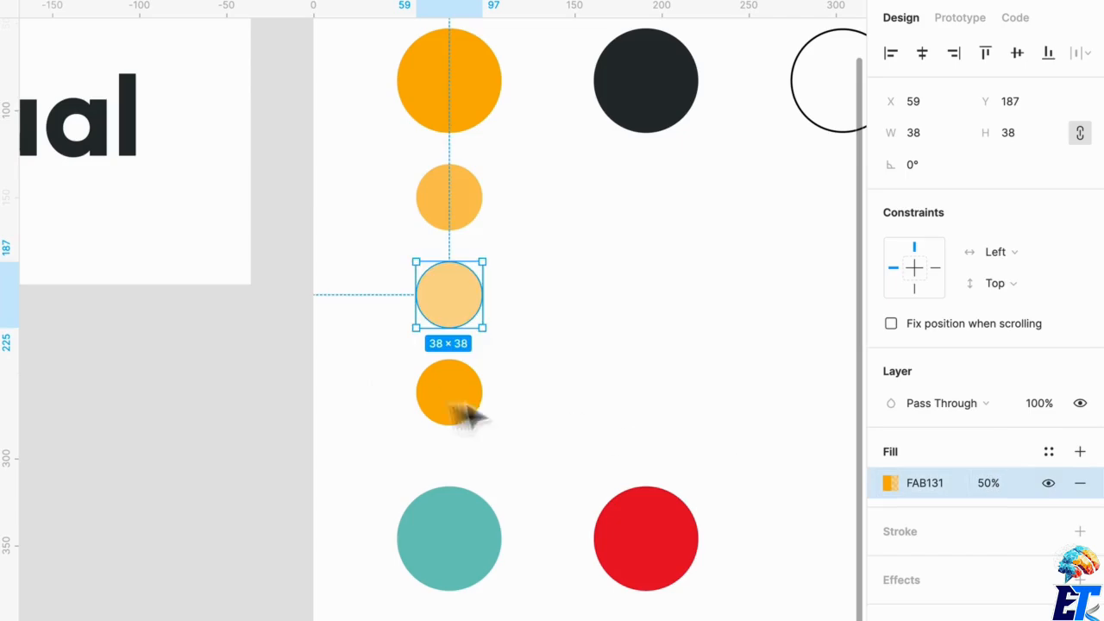
Step: Set the third small orange circle's fill opacity to 25% and deselect it
left_click(469, 414)
left_click(990, 487)
left_click(991, 487)
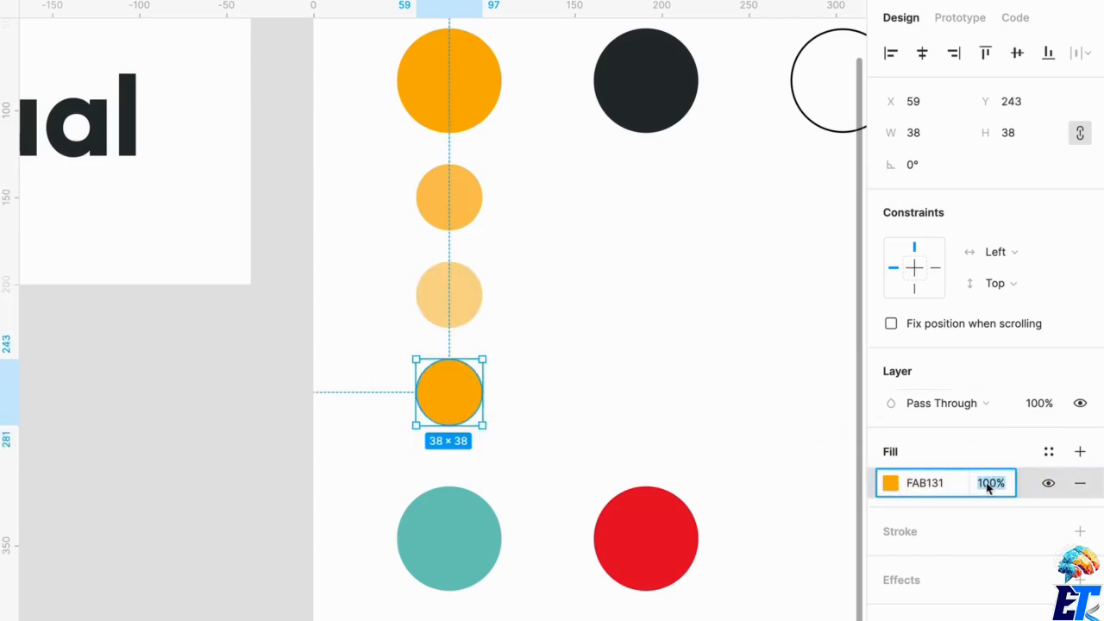
type("25")
key("Return")
left_click(575, 225)
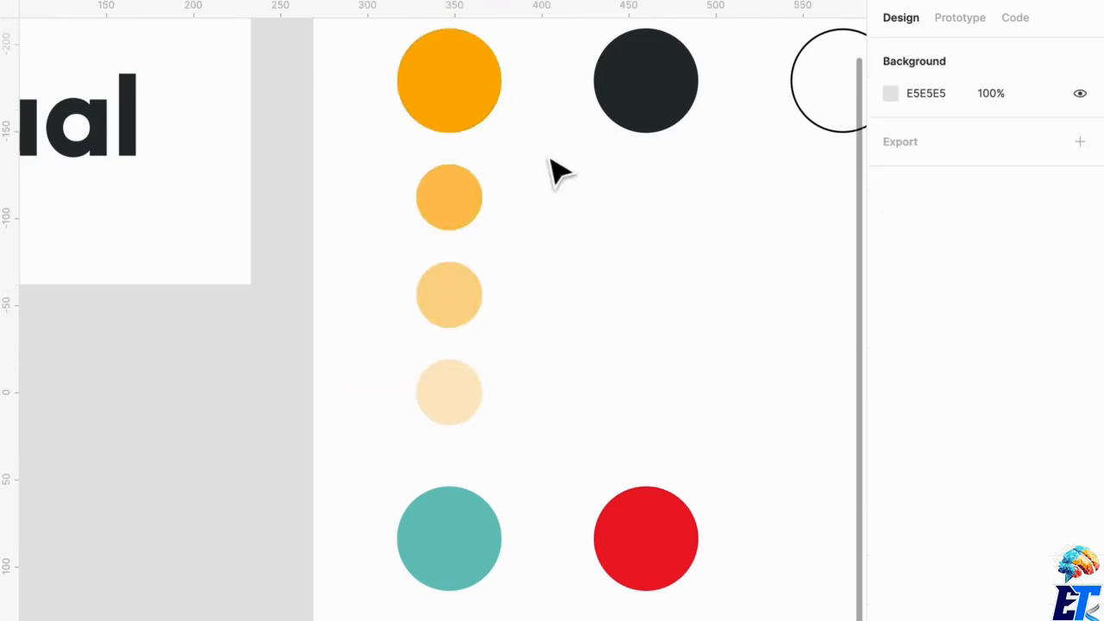
Step: Extend the Colors frame's bottom edge to make room for tints below the teal and red circles
scroll(561, 177, "down", 3, "ctrl")
scroll(595, 259, "down", 2, "ctrl")
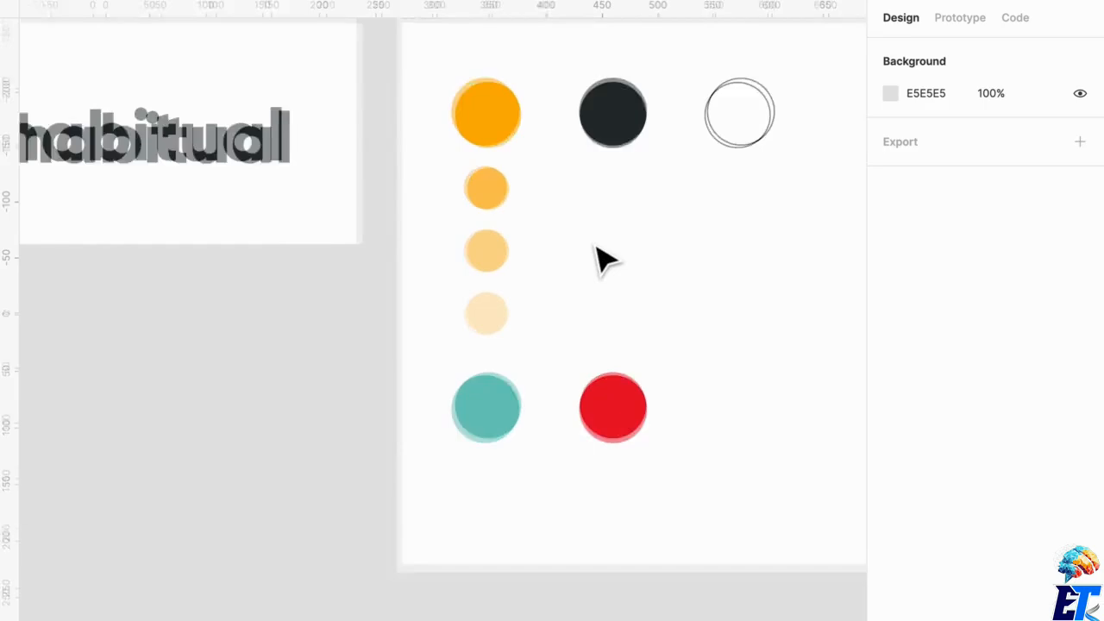
left_click(450, 51)
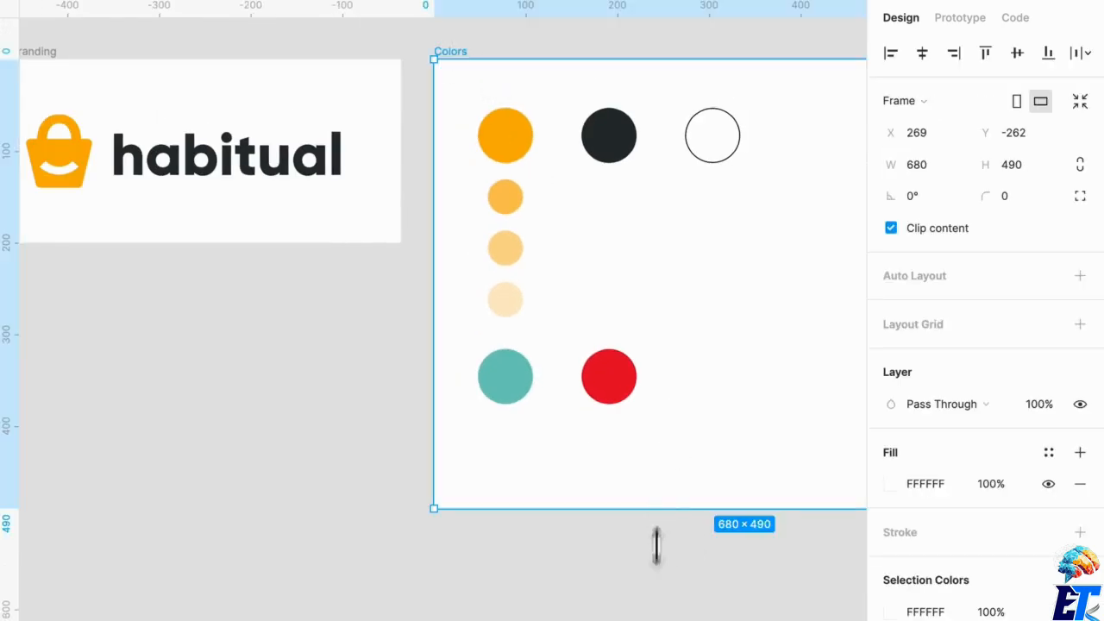
left_click_drag(655, 544, 656, 620)
left_click(581, 522)
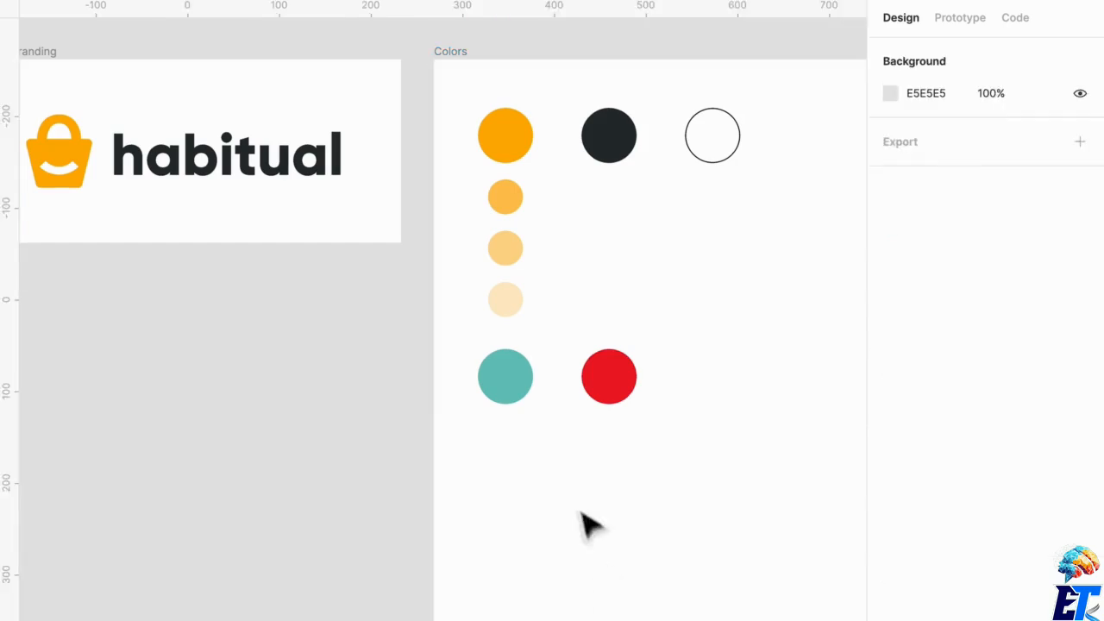
Step: Duplicate the teal circle straight below itself and resize the copy to 38 × 38
scroll(529, 461, "up", 3, "ctrl")
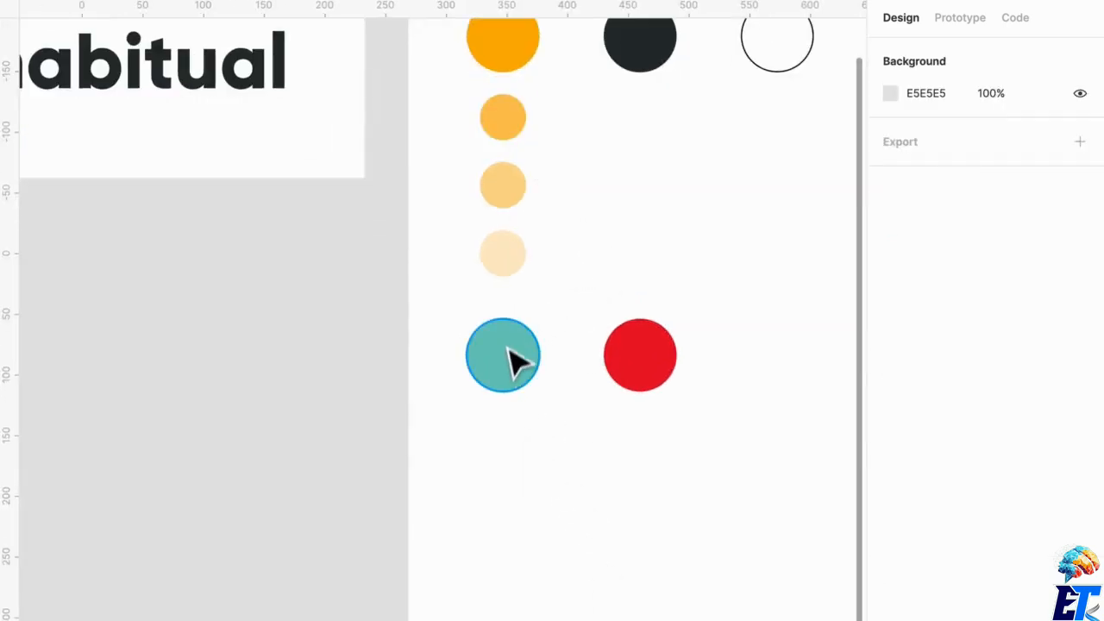
left_click_drag(510, 362, 515, 461, "alt")
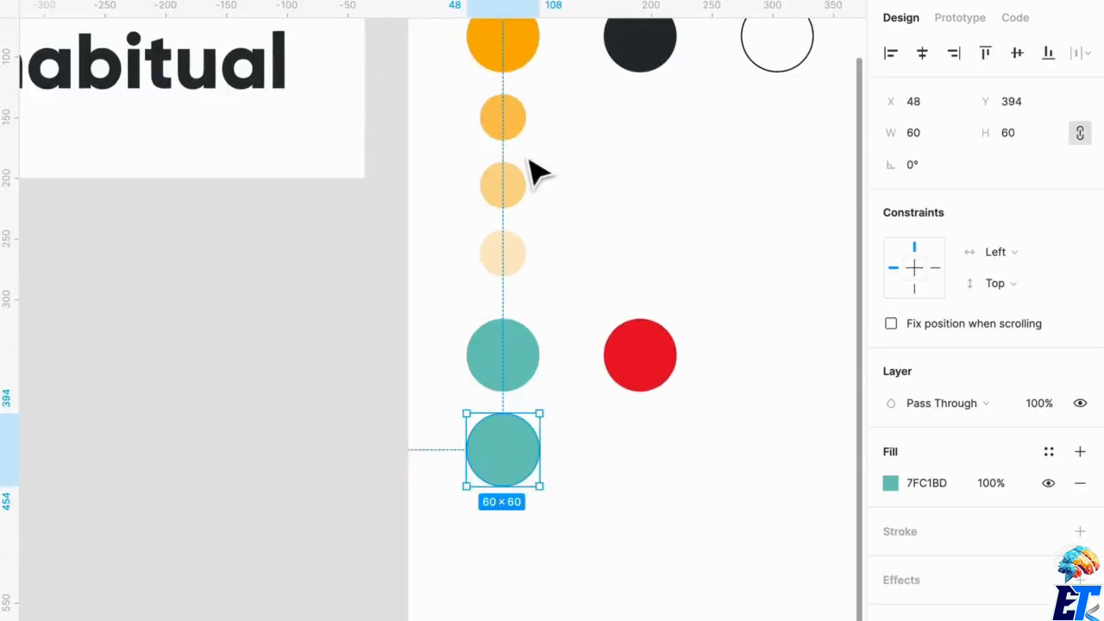
left_click(515, 131)
left_click(509, 463)
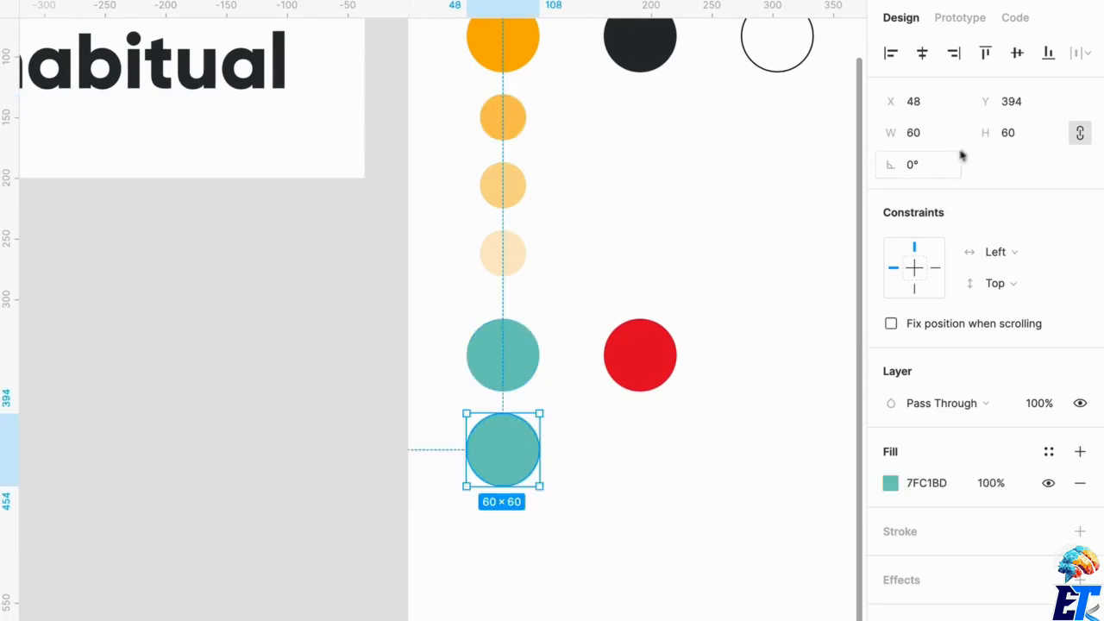
left_click(1027, 134)
type("38")
key("Return")
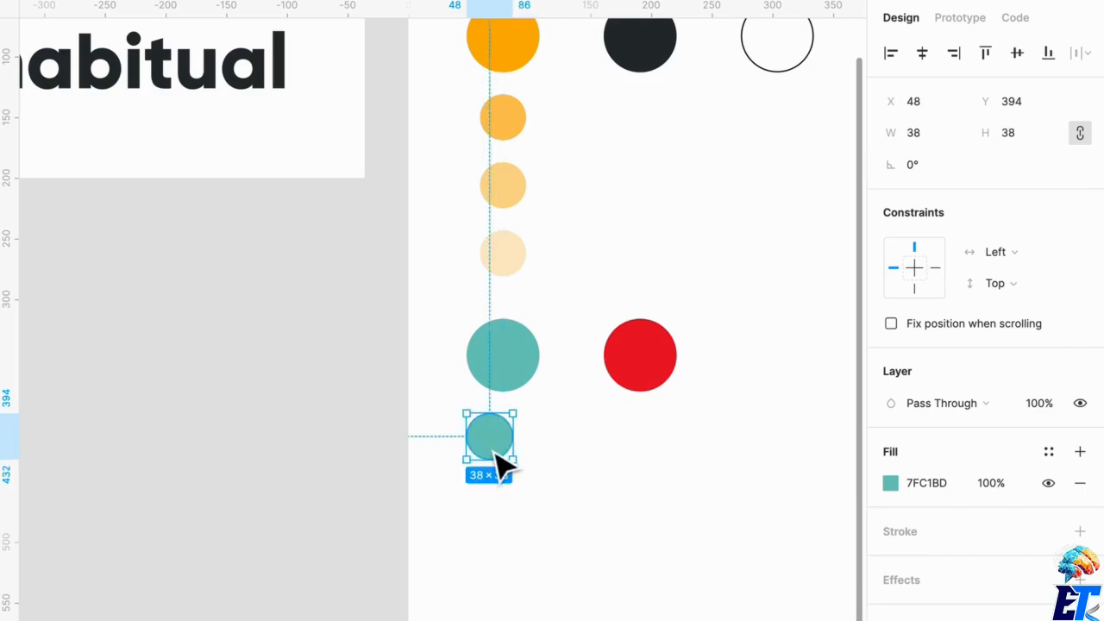
Step: Center the small teal circle under the large one and add two copies below it, spaced 18 px apart
mouse_move(498, 440)
left_mouse_down()
mouse_move(513, 539)
mouse_move(506, 515)
mouse_move(505, 592)
left_mouse_up()
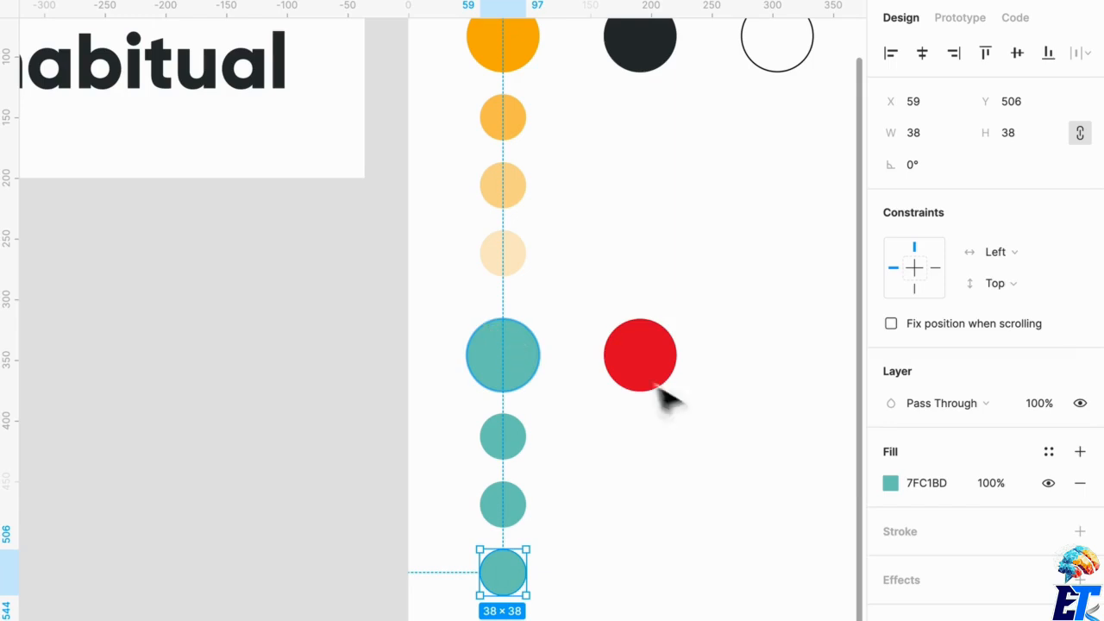
Step: Set the fill opacity of the first small teal circle to 75% and of the second to 50%
left_click(589, 614)
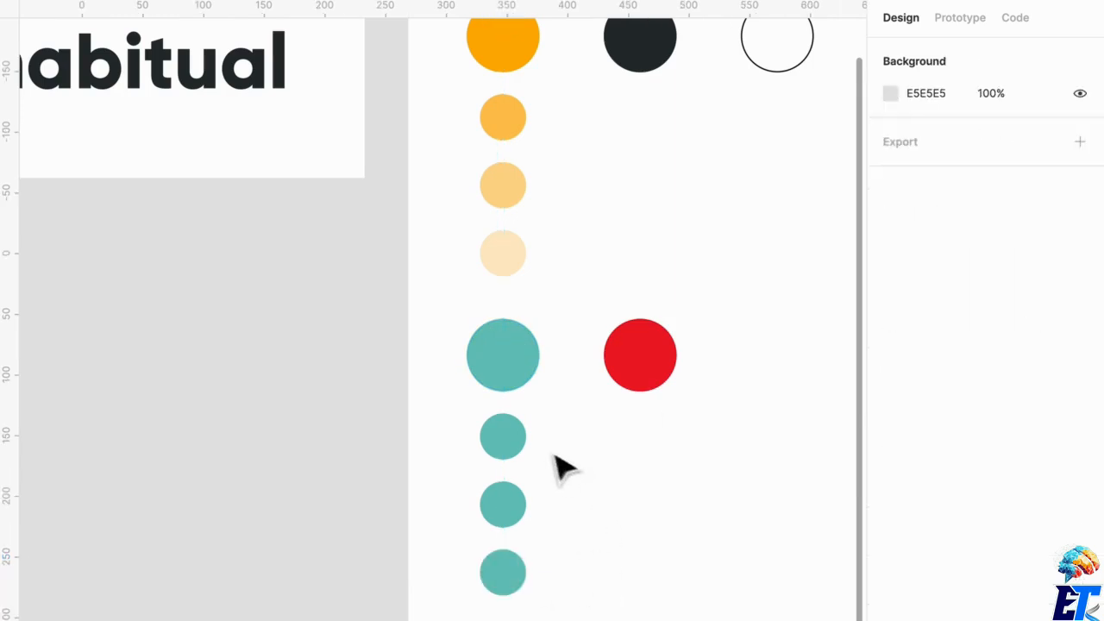
left_click(506, 439)
left_click(993, 484)
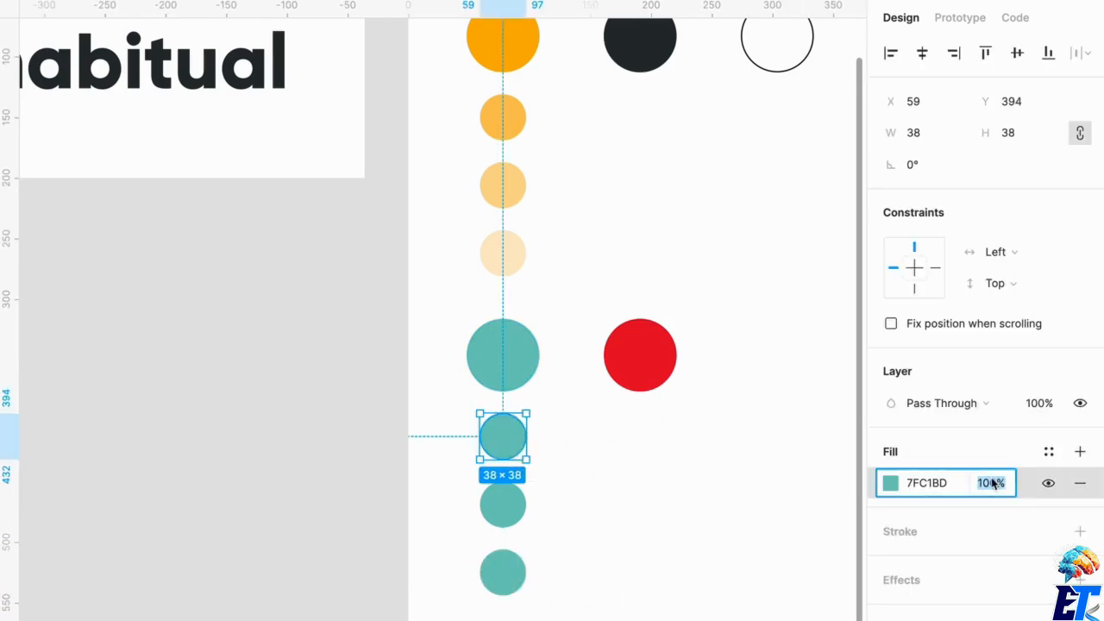
type("75")
left_click(513, 507)
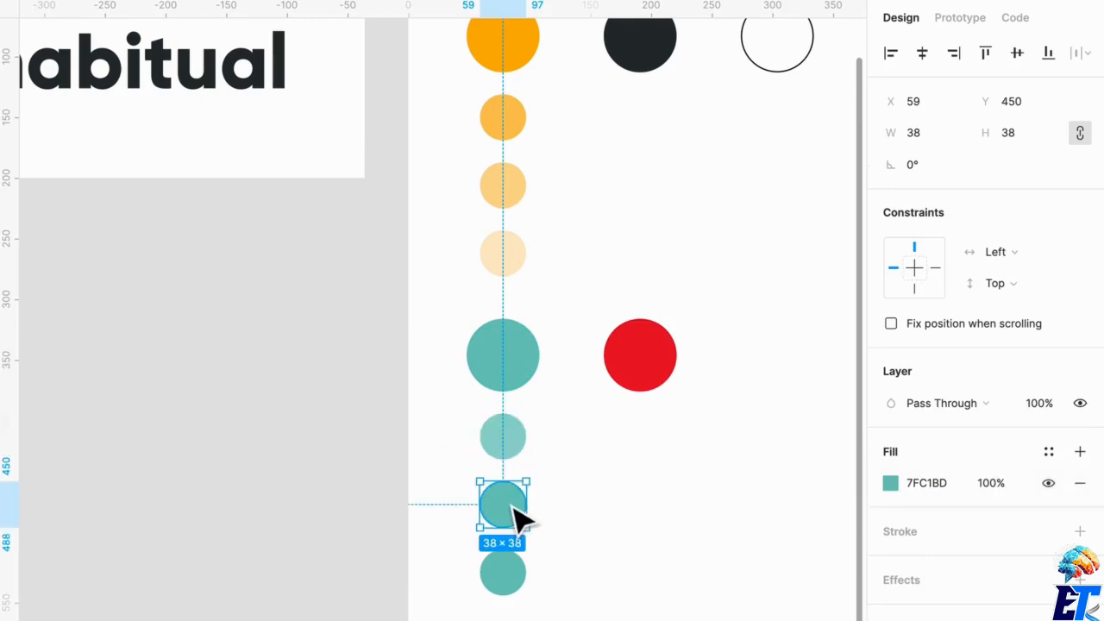
left_click(991, 486)
type("50")
key("Return")
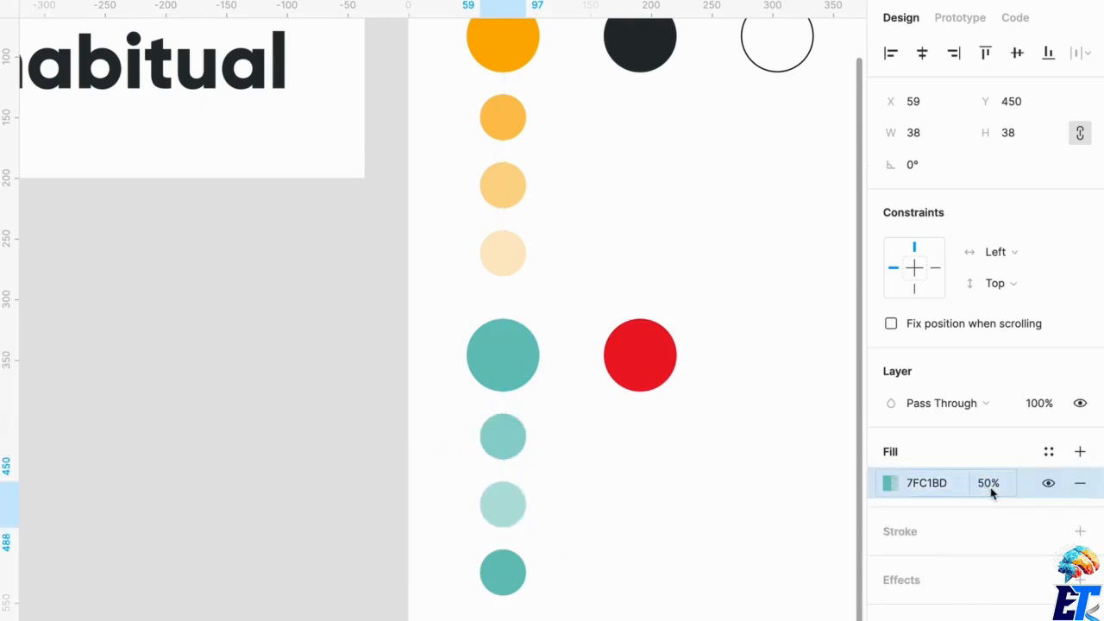
Step: Set the third small teal circle's fill opacity to 25% and deselect it
left_click(518, 580)
left_click(993, 486)
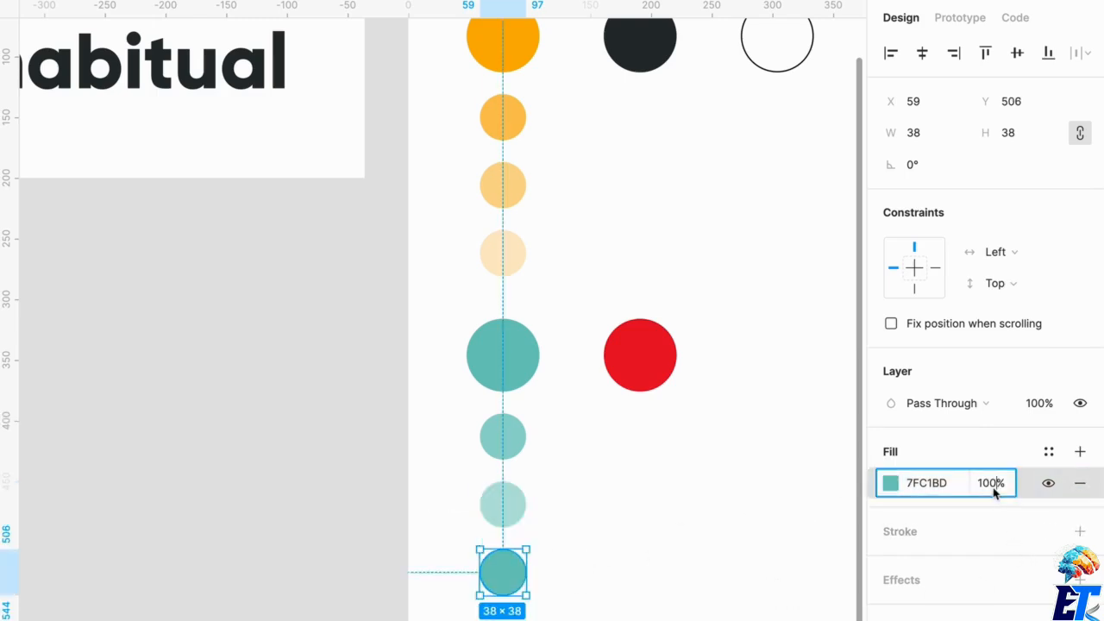
type("25")
key("Return")
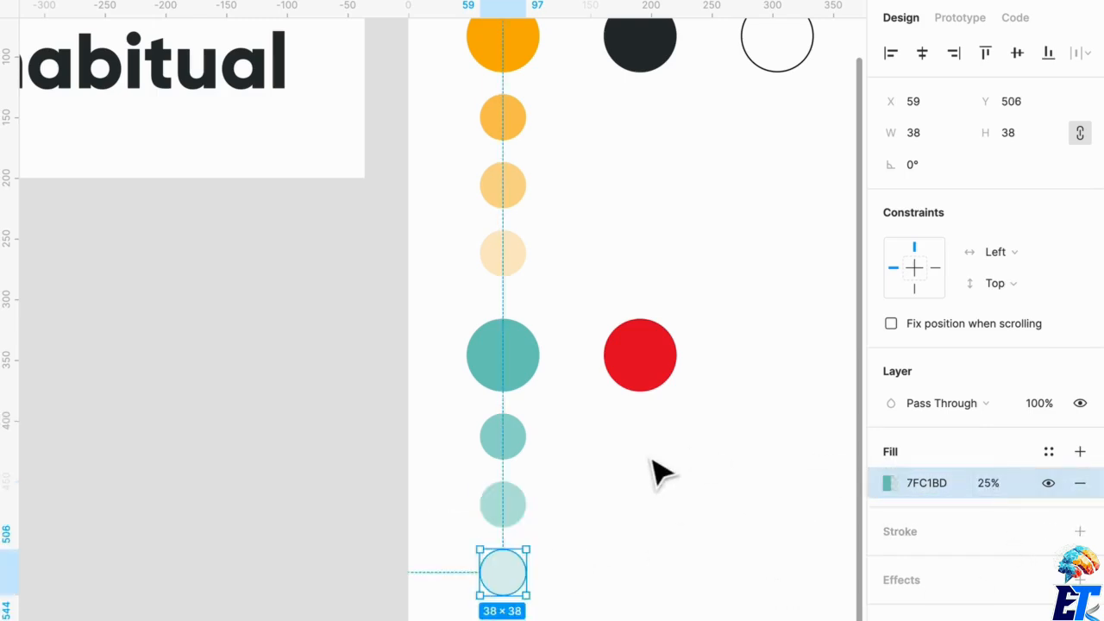
left_click(660, 470)
scroll(699, 461, "left", 2)
scroll(698, 462, "up", 1)
scroll(708, 446, "left", 1)
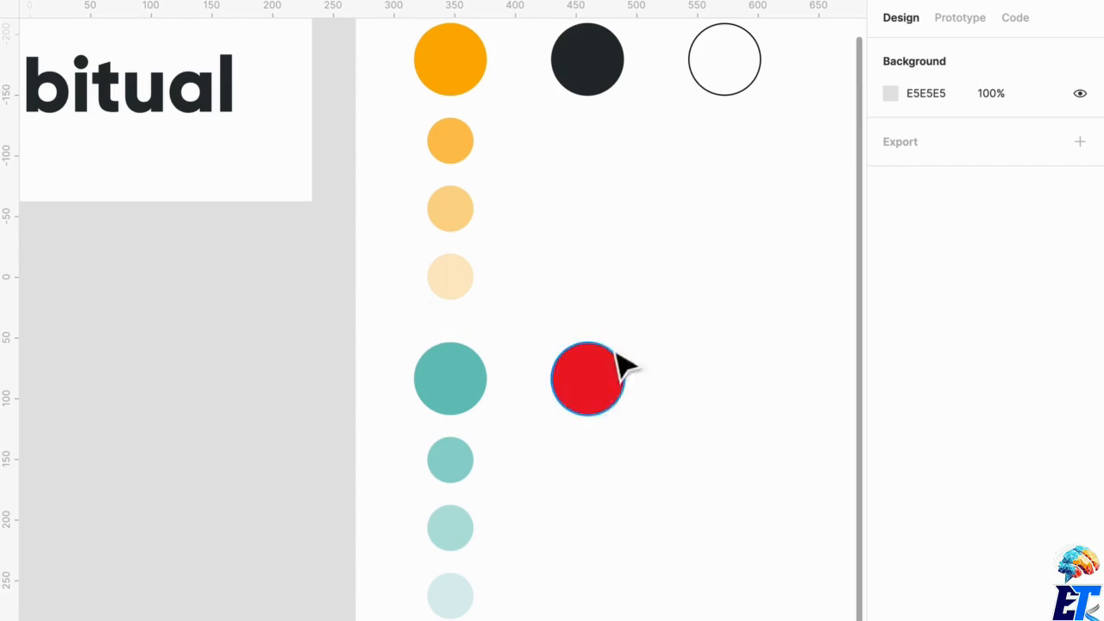
left_click(599, 411)
left_click_drag(599, 410, 599, 468)
key("Delete")
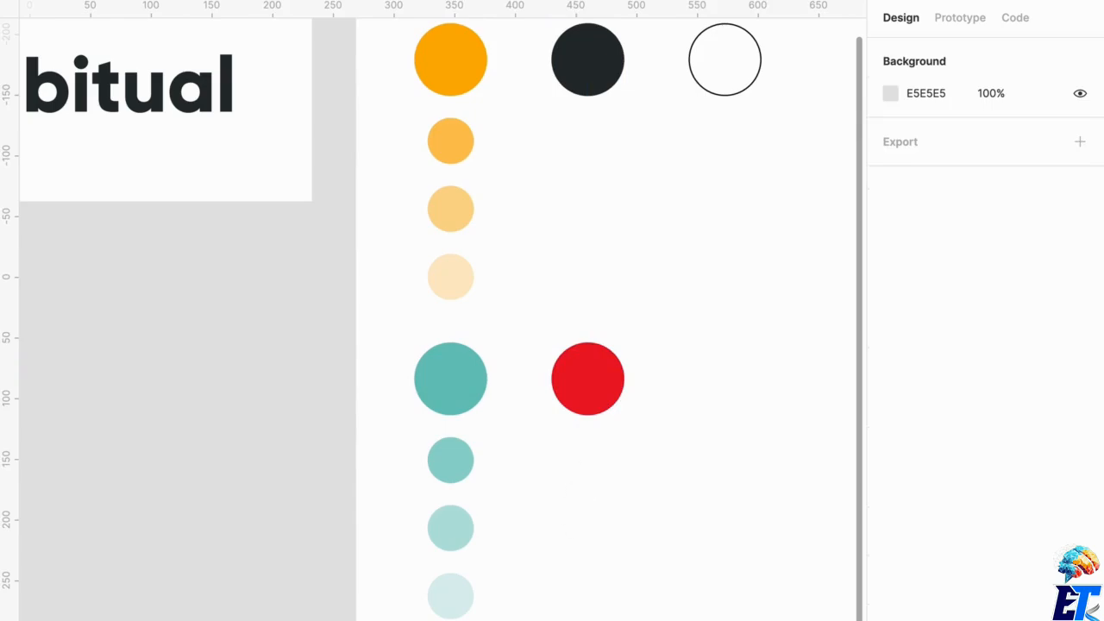
Step: Duplicate the three small teal circles as a column centered below the large red circle
left_click_drag(538, 620, 429, 441)
left_click_drag(469, 485, 616, 503)
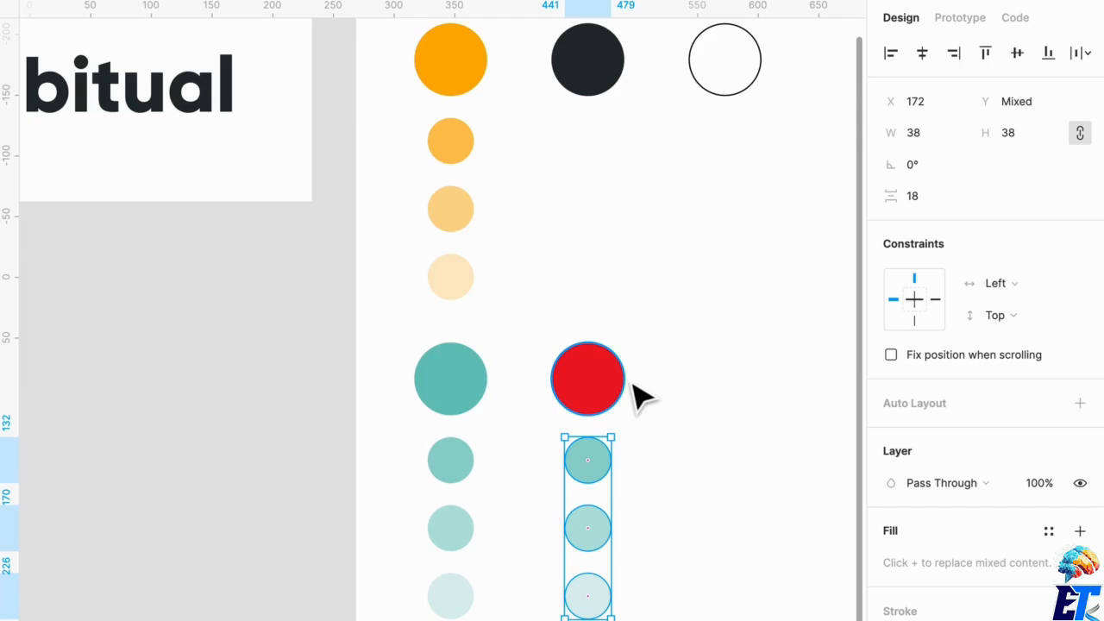
left_click(662, 440)
Step: Recolor the three small circles below the red circle with the large circle's red fill, DE3333
left_click(601, 471)
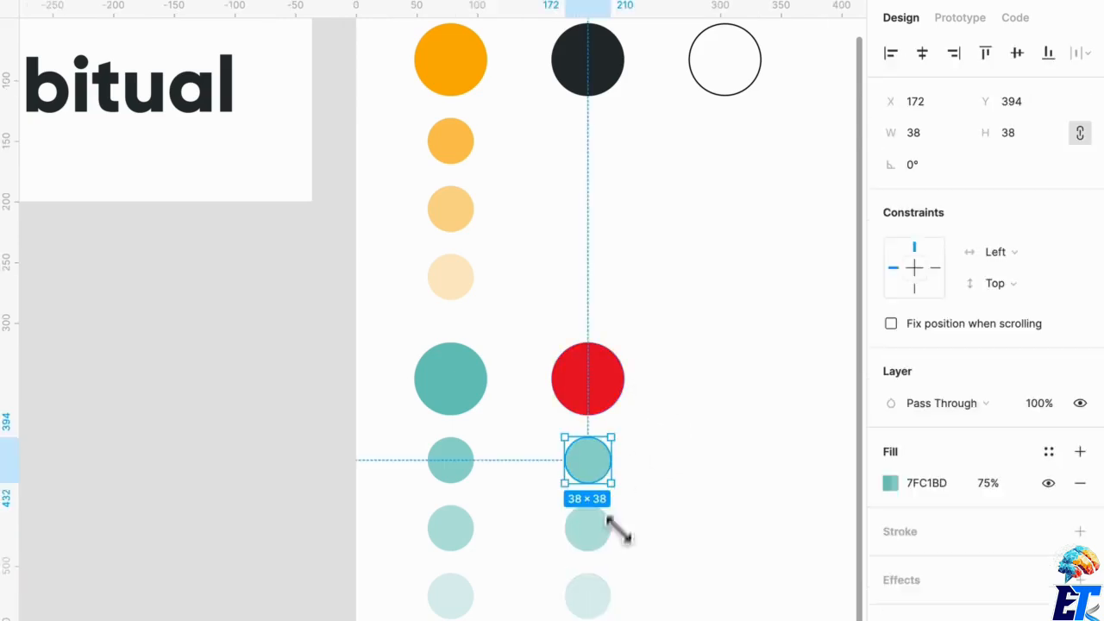
left_click(597, 542, "shift")
left_click(597, 607, "shift")
key("i")
left_click(604, 393)
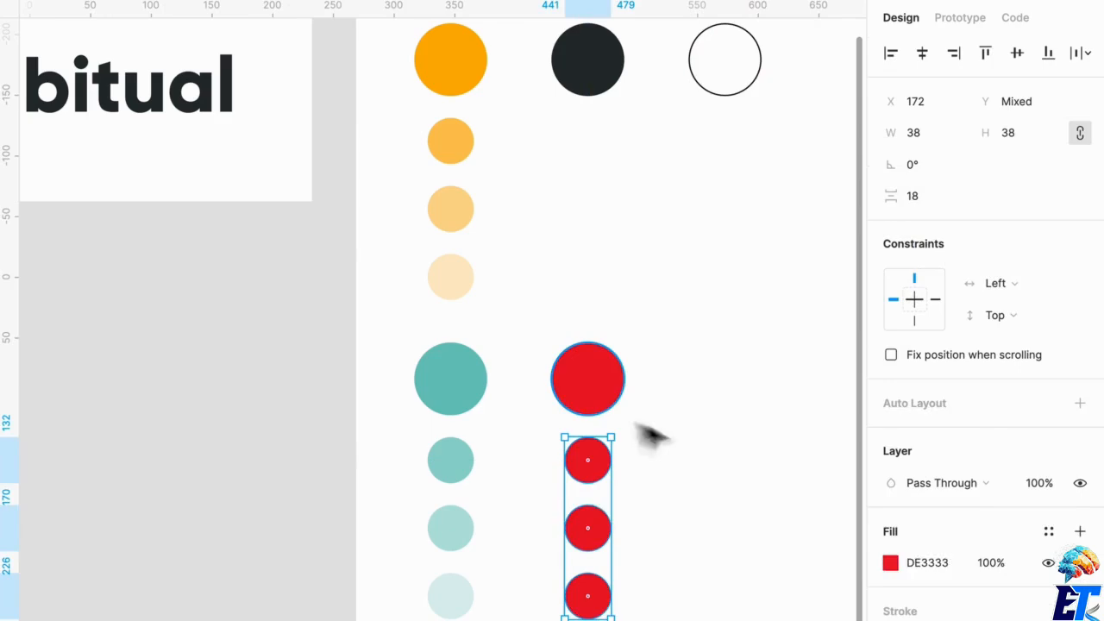
Step: Set the fill opacity of the first small red circle to 75% and of the second to 50%
left_click(606, 474)
type("7")
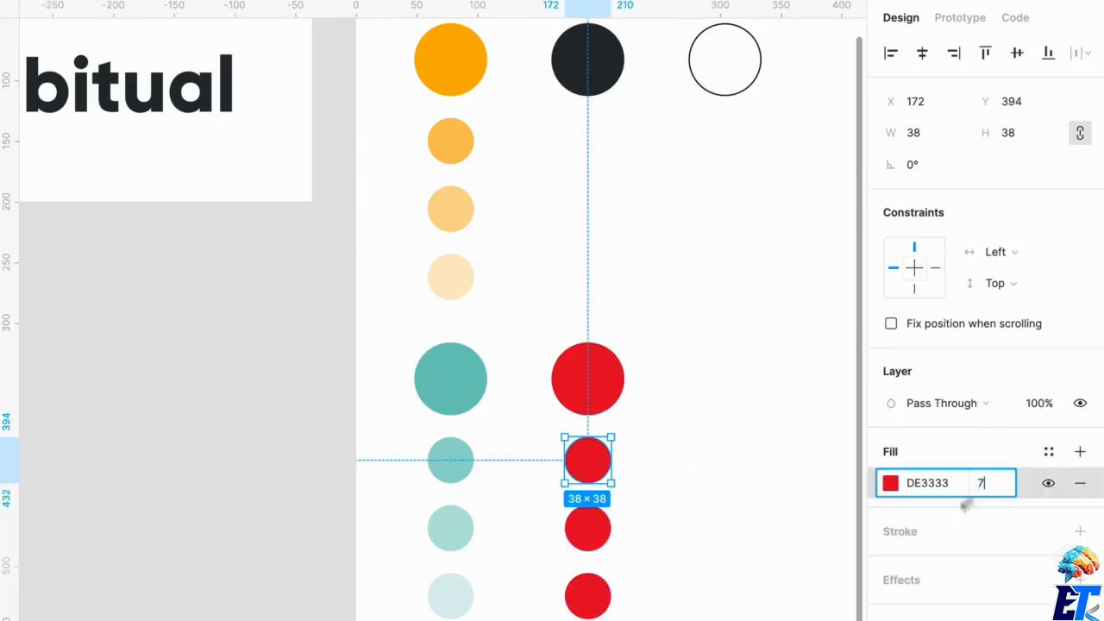
type("5")
key("Return")
left_click(592, 537)
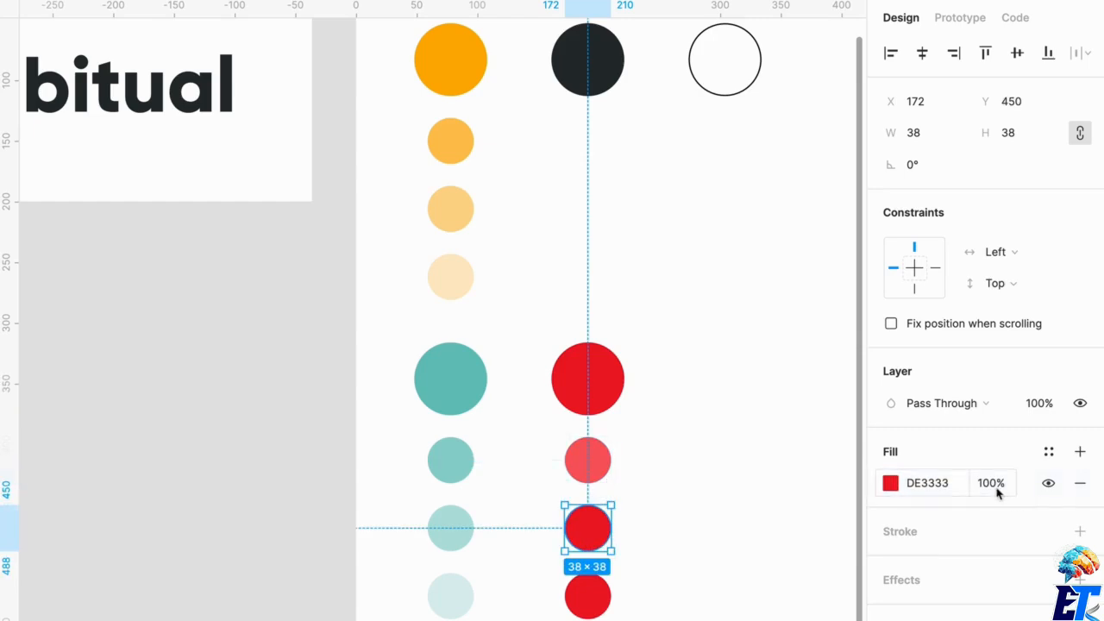
left_click(992, 483)
type("50")
key("Return")
Step: Set the third small red circle's fill opacity to 25% and deselect it
left_click(608, 603)
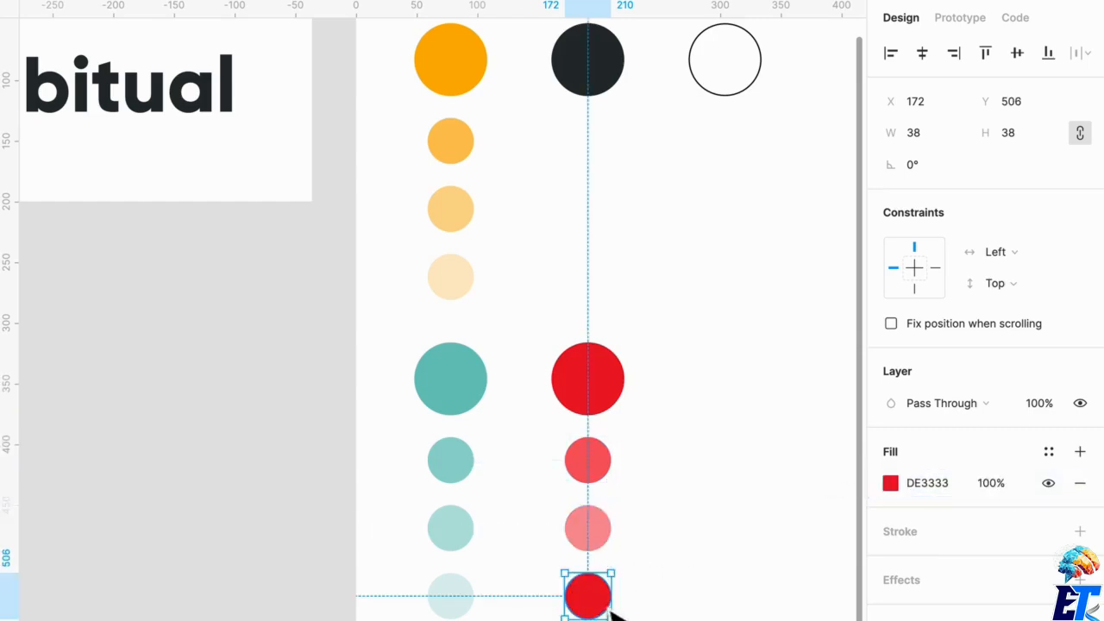
left_click(981, 485)
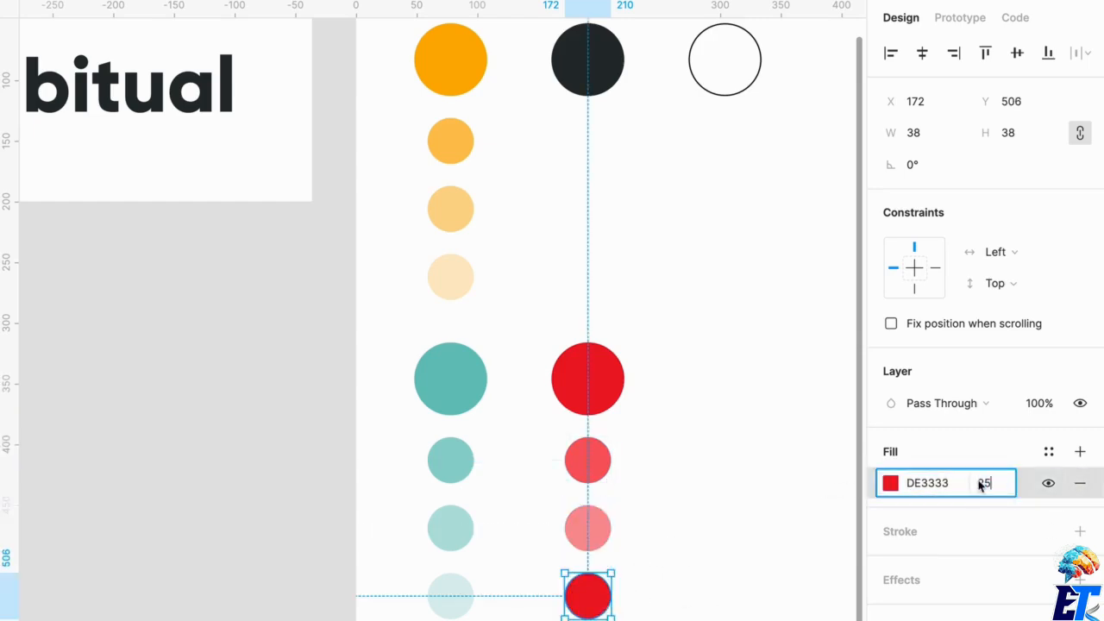
key("Return")
left_click(758, 494)
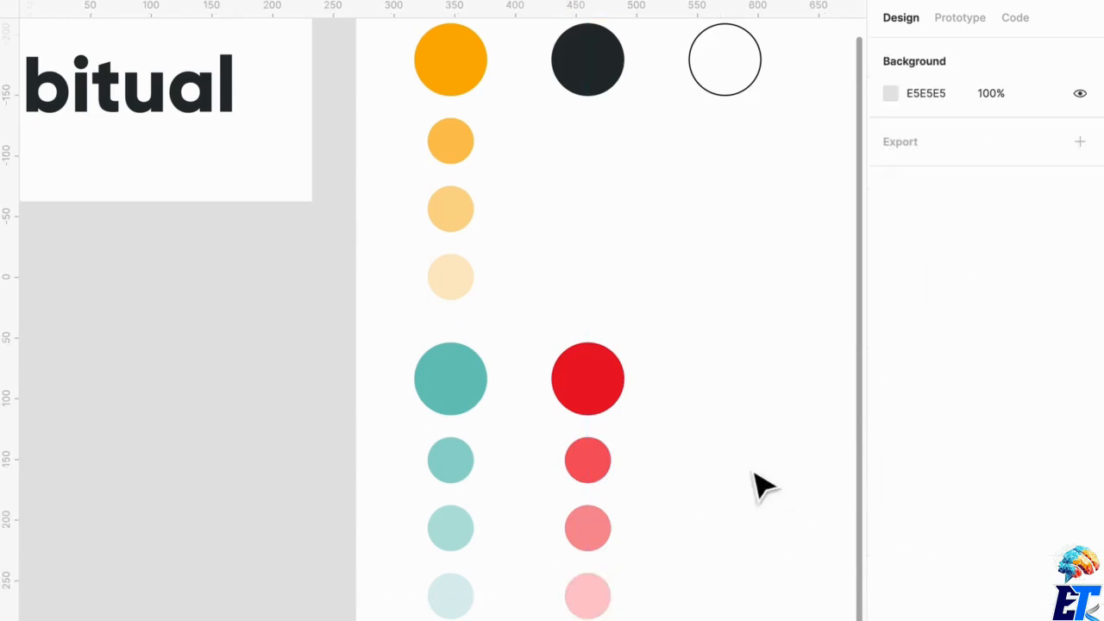
Step: Copy the column of three small circles below the large dark circle and recolor the copies with its 272C2F fill
scroll(766, 482, "down", 5)
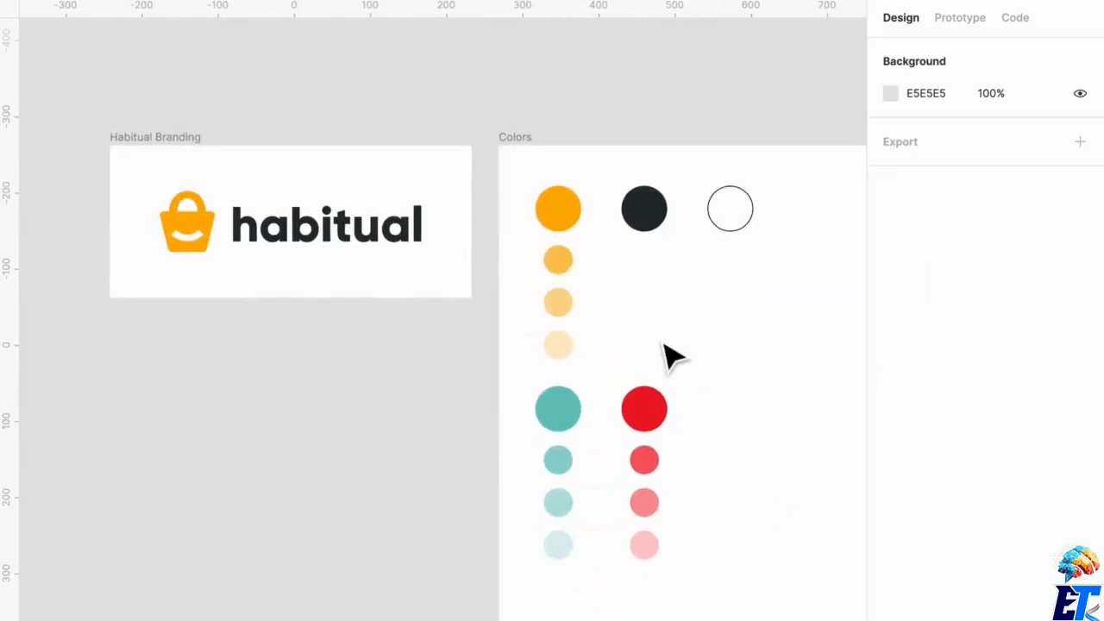
left_click_drag(611, 360, 667, 282)
scroll(681, 286, "up", 5)
key("i")
left_click(657, 171)
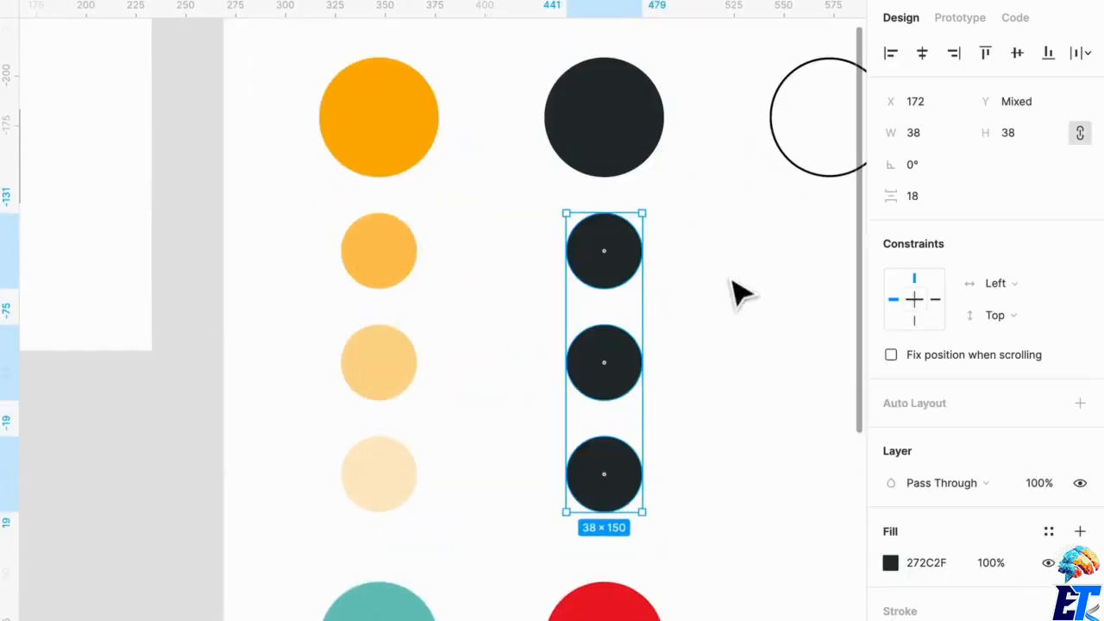
left_click(733, 291)
Step: Set the fill opacity of the first small dark circle to 75% and of the second to 50%
left_click(623, 280)
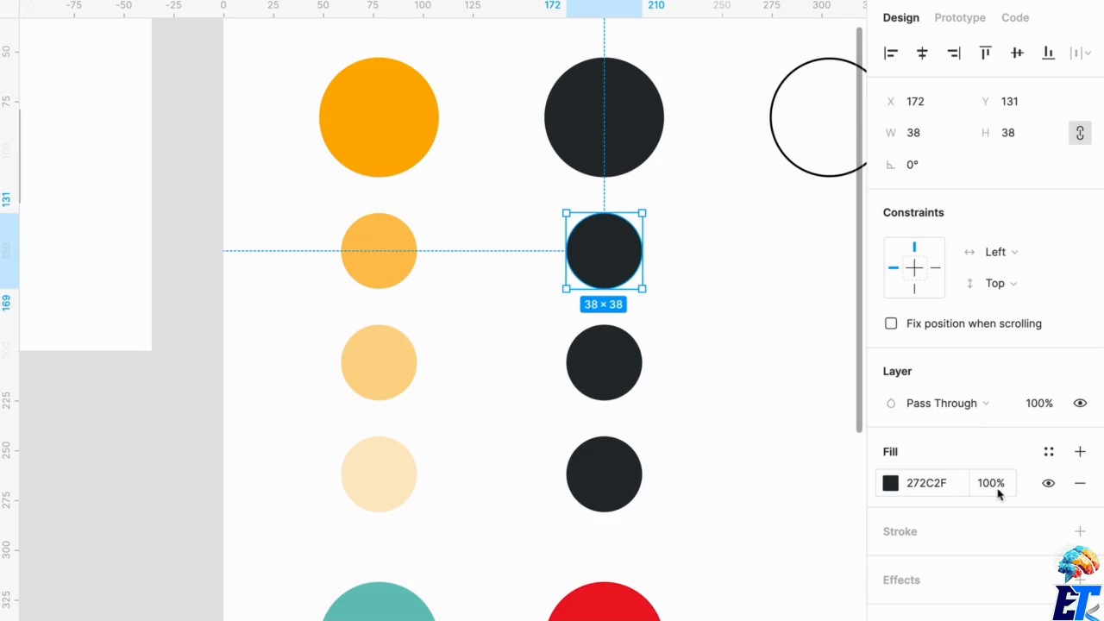
left_click(998, 486)
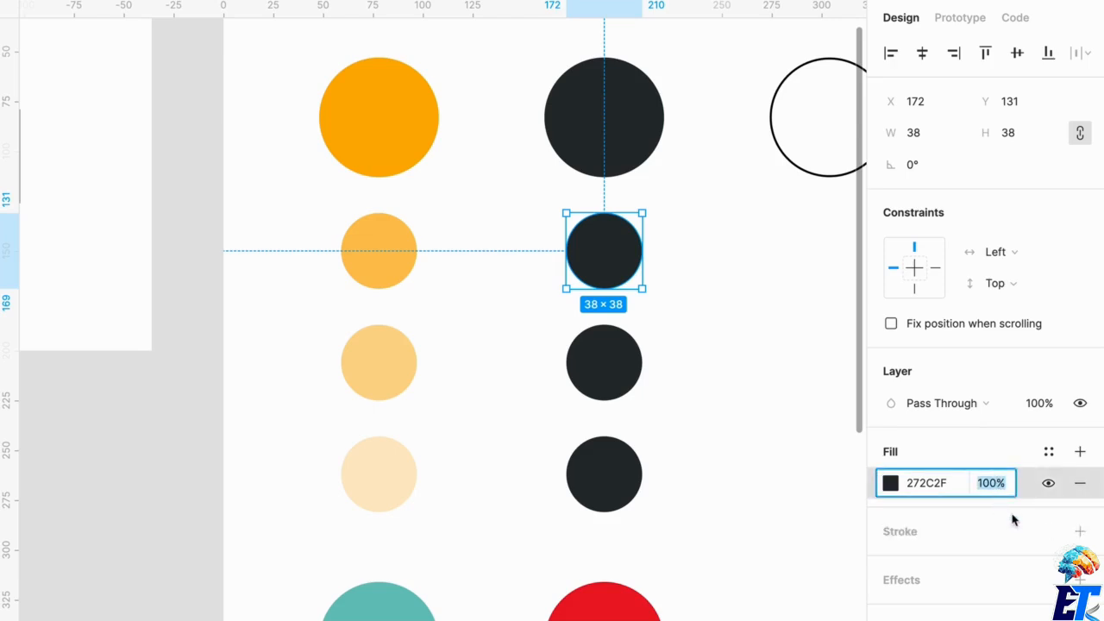
type("75")
key("Return")
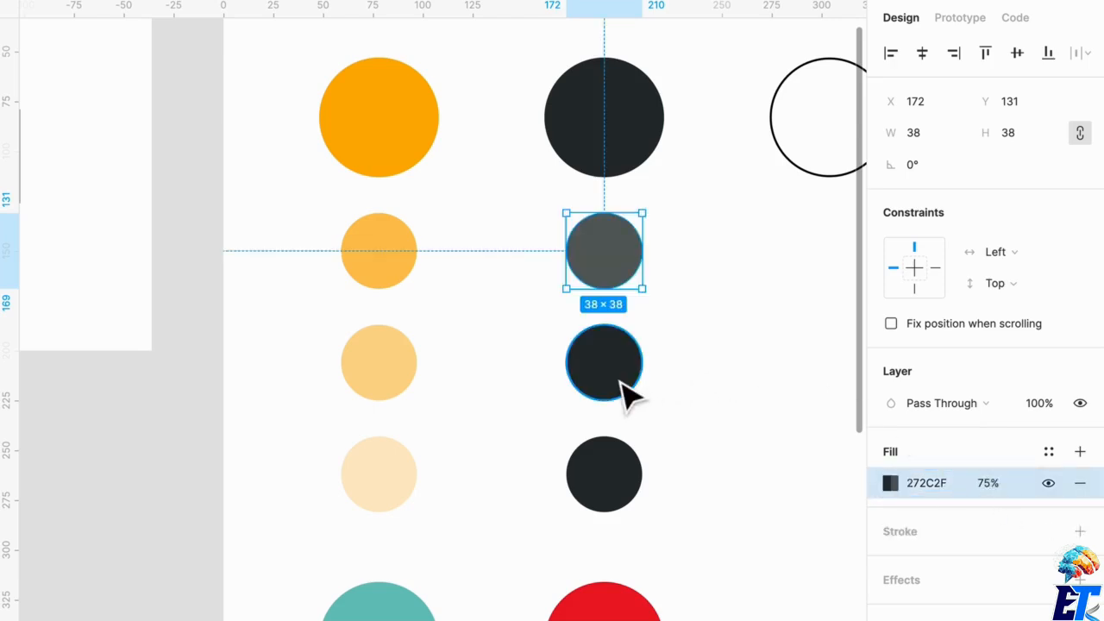
left_click(628, 389)
left_click(988, 484)
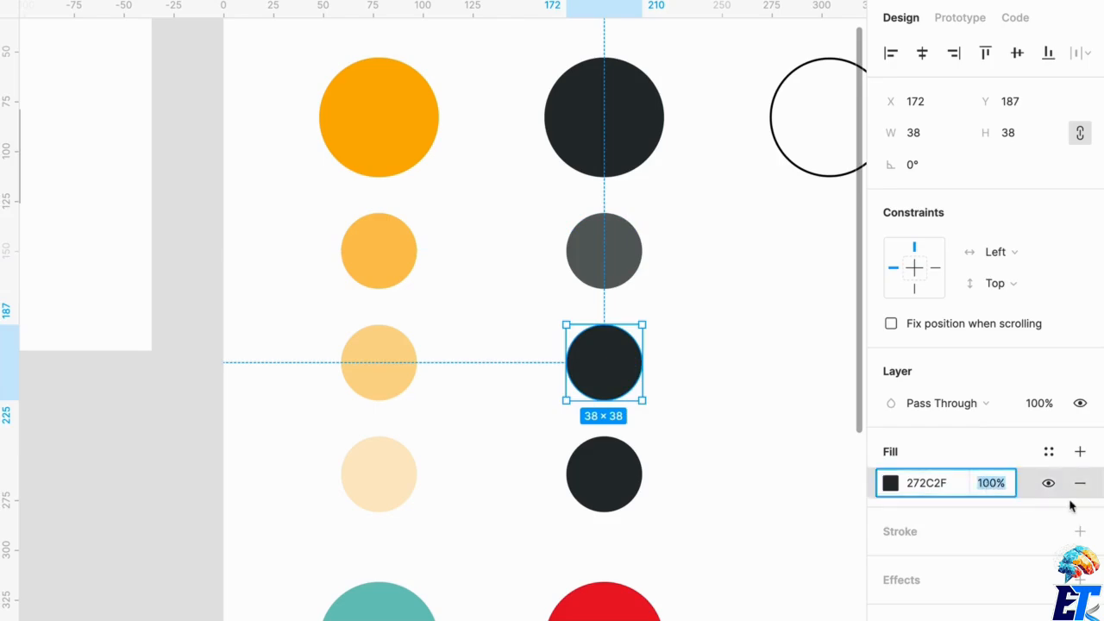
type("50")
key("Return")
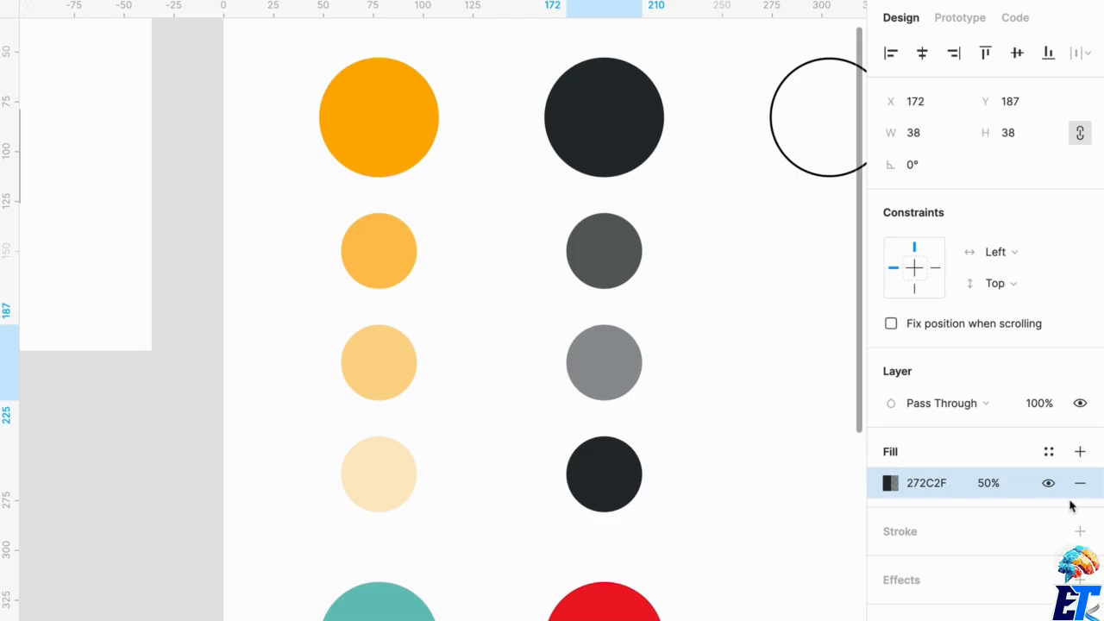
Step: Set the third small dark circle's fill opacity to 25% and deselect it
left_click(602, 483)
left_click(992, 485)
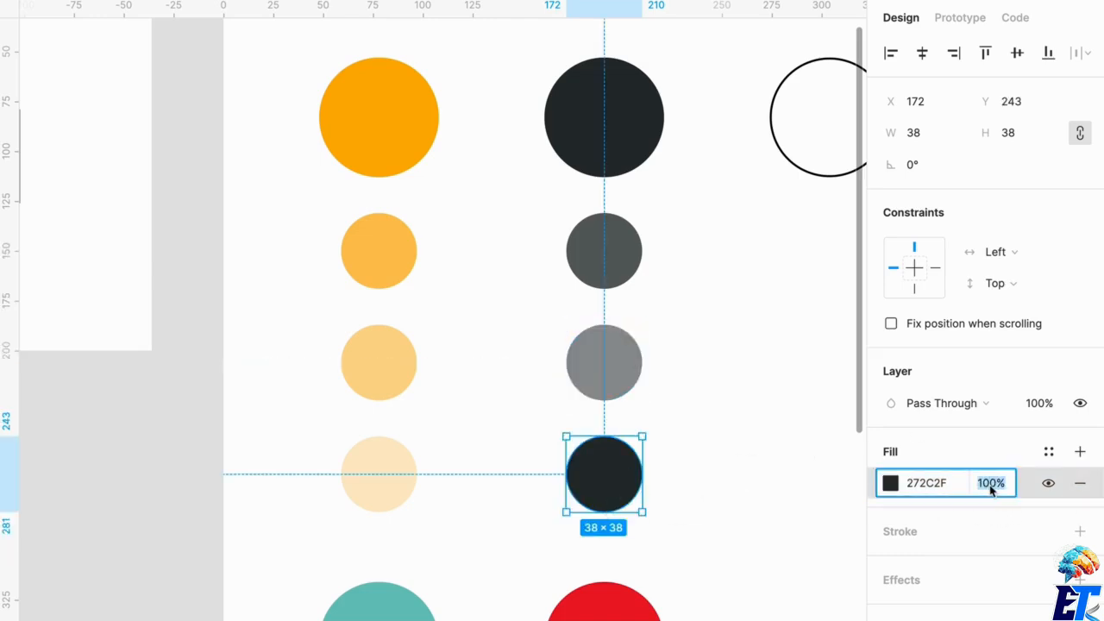
type("25")
key("Return")
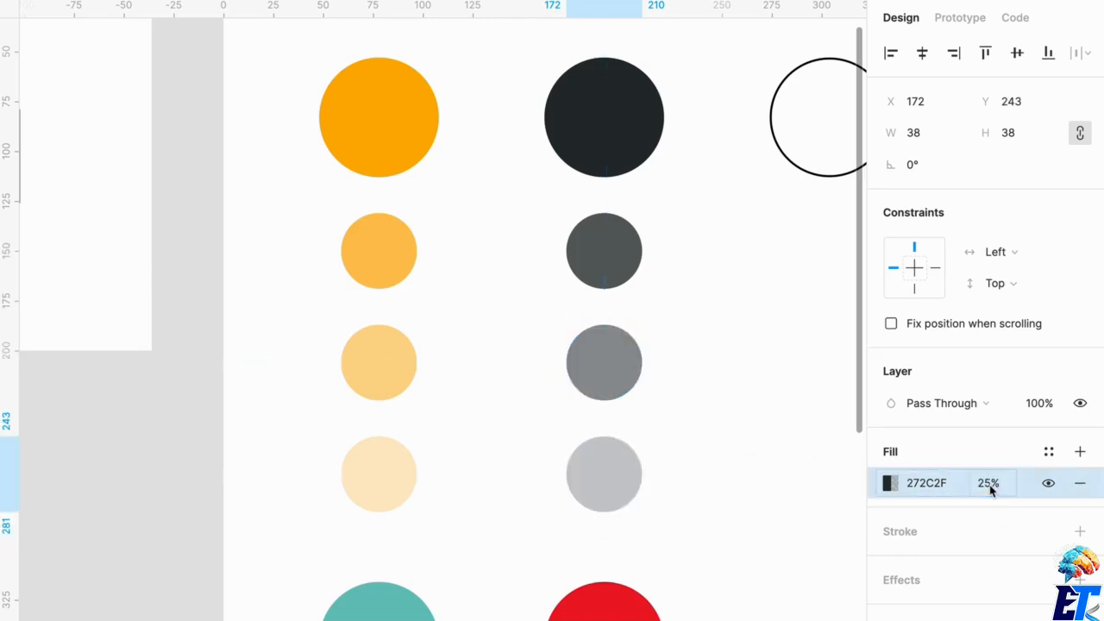
left_click(727, 481)
Step: Move the outlined white circle about 250 px to the right along the first row of the Colors frame
scroll(723, 480, "down", 3)
scroll(727, 481, "down", 2)
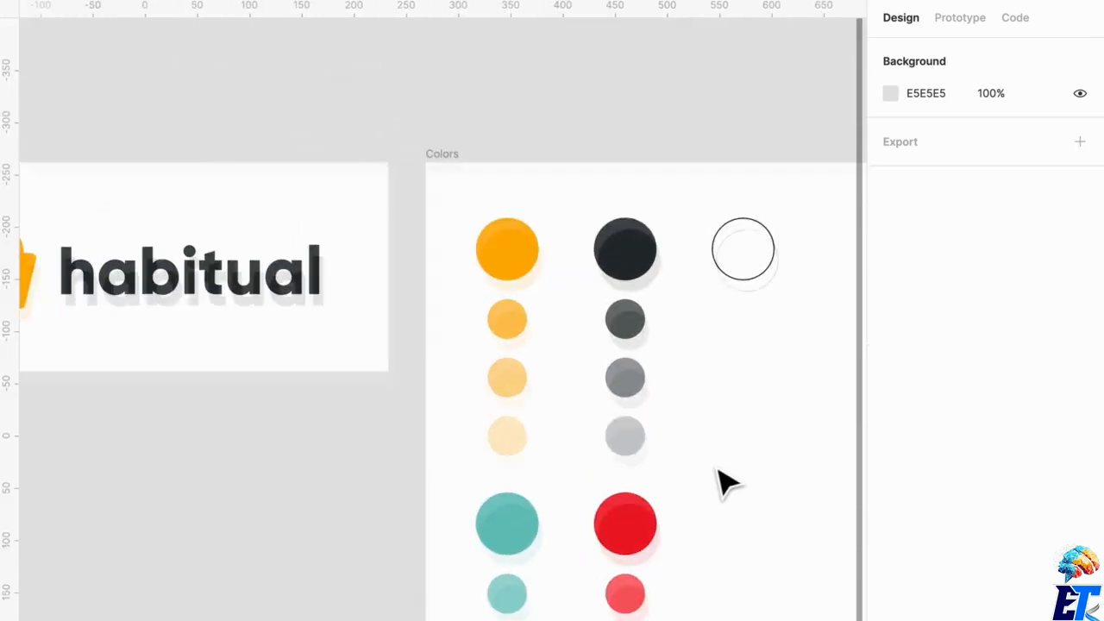
scroll(653, 407, "up", 4)
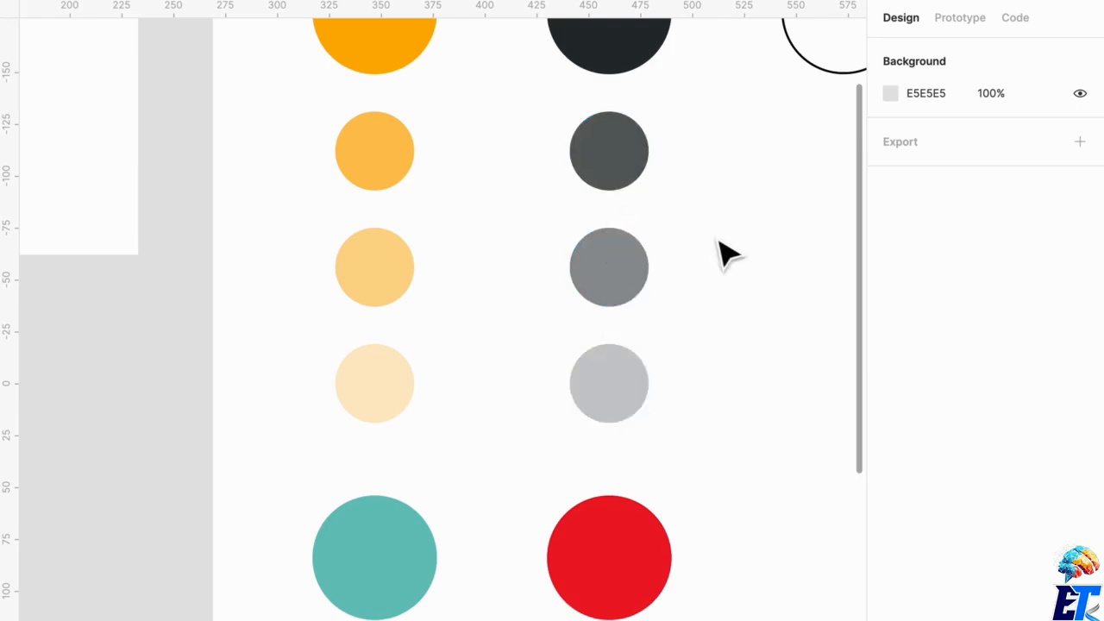
scroll(727, 254, "down", 3)
scroll(728, 254, "right", 3)
scroll(738, 156, "down", 2)
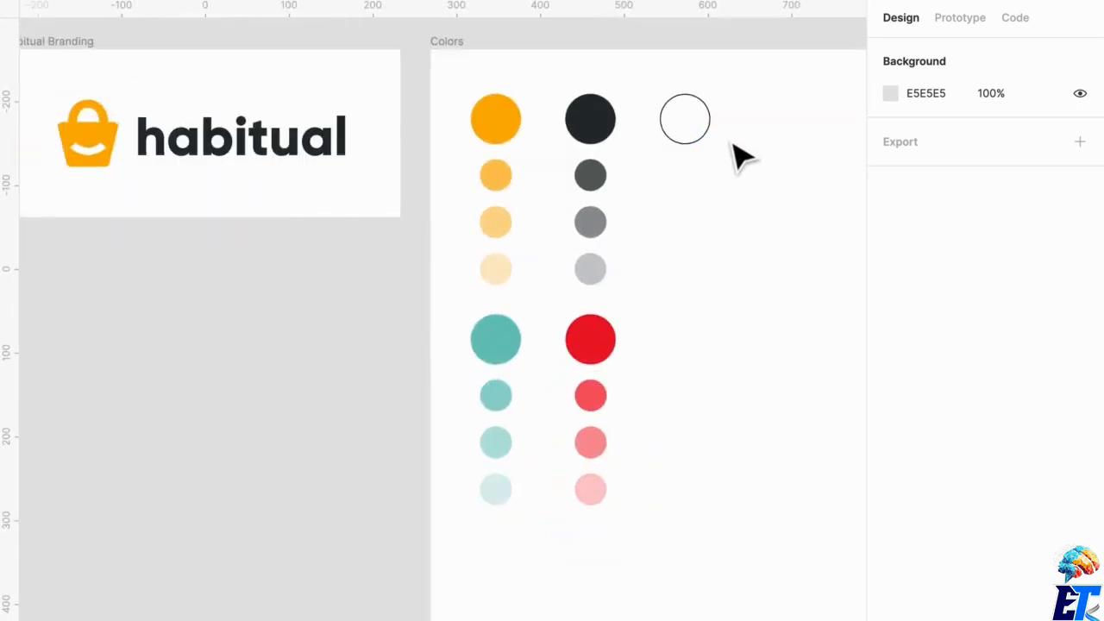
left_click_drag(715, 141, 863, 140)
key("ctrl+z")
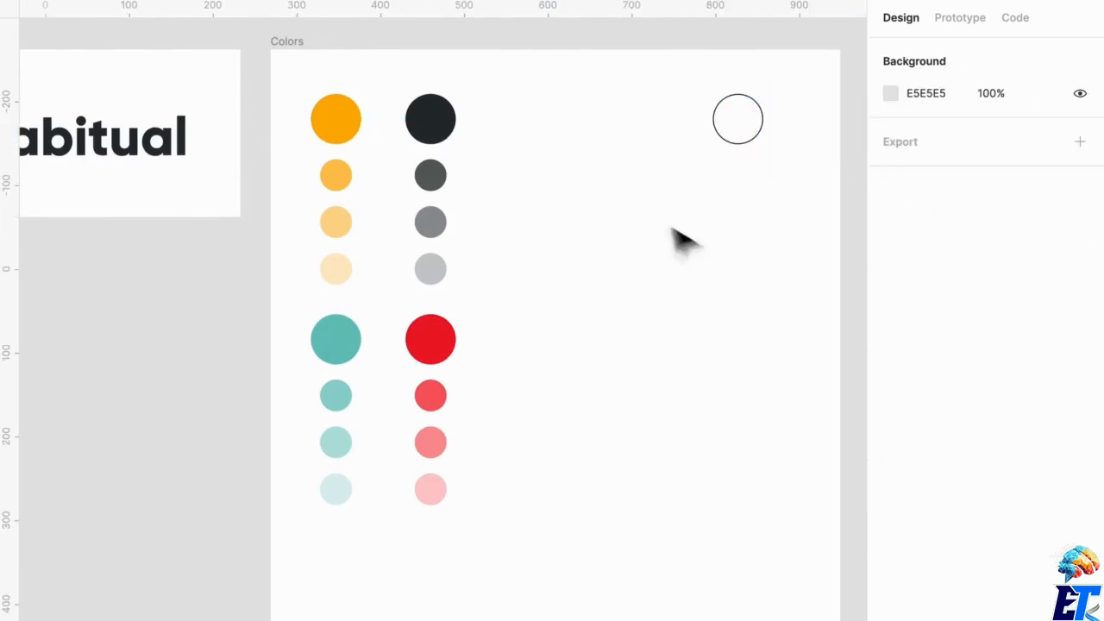
Step: Duplicate the large dark circle with its three tints and place the copy about 265 px to the right in the same row
scroll(469, 146, "up", 3)
scroll(483, 242, "up", 2)
left_click_drag(575, 443, 473, 227)
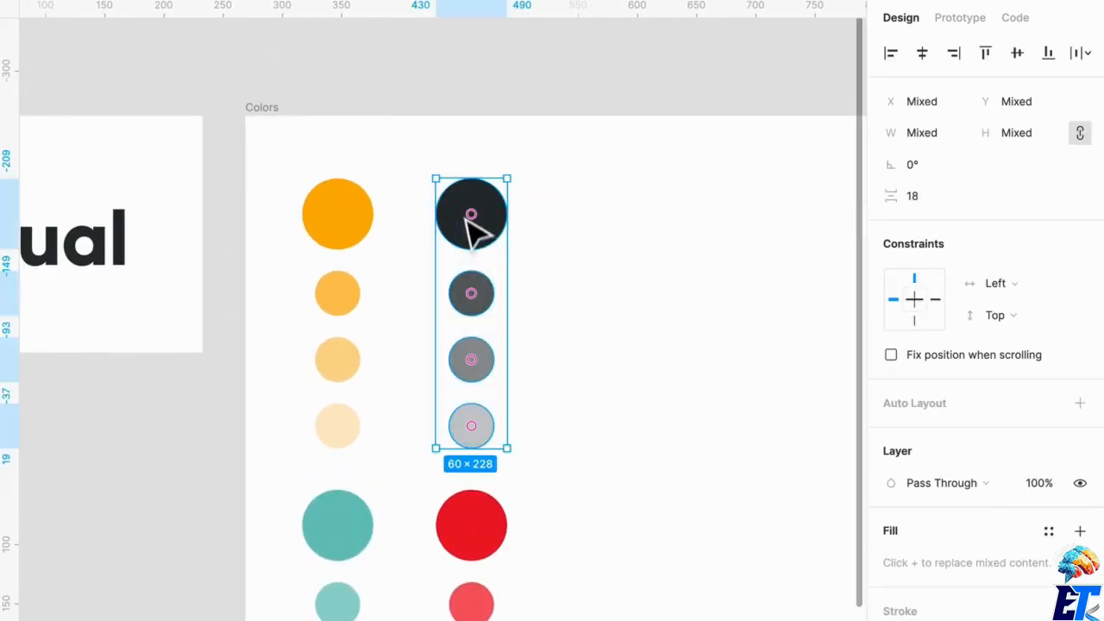
key("ctrl+d")
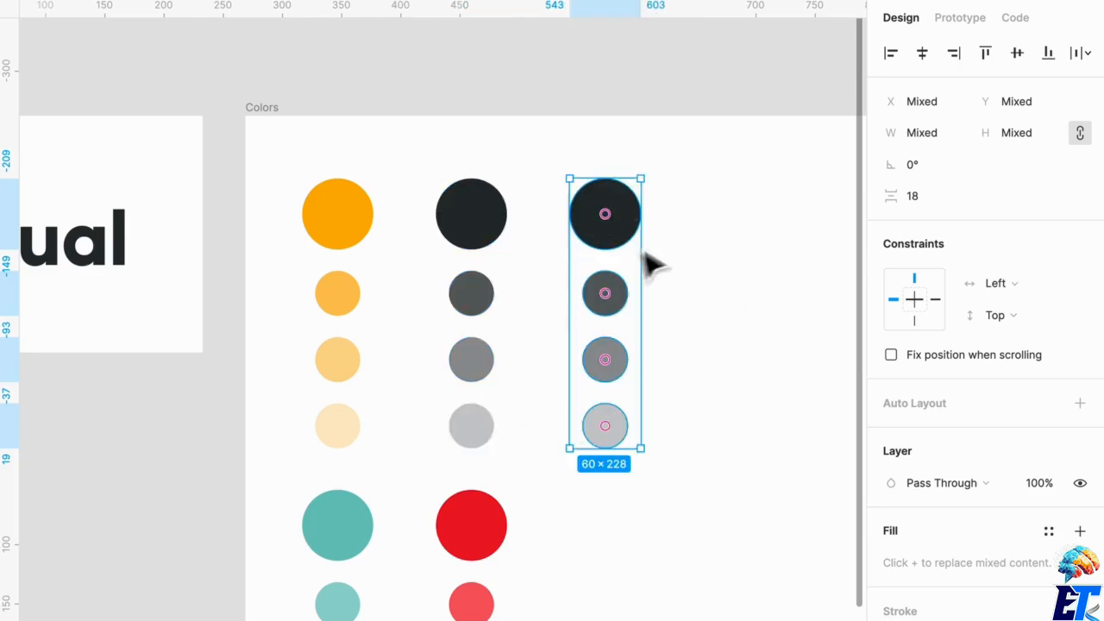
left_click_drag(636, 234, 816, 238)
left_click(545, 328)
Step: Sample the large orange circle's color, FAB131, as the fill of the large dark circle in the second column
scroll(545, 328, "left", 1)
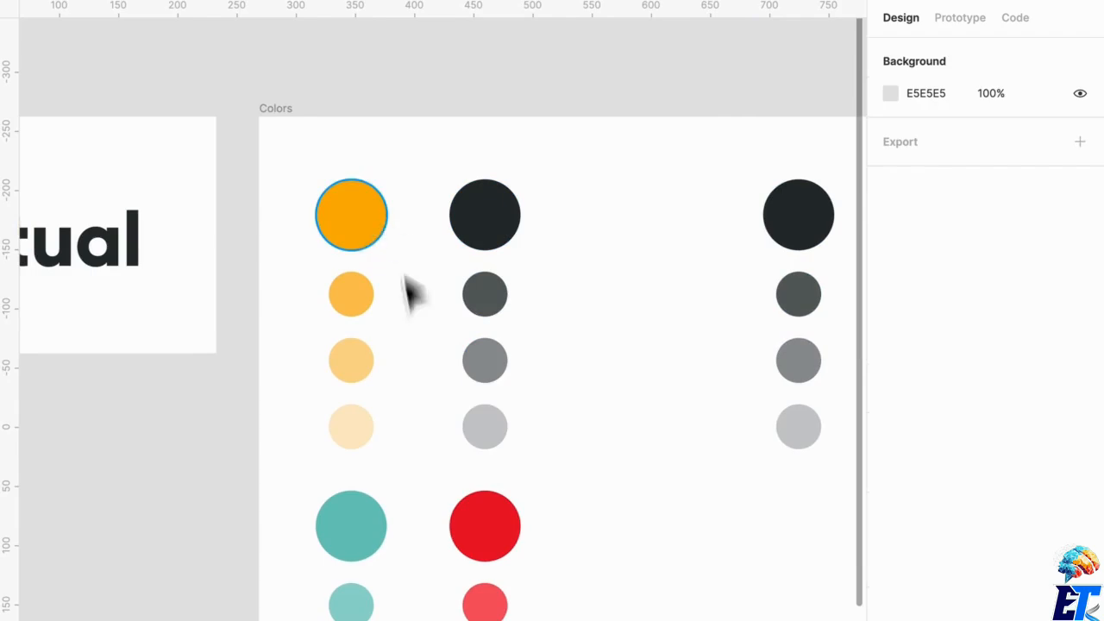
scroll(493, 359, "up", 5)
scroll(492, 359, "left", 3)
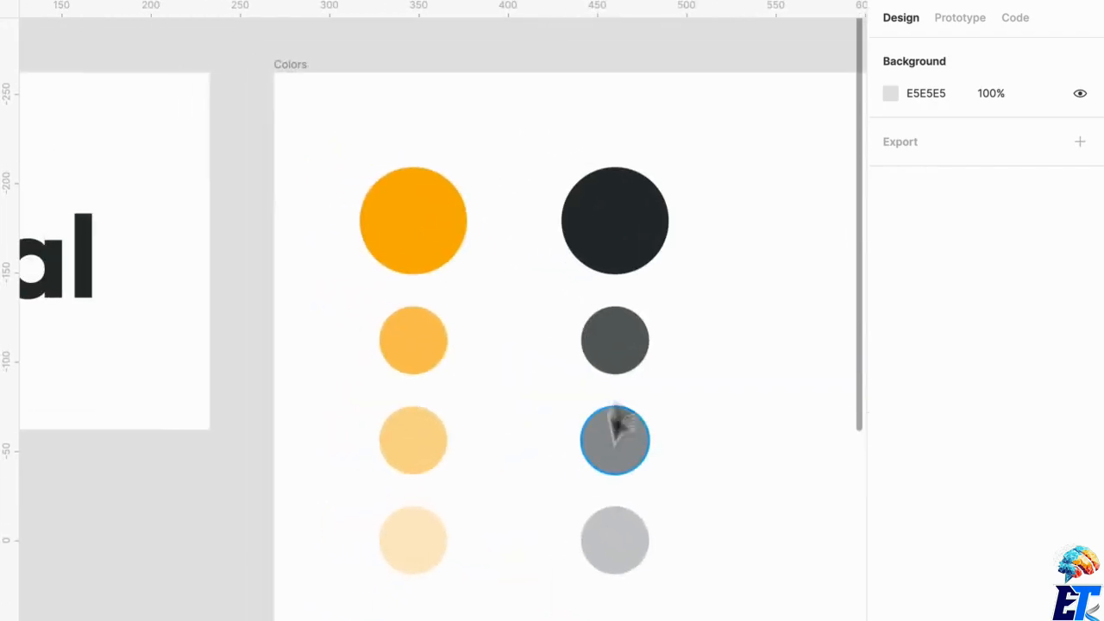
scroll(547, 383, "left", 12)
scroll(535, 375, "down", 3)
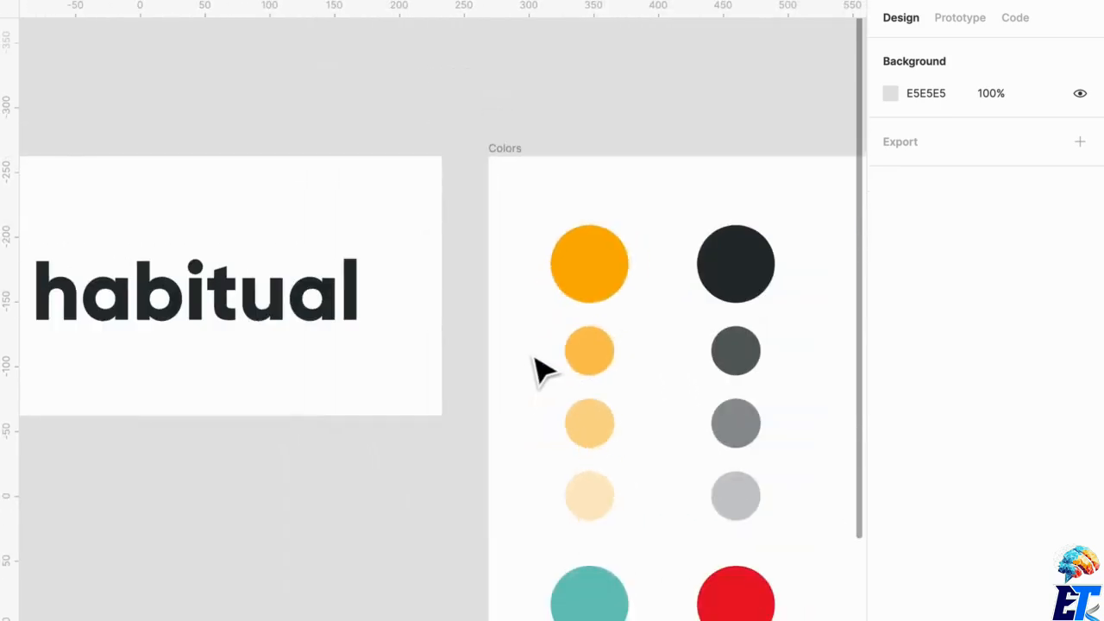
scroll(535, 371, "left", 2)
left_click(809, 285)
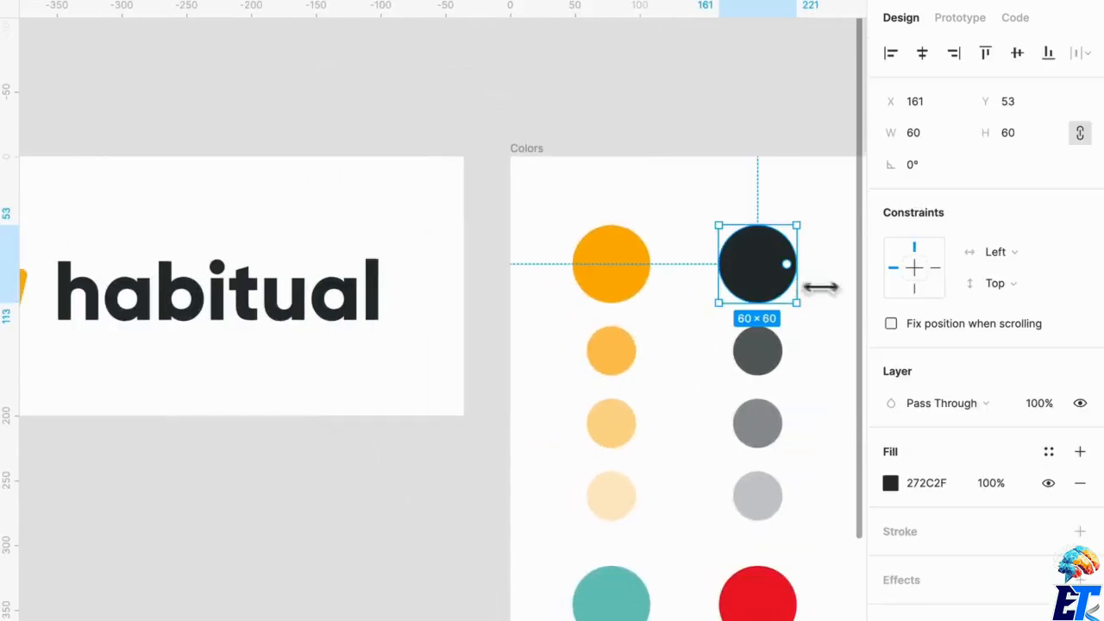
left_click(890, 486)
left_click(659, 550)
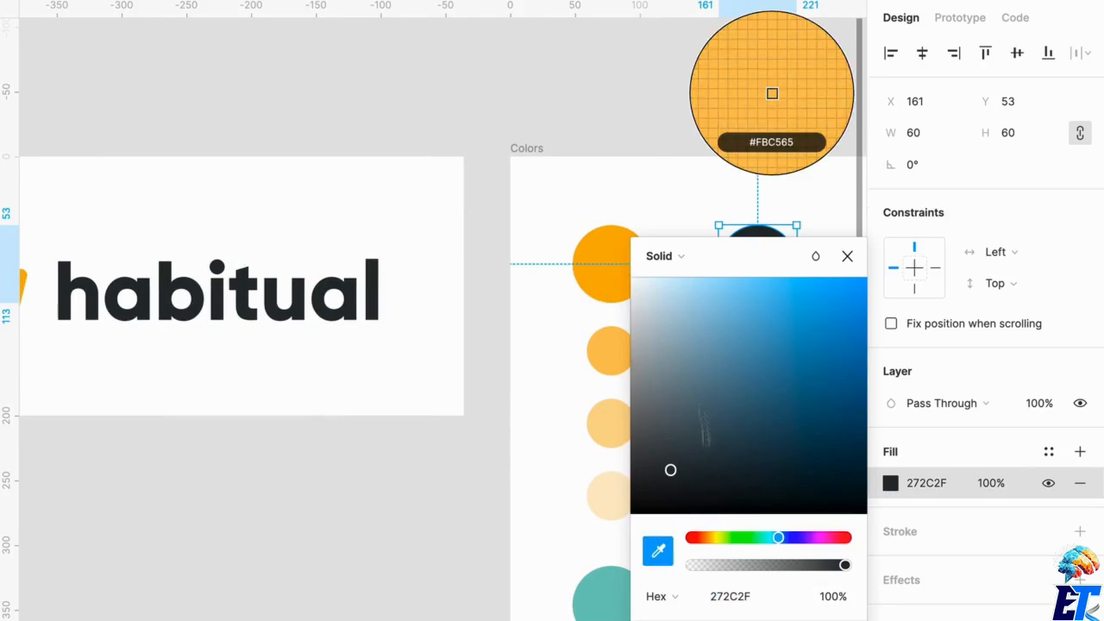
left_click(623, 293)
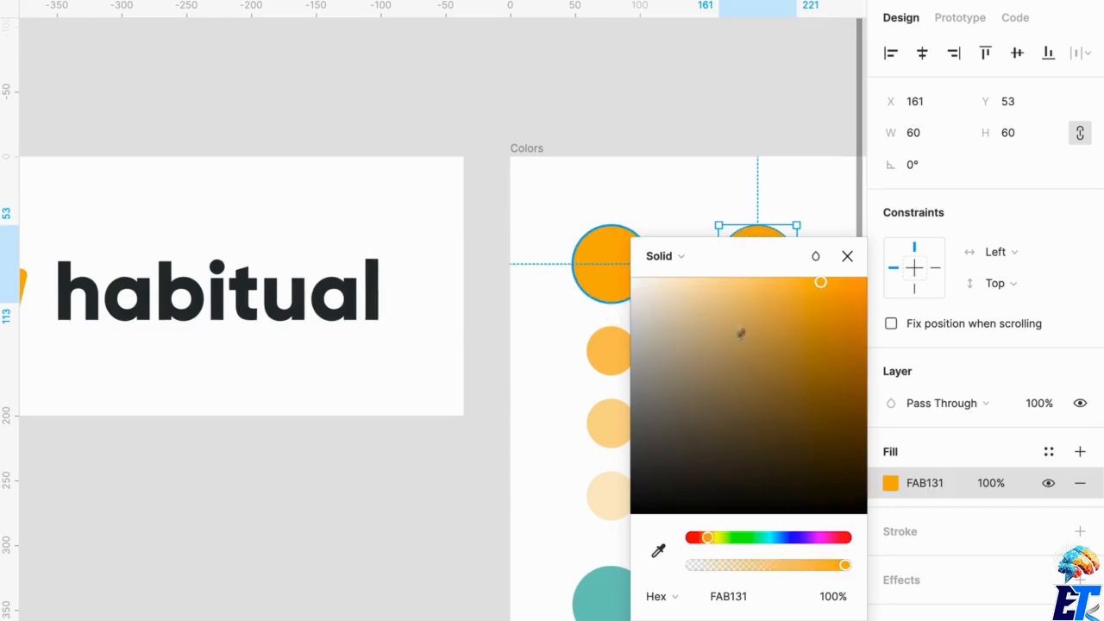
Step: Darken the second column's large circle to the warm near-black 36332D and deselect it
left_click_drag(819, 283, 664, 474)
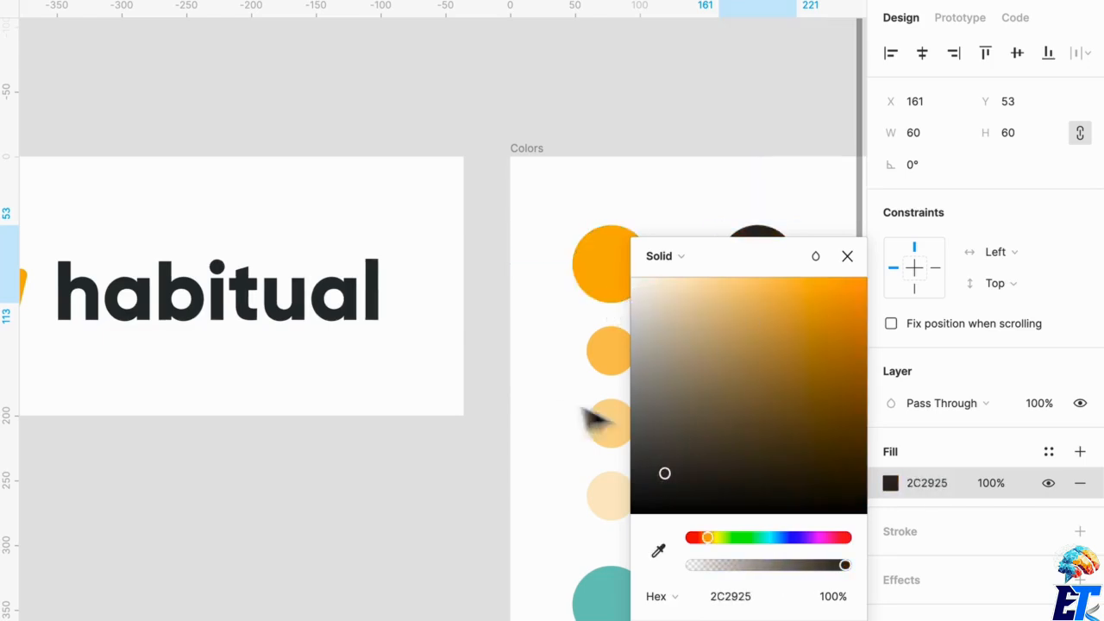
scroll(570, 414, "right", 3)
scroll(469, 279, "up", 5)
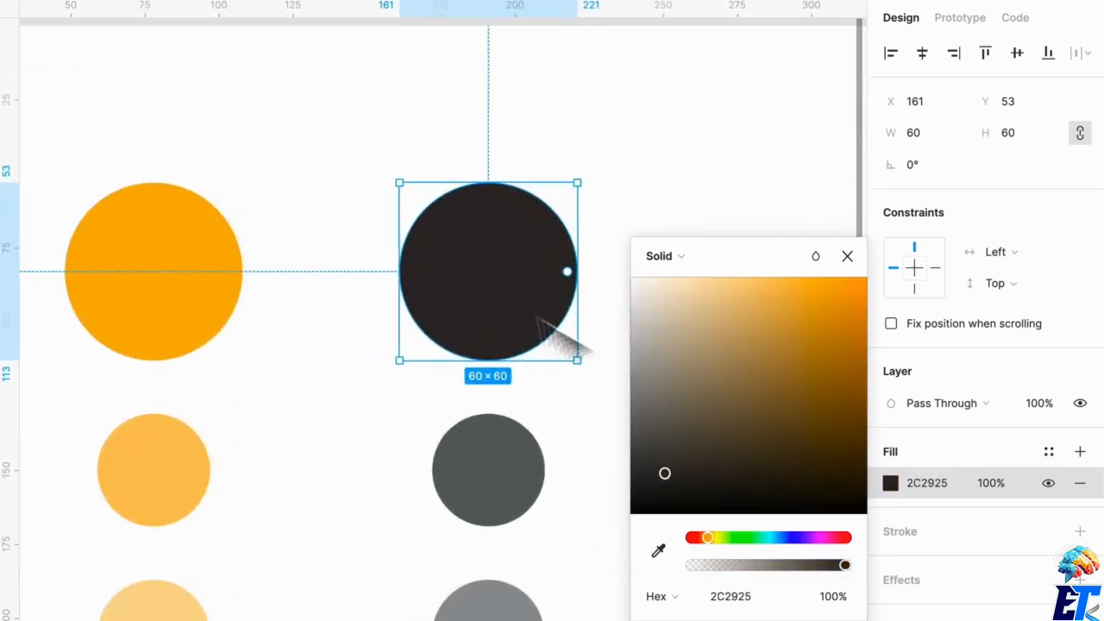
left_click_drag(665, 475, 673, 471)
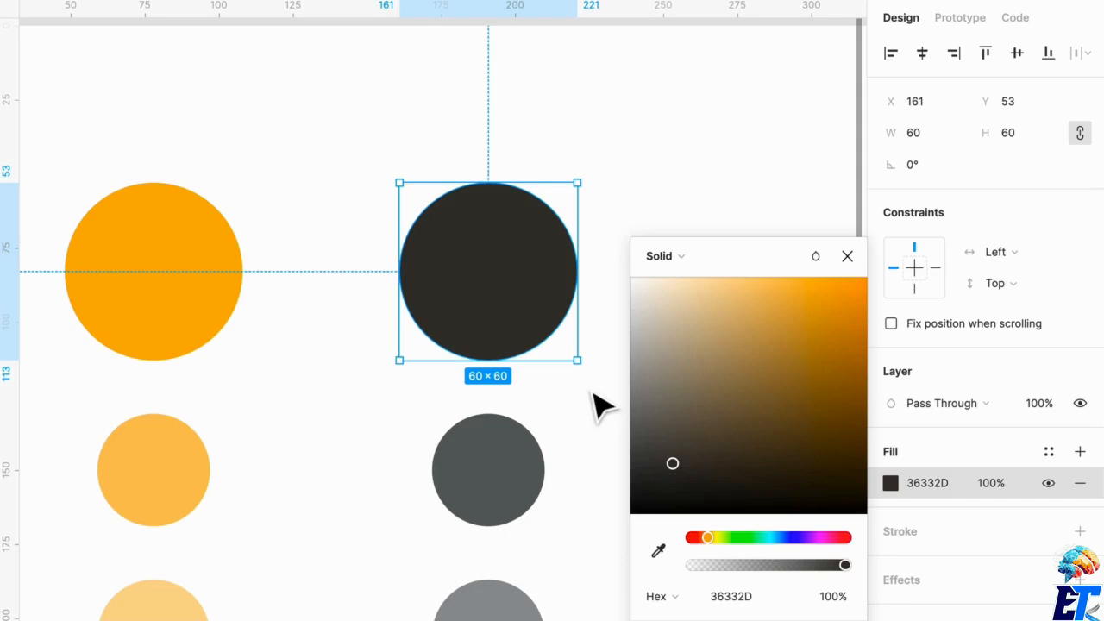
left_click(575, 468)
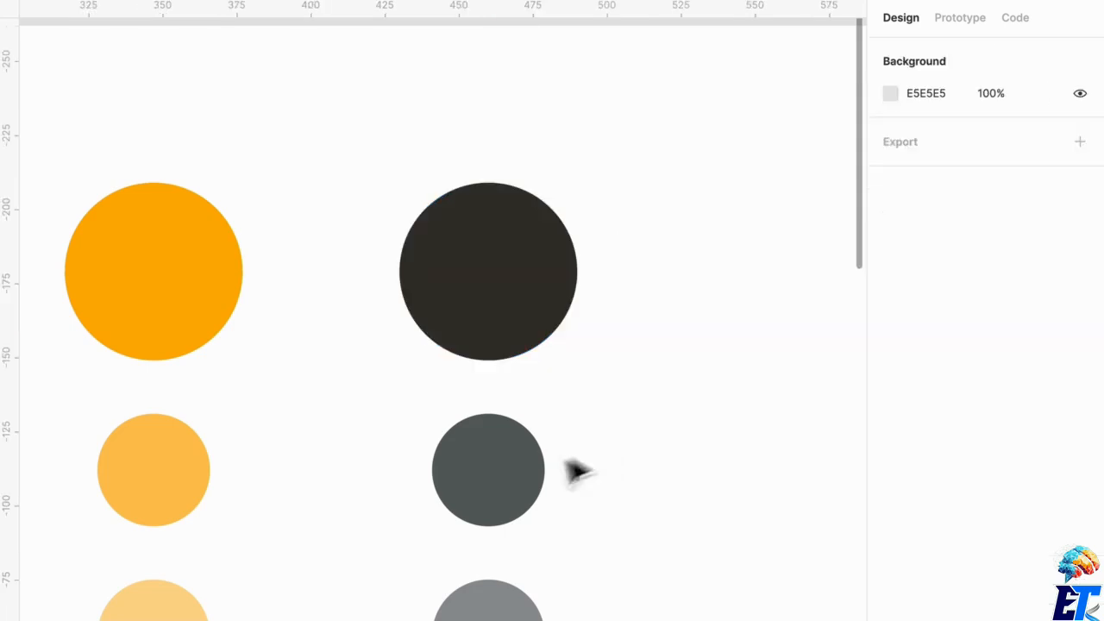
Step: Sample the large warm-dark circle's color onto the three small circles beneath it
left_click(535, 493)
scroll(528, 515, "down", 3)
left_click(528, 515, "shift")
left_click(530, 608, "shift")
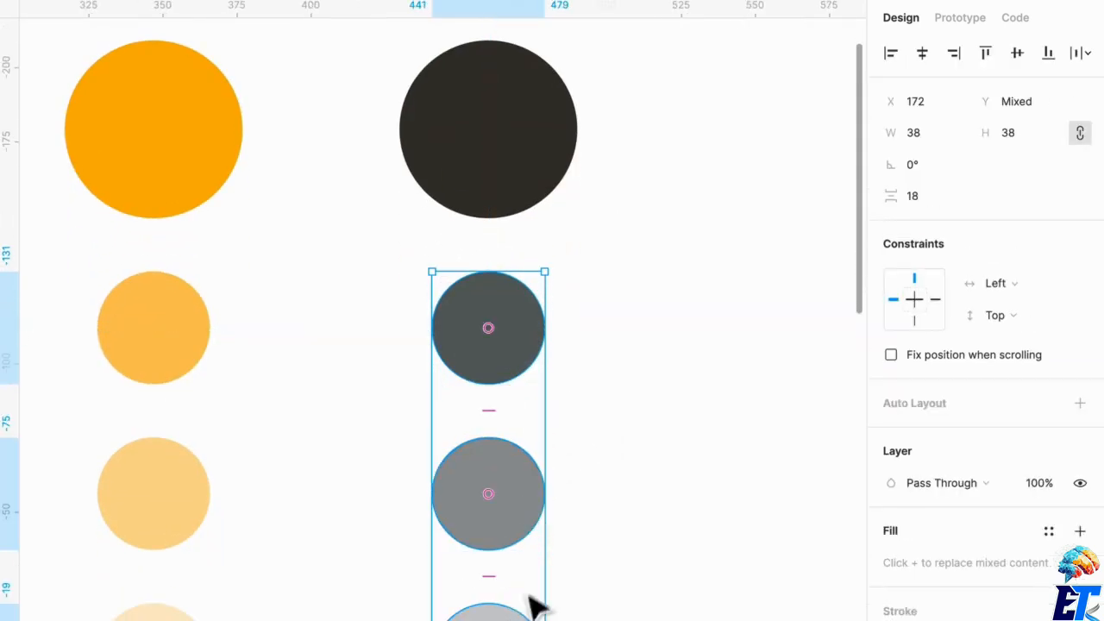
key("i")
left_click(532, 230)
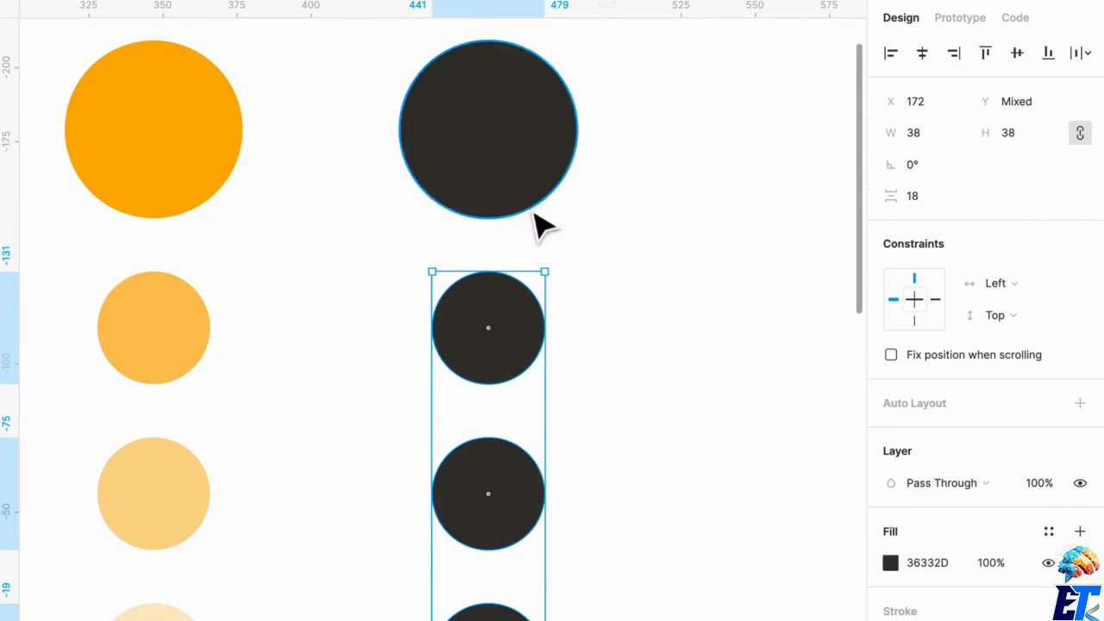
Step: Set the fill opacity of the first small warm-dark circle to 75% and of the second to 50%
left_click(529, 370)
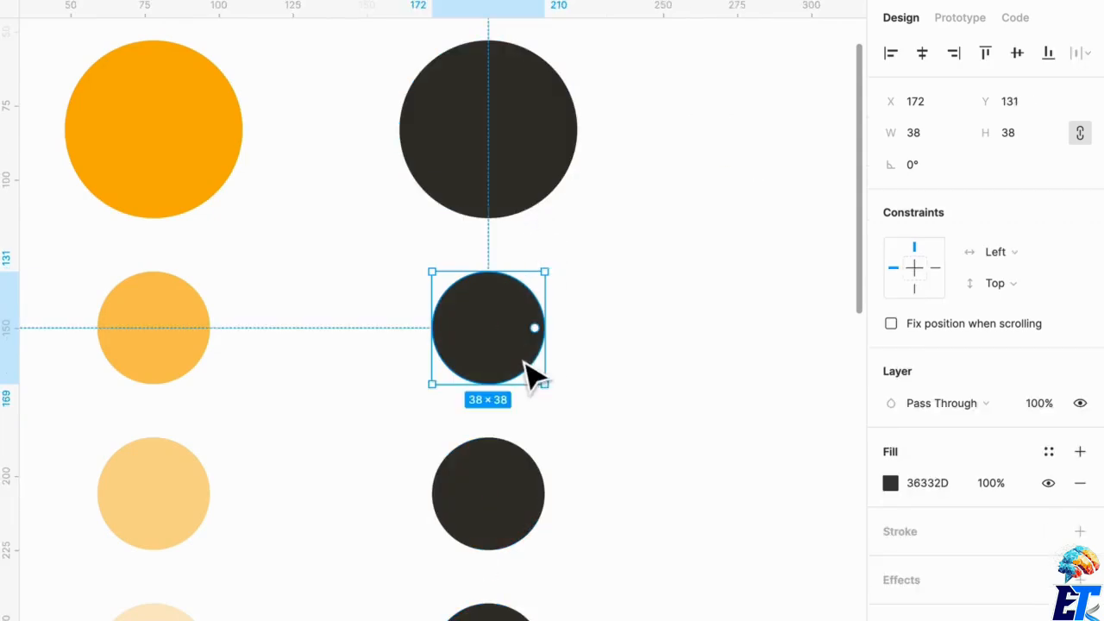
left_click(891, 485)
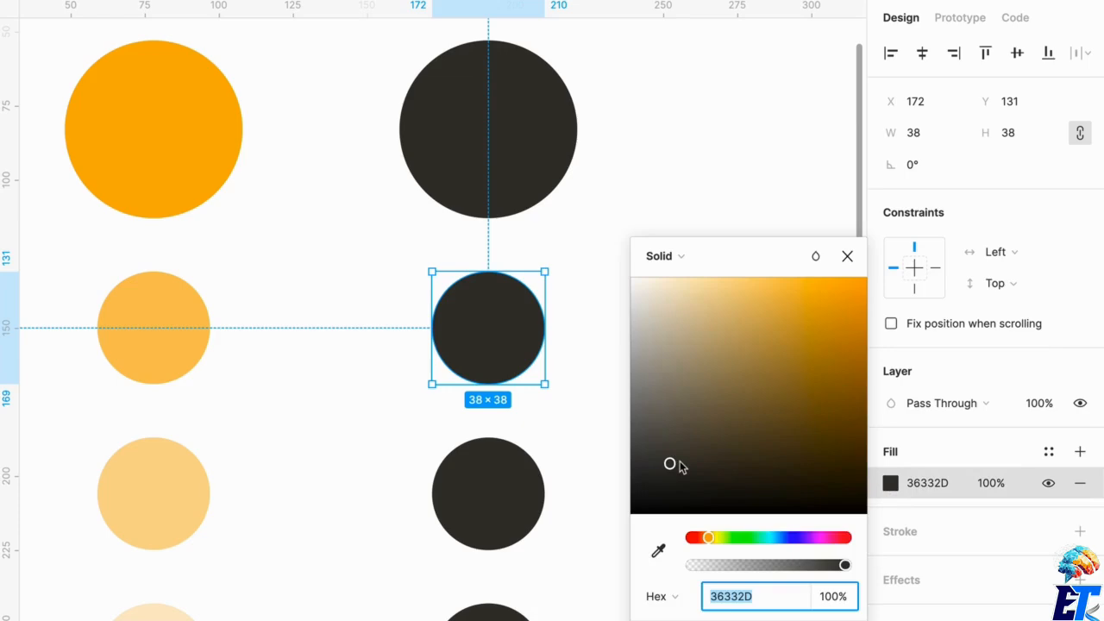
left_click(997, 485)
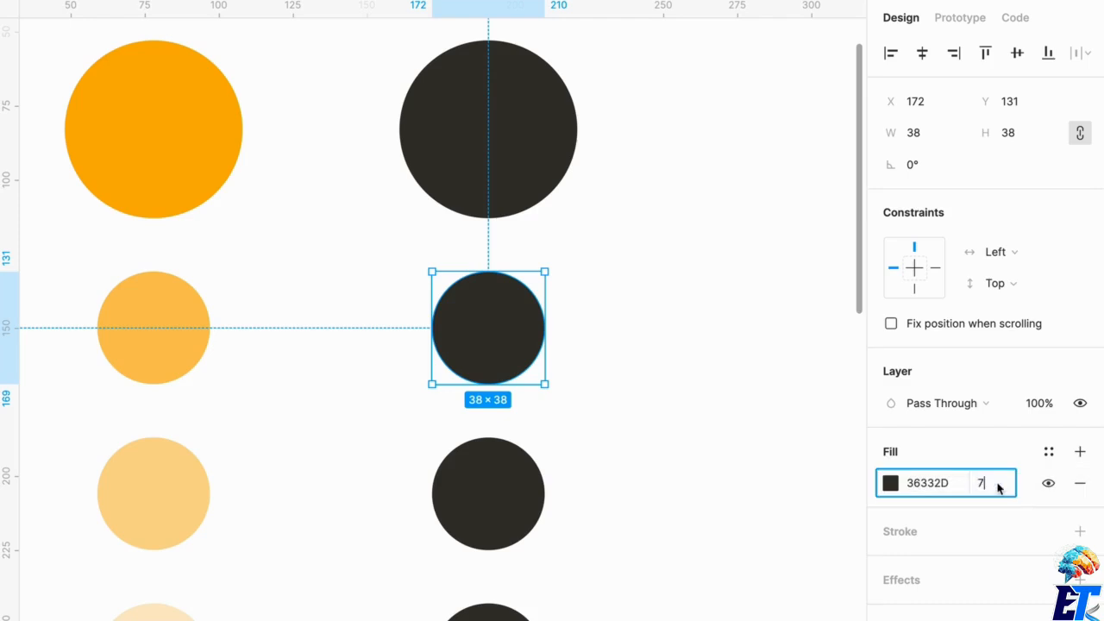
key("Return")
left_click(522, 518)
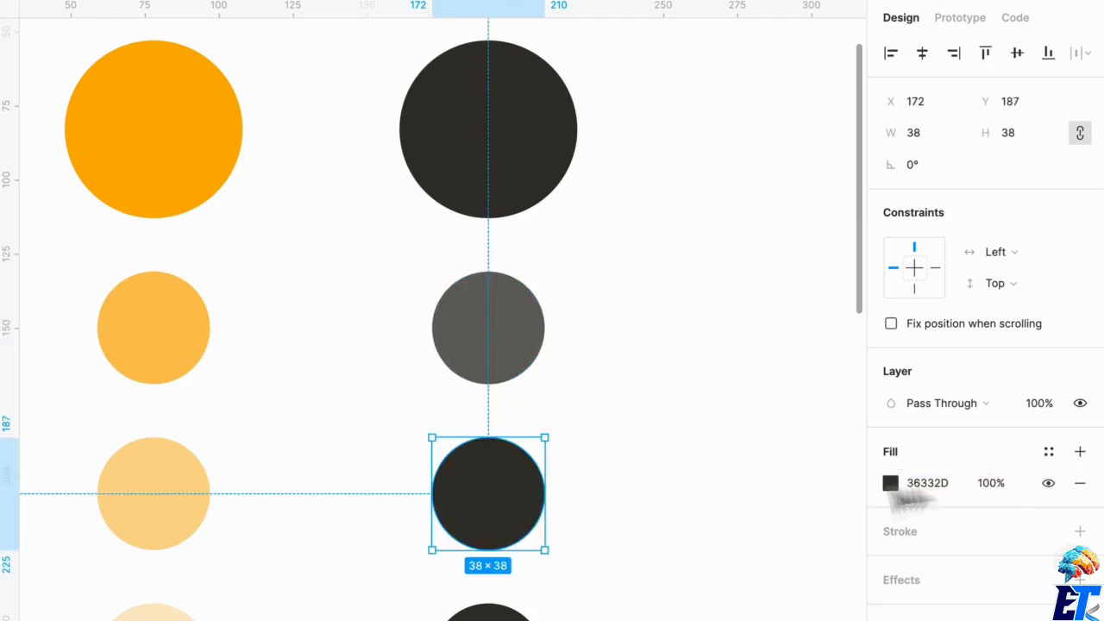
left_click(997, 485)
type("5")
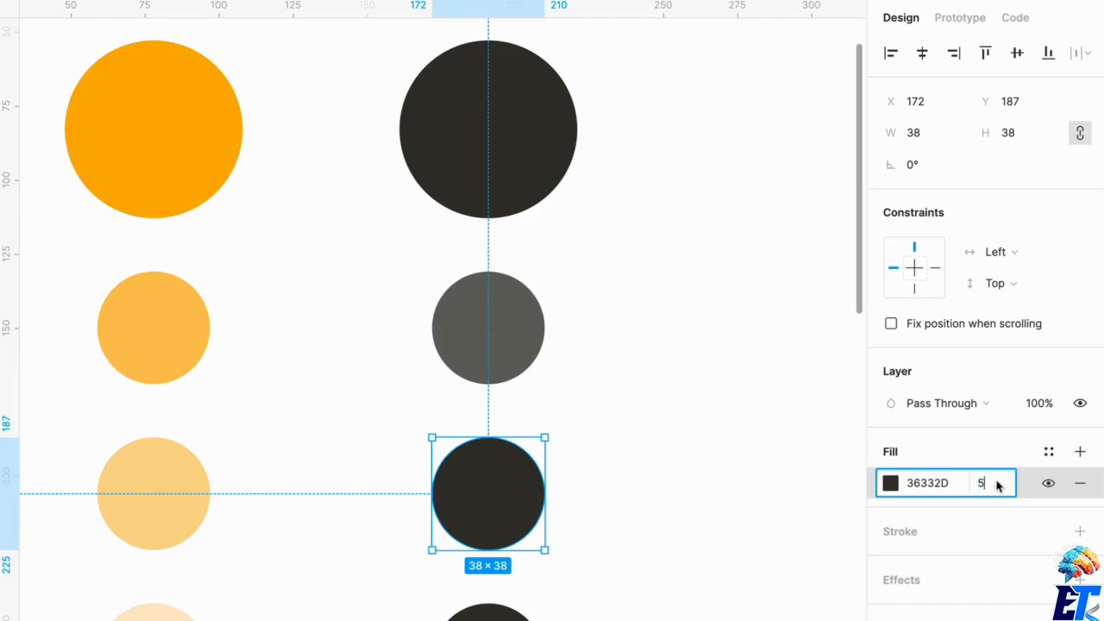
type("0")
key("Return")
Step: Set the fill opacity of the third small warm-dark circle to 25%
left_click(518, 615)
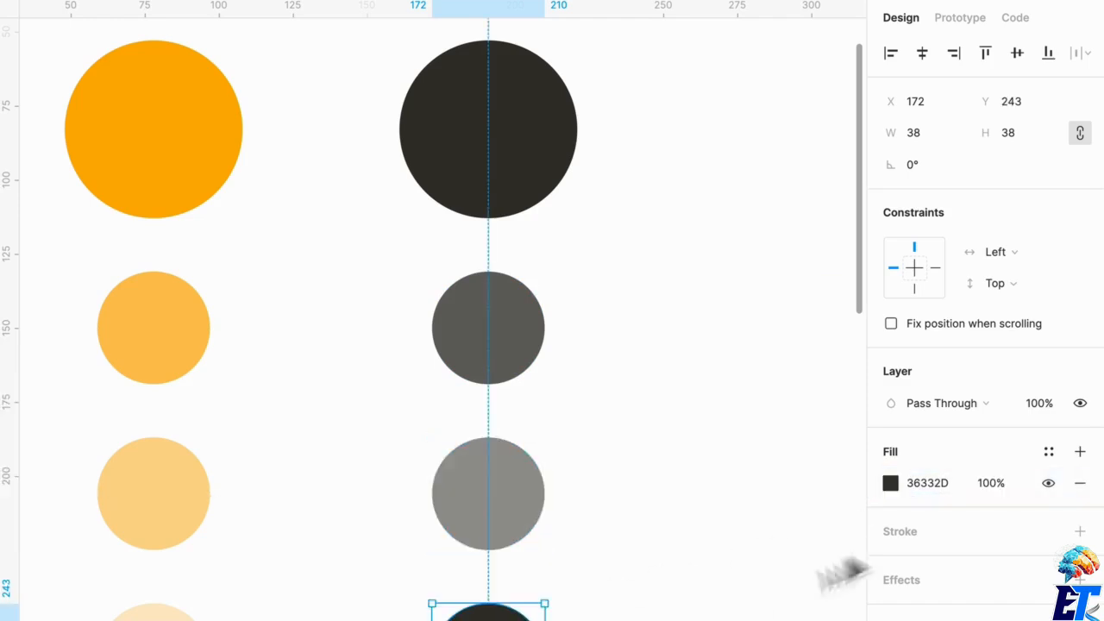
left_click(983, 473)
type("25")
key("Return")
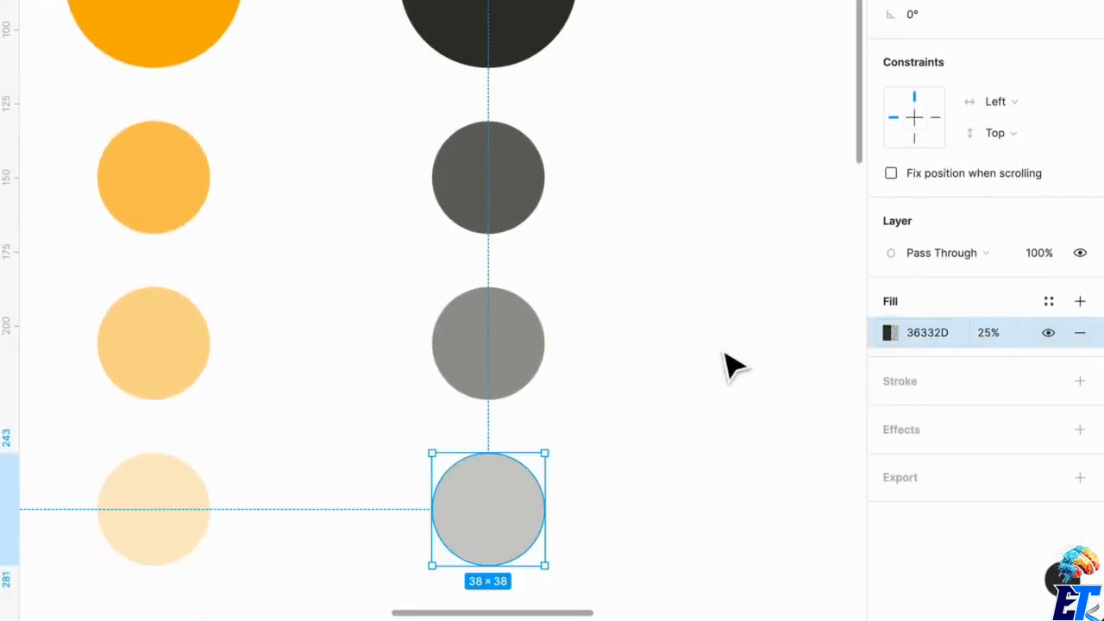
Step: Move the teal and red swatch columns down about 155 px and deselect them
scroll(725, 352, "down", 3)
scroll(725, 352, "down", 5)
left_click_drag(712, 529, 572, 493)
left_click(690, 298)
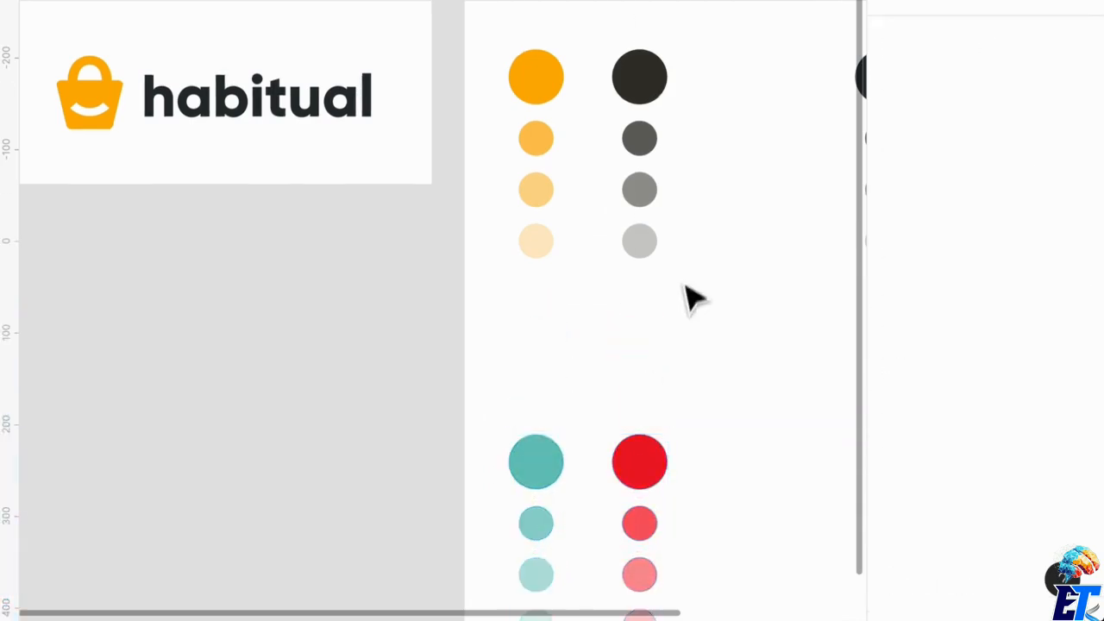
Step: Duplicate the 25% dark tint circle directly below itself, set the copy's fill opacity to 5% and deselect it
scroll(690, 297, "up", 3)
left_click_drag(633, 240, 636, 337)
left_click(996, 336)
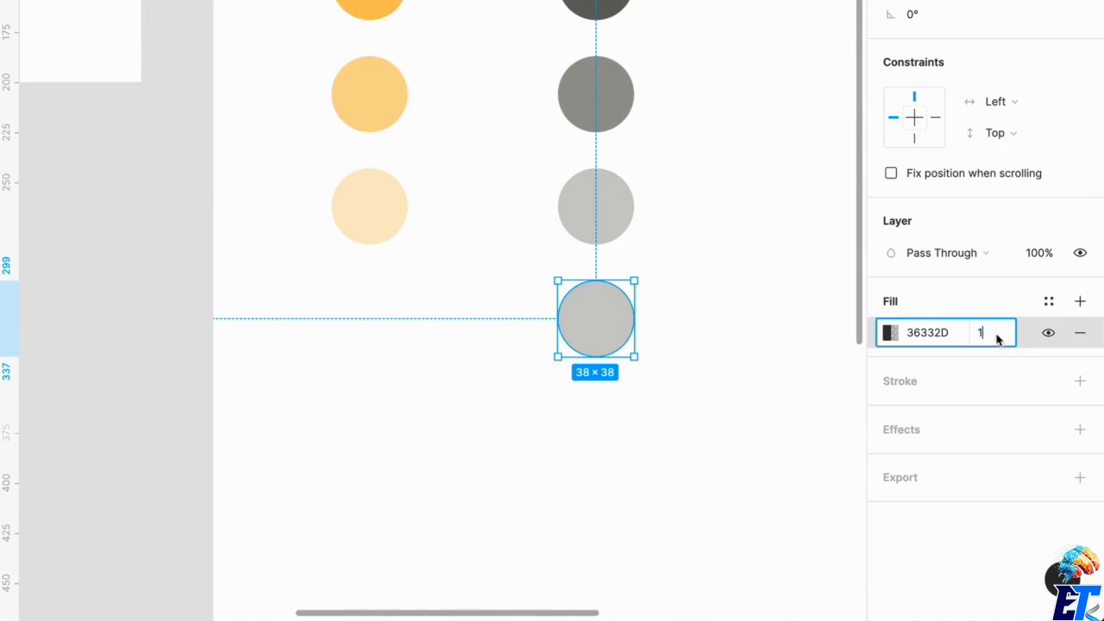
type("15")
key("Return")
type("5")
key("Return")
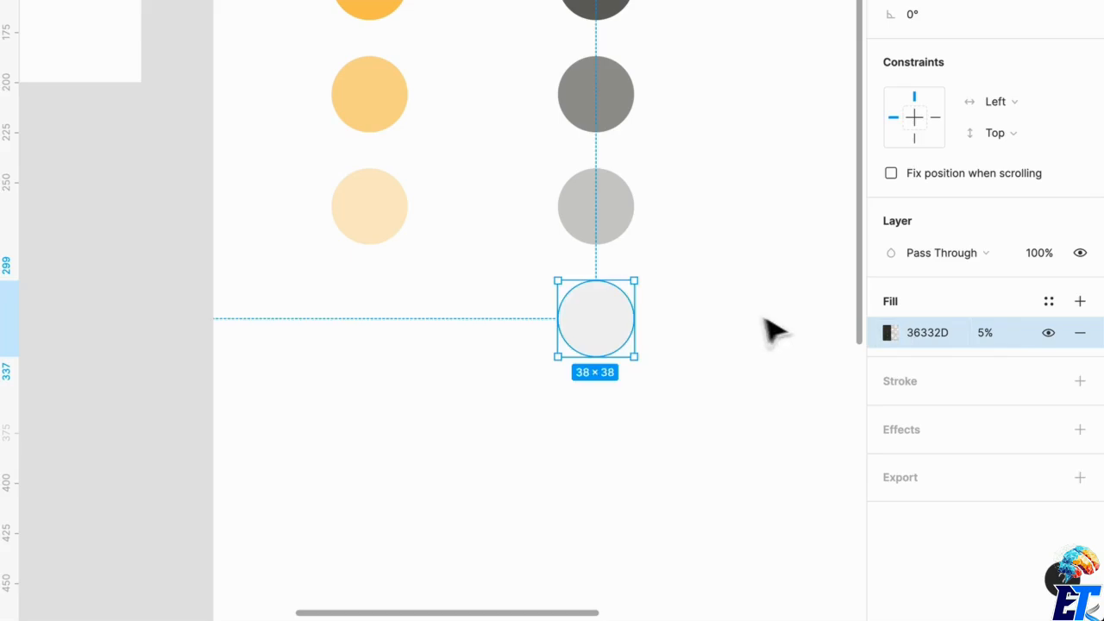
left_click(747, 324)
Step: Shift the fills of the 5% and 25% tint circles to lighter, warmer browns, about 665B46 and 554E3E
scroll(733, 325, "up", 2)
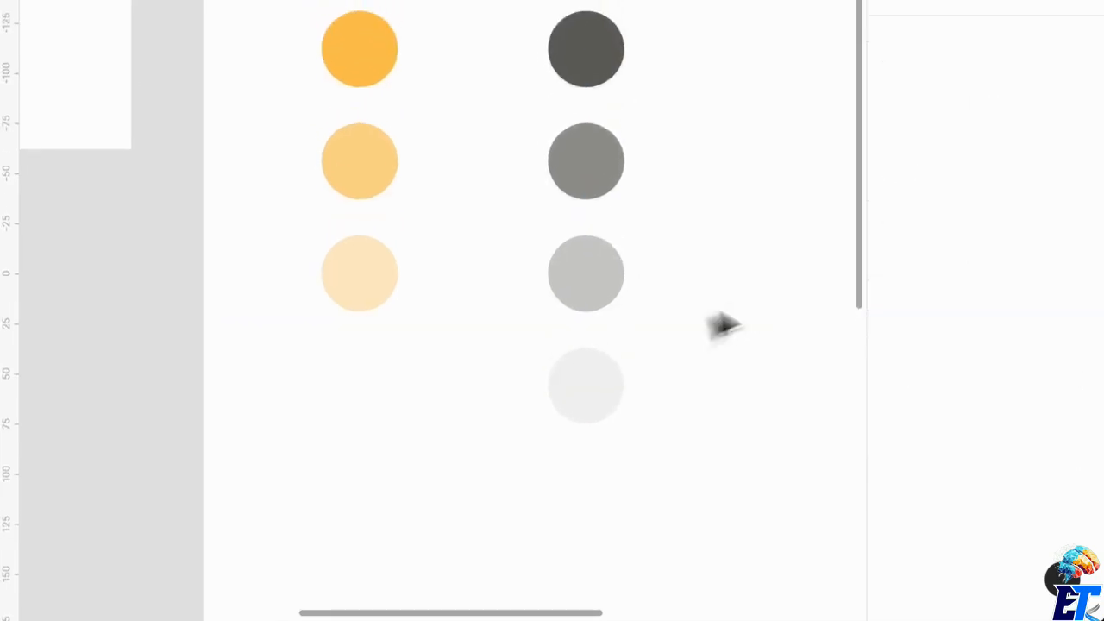
left_click(618, 388)
left_click(889, 334)
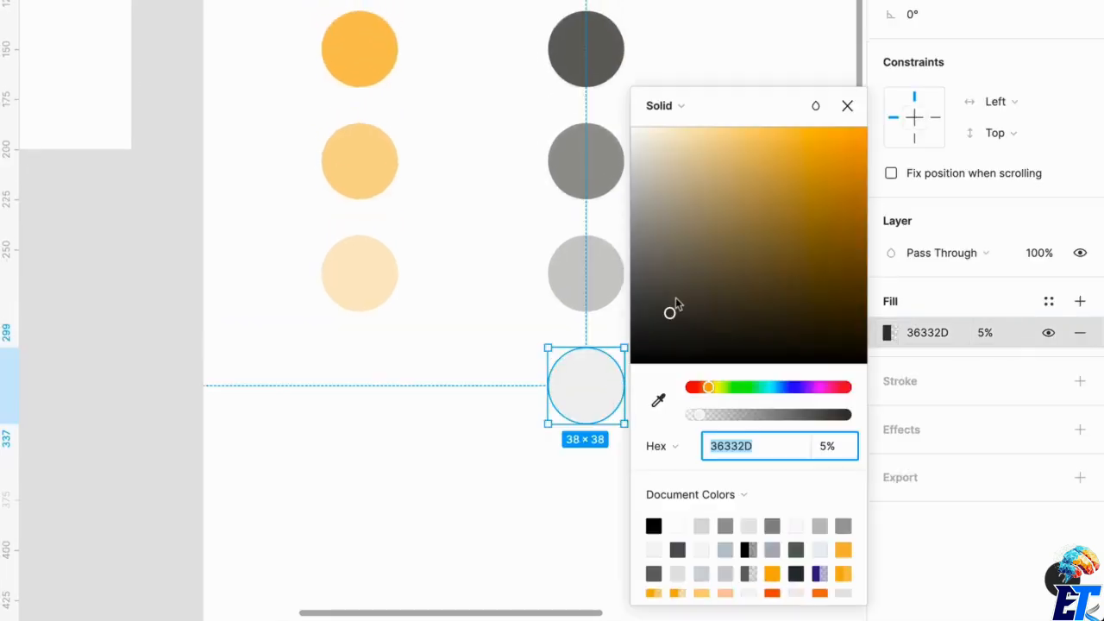
left_click_drag(675, 304, 700, 283)
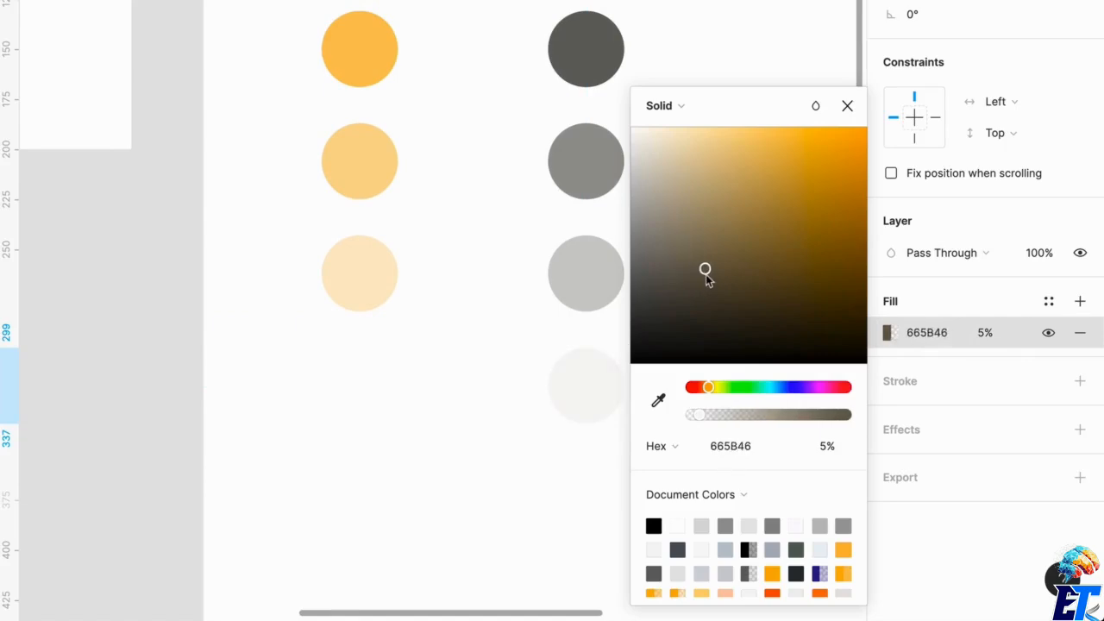
left_click(591, 287)
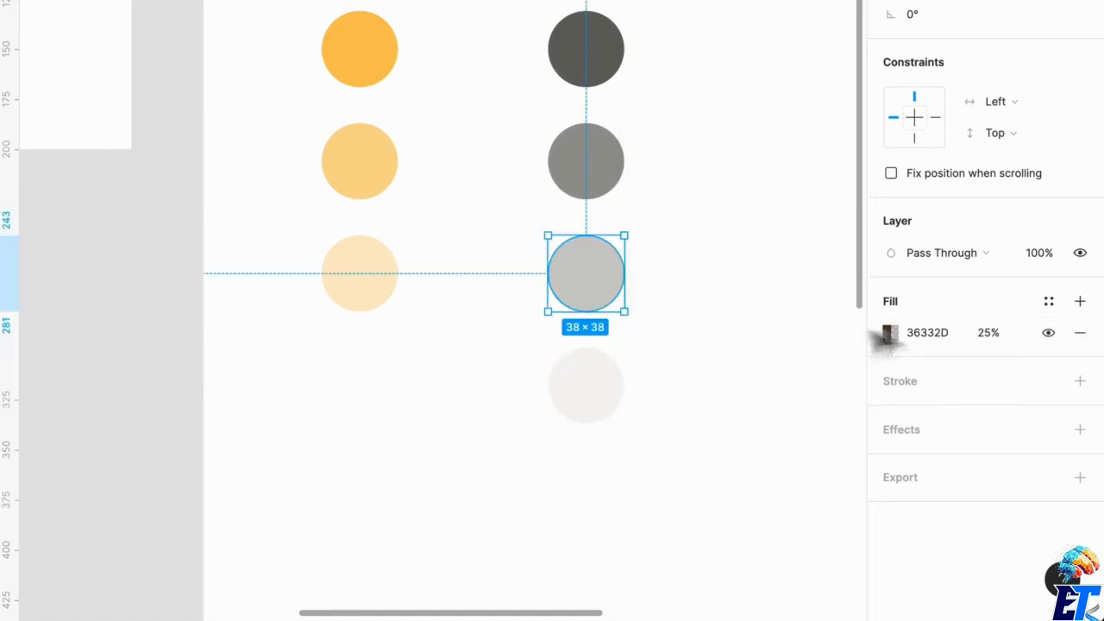
left_click(891, 333)
left_click_drag(671, 317, 691, 279)
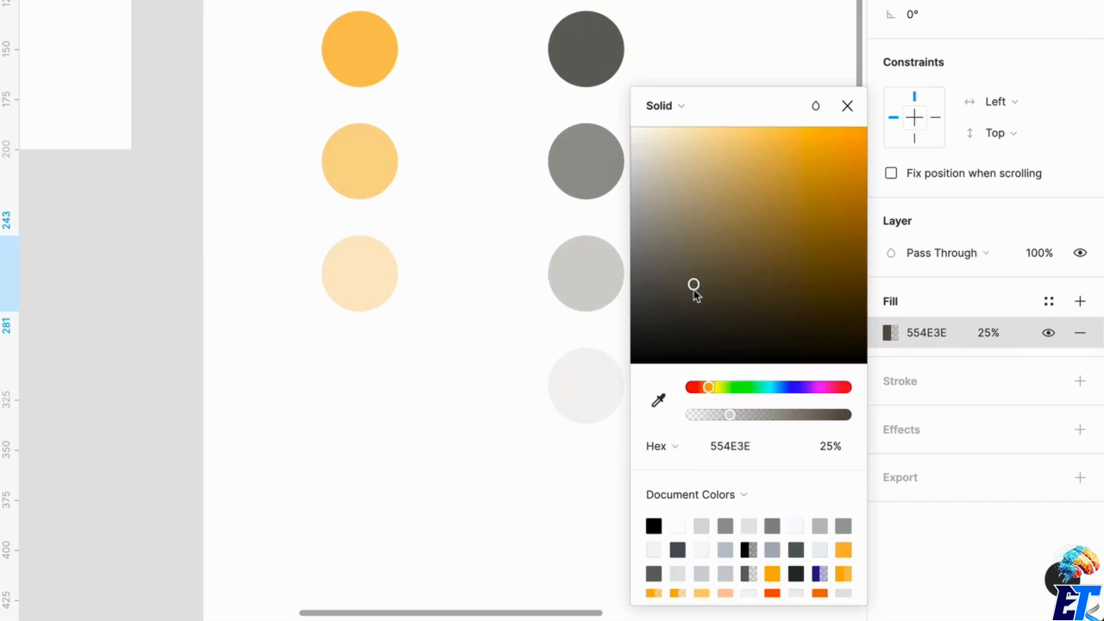
Step: Shift the 50% tint circle's fill to brown 3F3729 and the 75% one's to 423B2C, and deselect
left_click(609, 195)
left_click(890, 332)
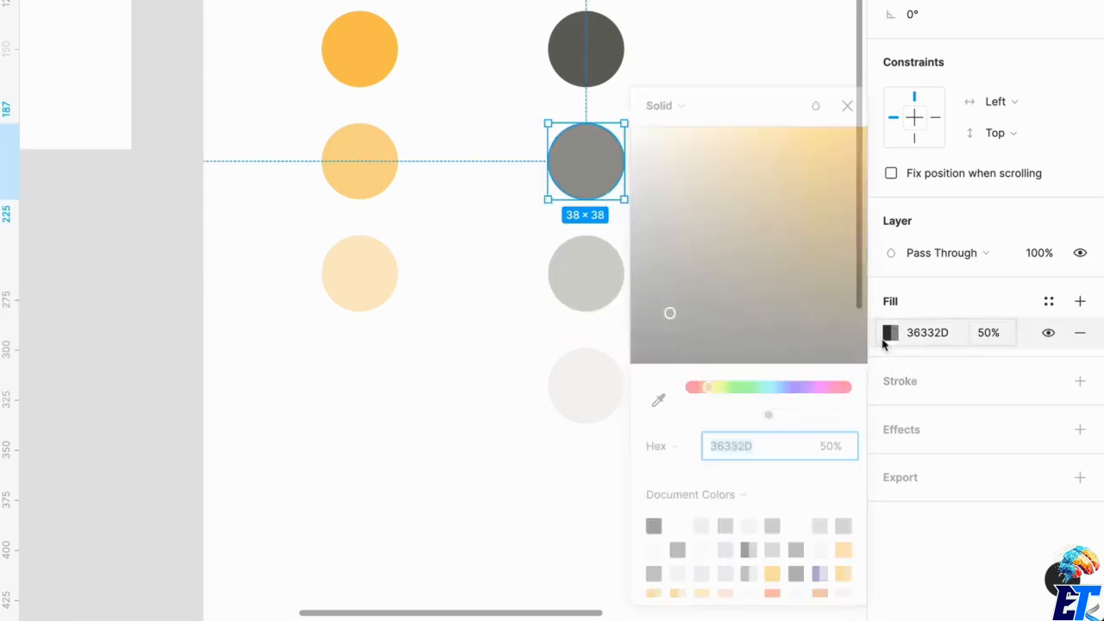
left_click_drag(672, 296, 725, 293)
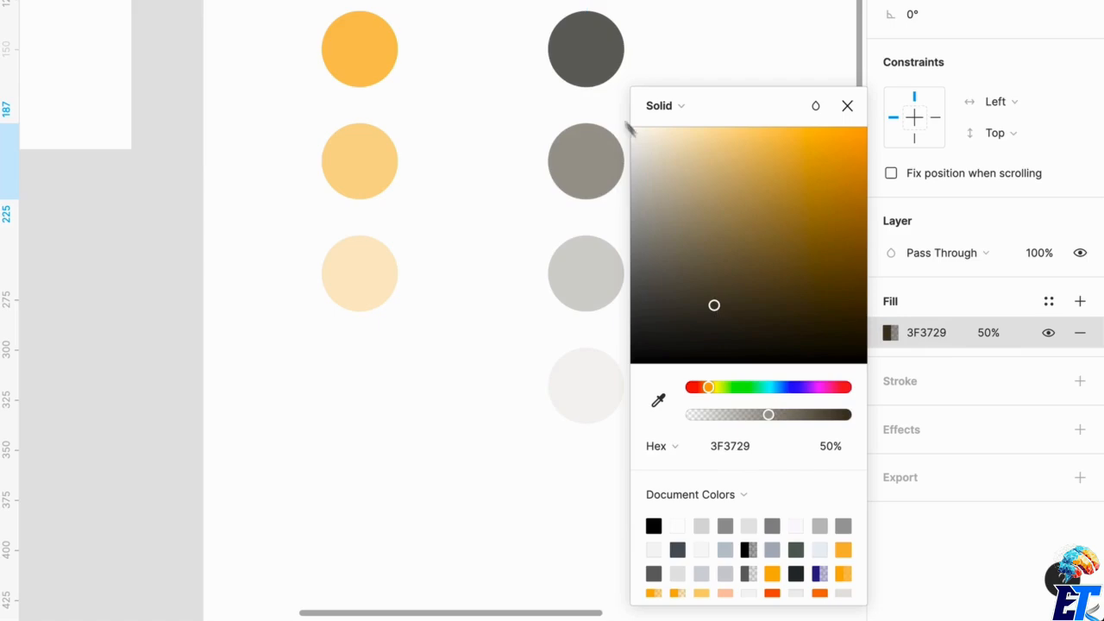
left_click(604, 79)
left_click(890, 333)
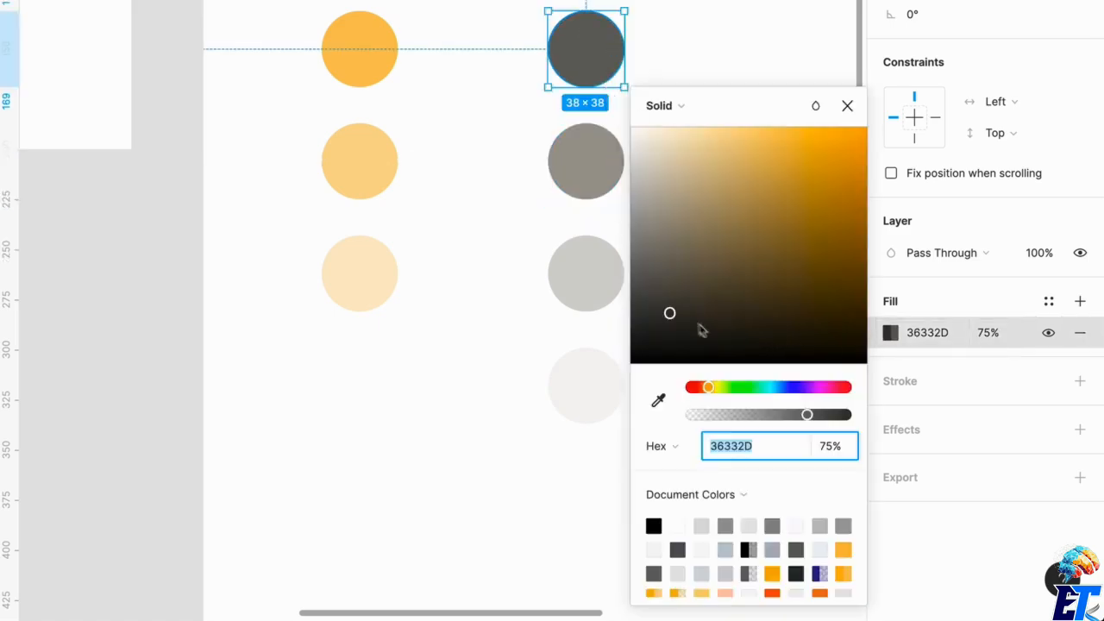
left_click_drag(687, 314, 711, 308)
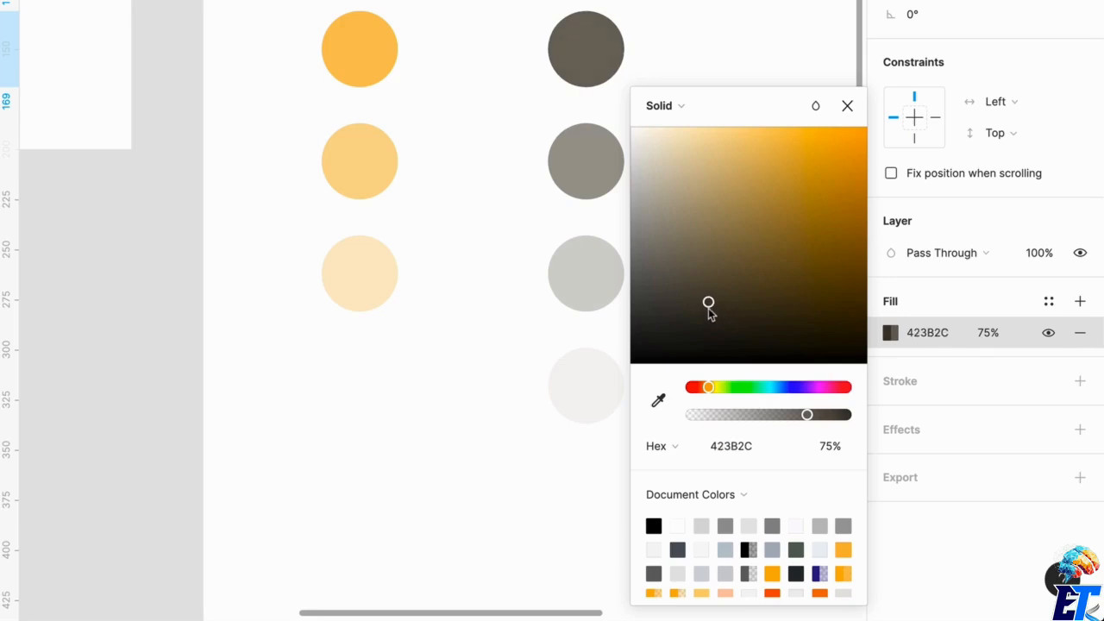
left_click(540, 379)
Step: Move the copied cool-dark column, large circle and three tints, about 150 px left, next to the warm-dark column
scroll(540, 379, "down", 5)
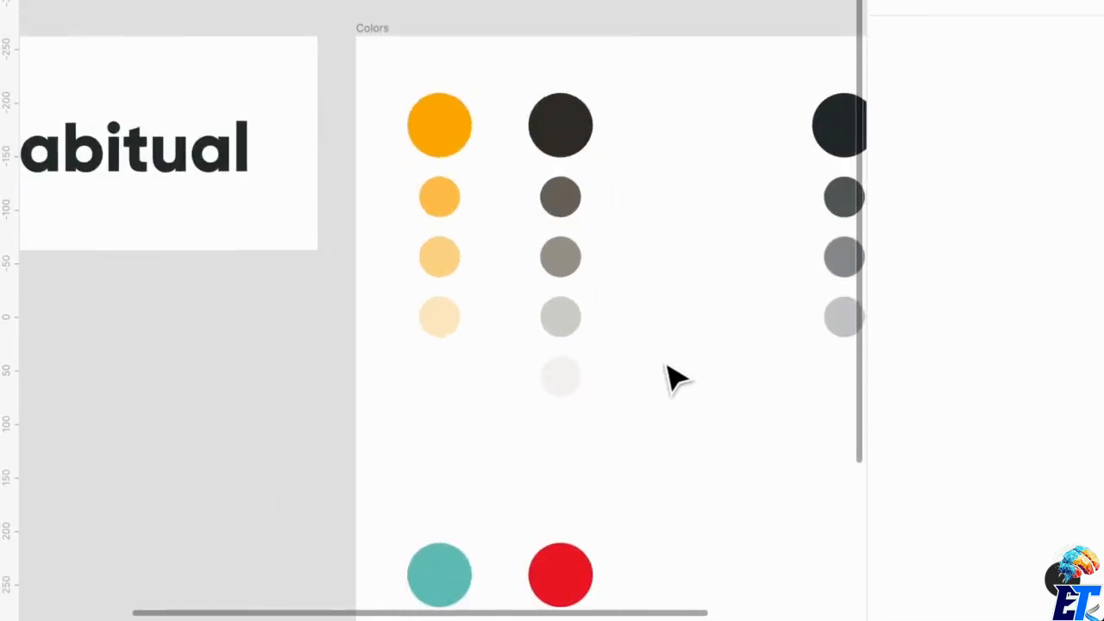
scroll(666, 365, "right", 2)
left_click(729, 149)
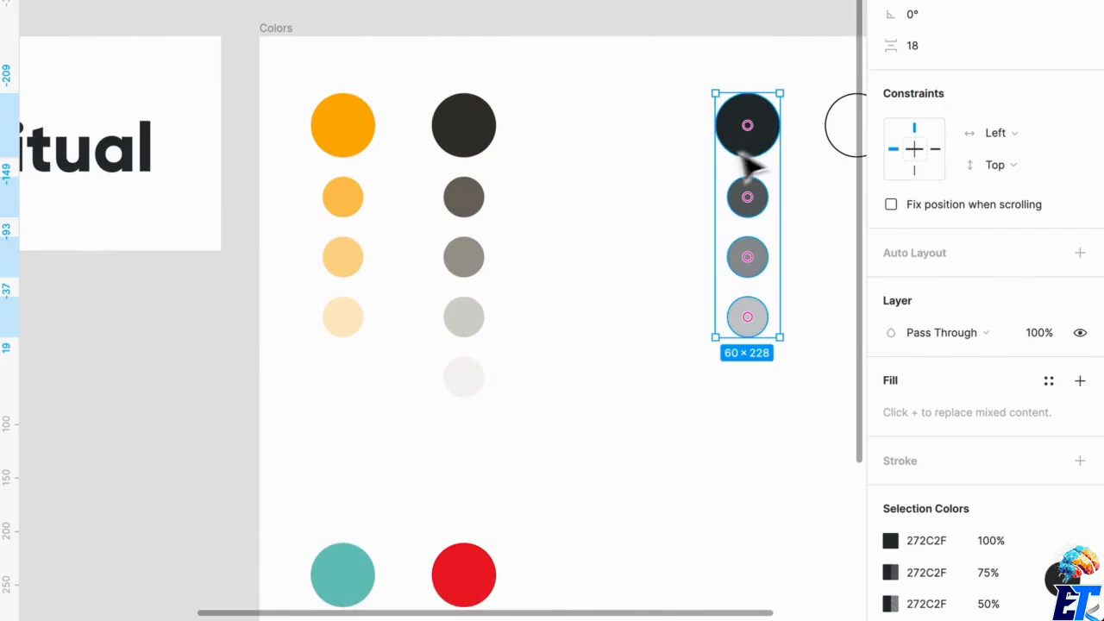
left_click_drag(749, 168, 599, 180)
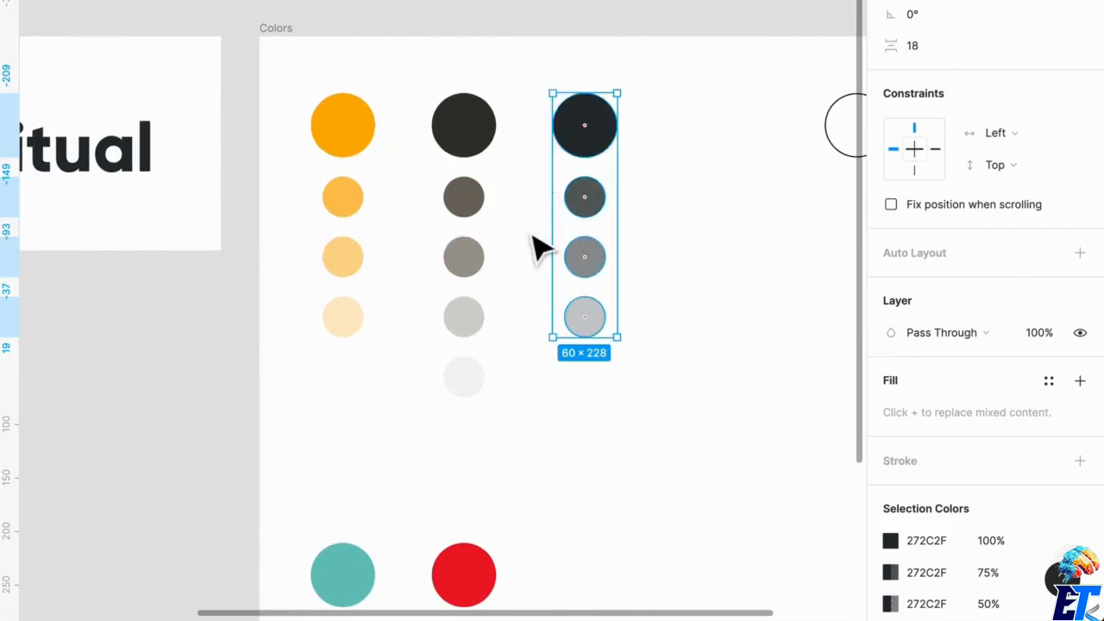
scroll(534, 247, "up", 5)
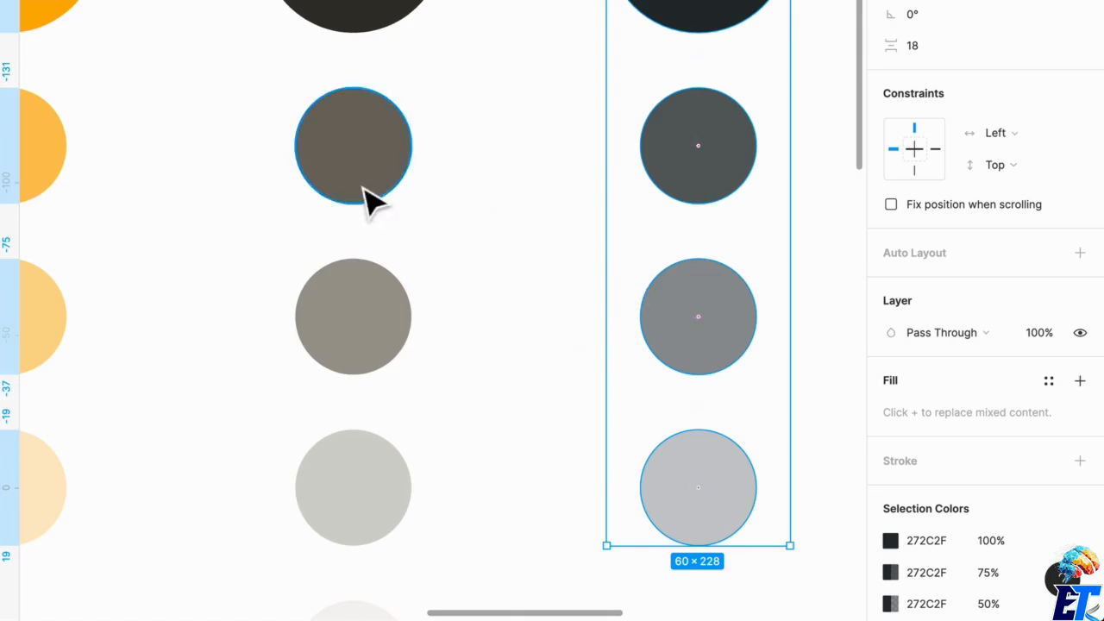
Step: Move the cool-dark column with its three tints right, next to the outlined white circle, and deselect it
scroll(427, 225, "down", 3)
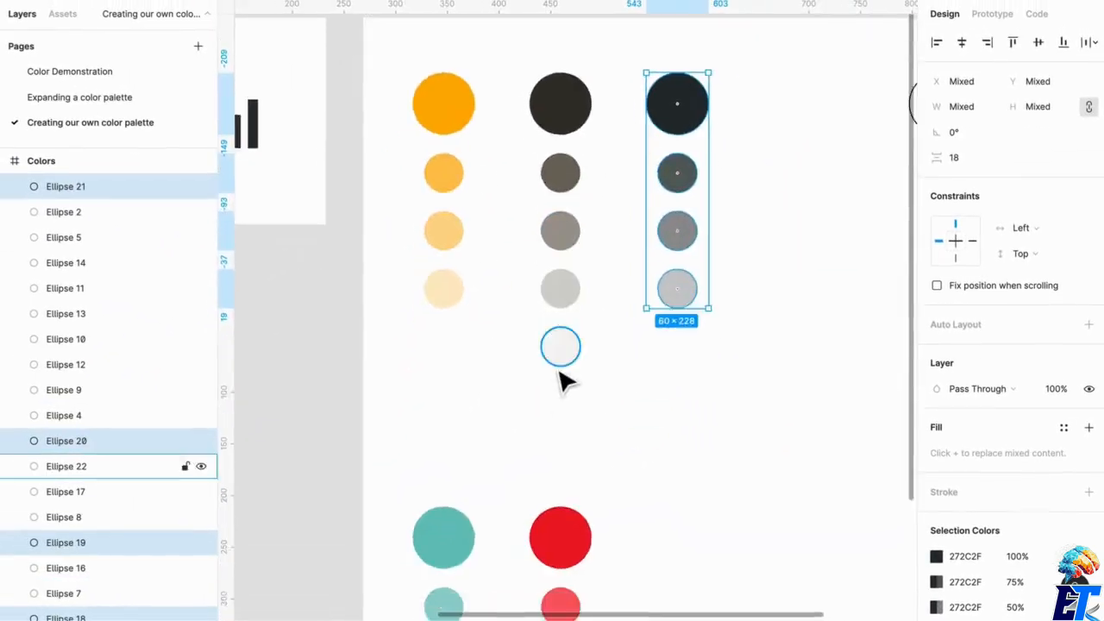
scroll(427, 328, "down", 4)
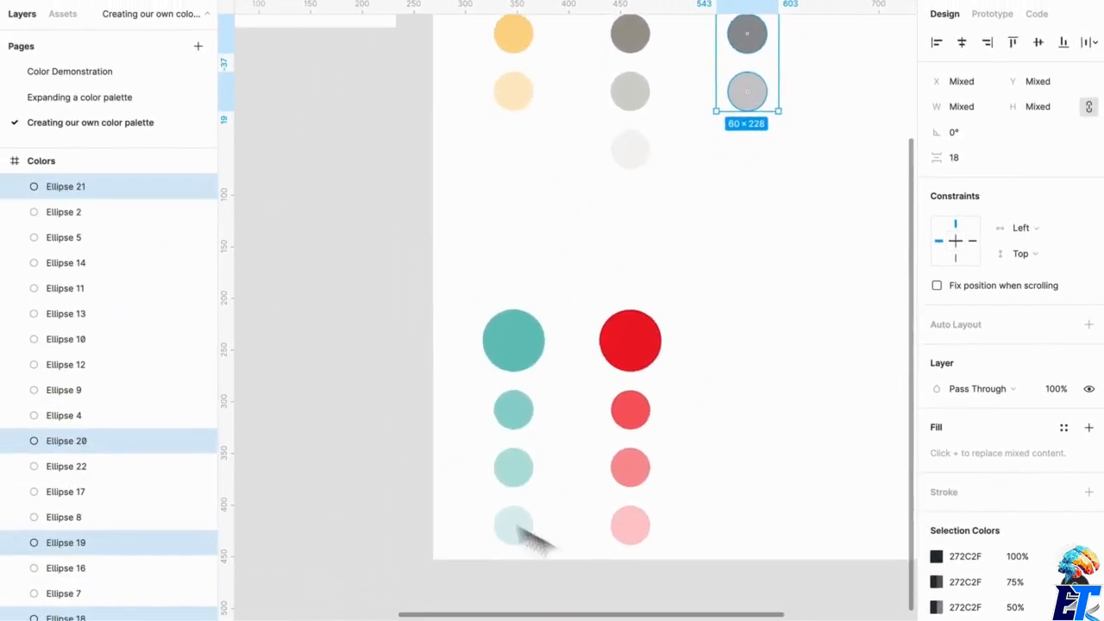
scroll(695, 222, "up", 5)
scroll(783, 303, "down", 1)
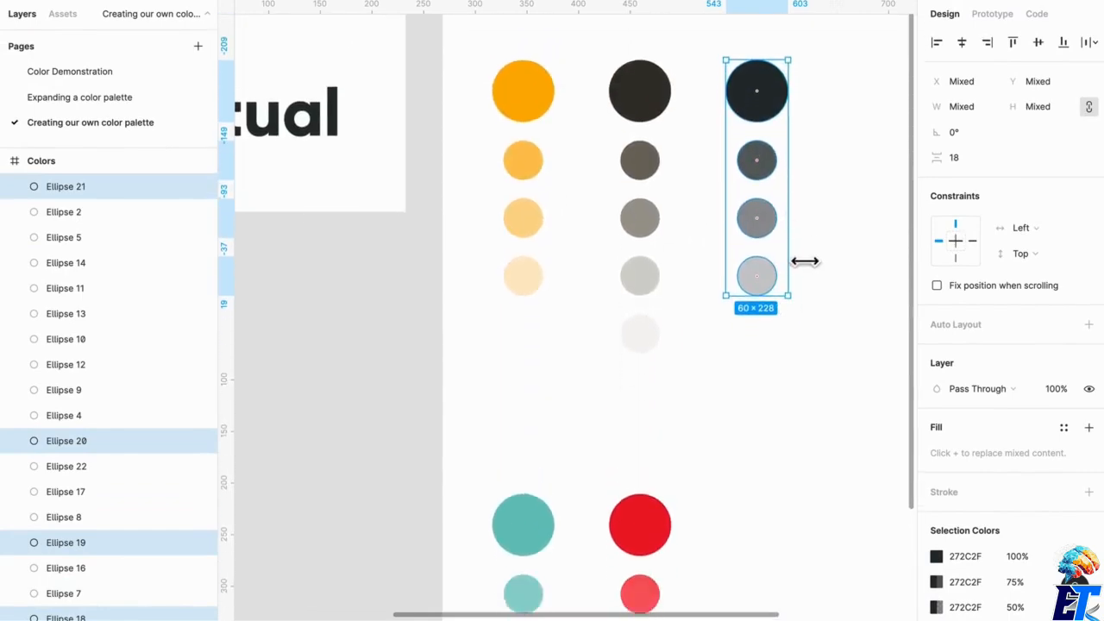
scroll(803, 259, "down", 2)
scroll(803, 262, "right", 5)
left_click_drag(616, 163, 735, 170)
left_click(647, 207)
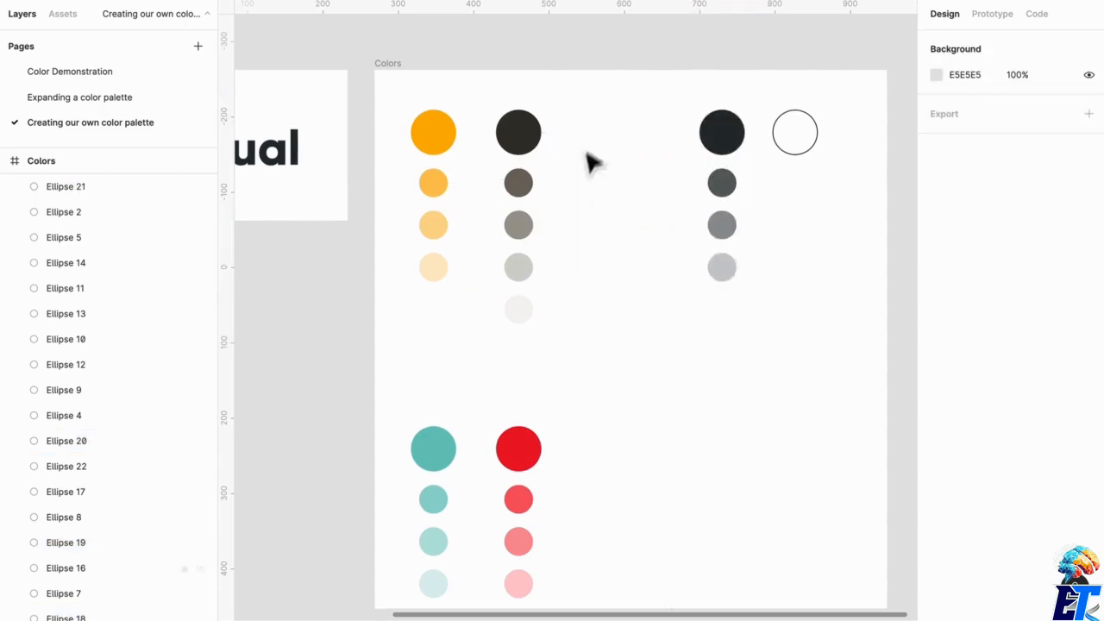
Step: Place copies of the large red and teal circles side by side to the right of the originals, in the same row
scroll(561, 211, "left", 2)
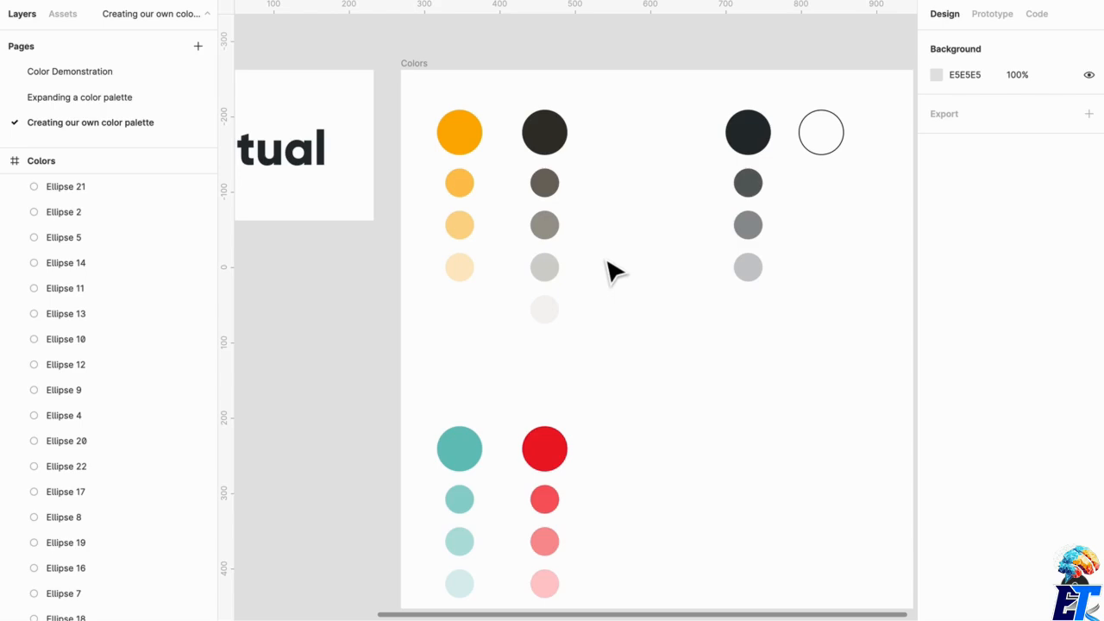
left_click_drag(562, 456, 727, 457, "alt")
left_click_drag(464, 457, 611, 458, "alt+shift")
key("super+z")
key("Escape")
left_click_drag(463, 448, 637, 449, "alt")
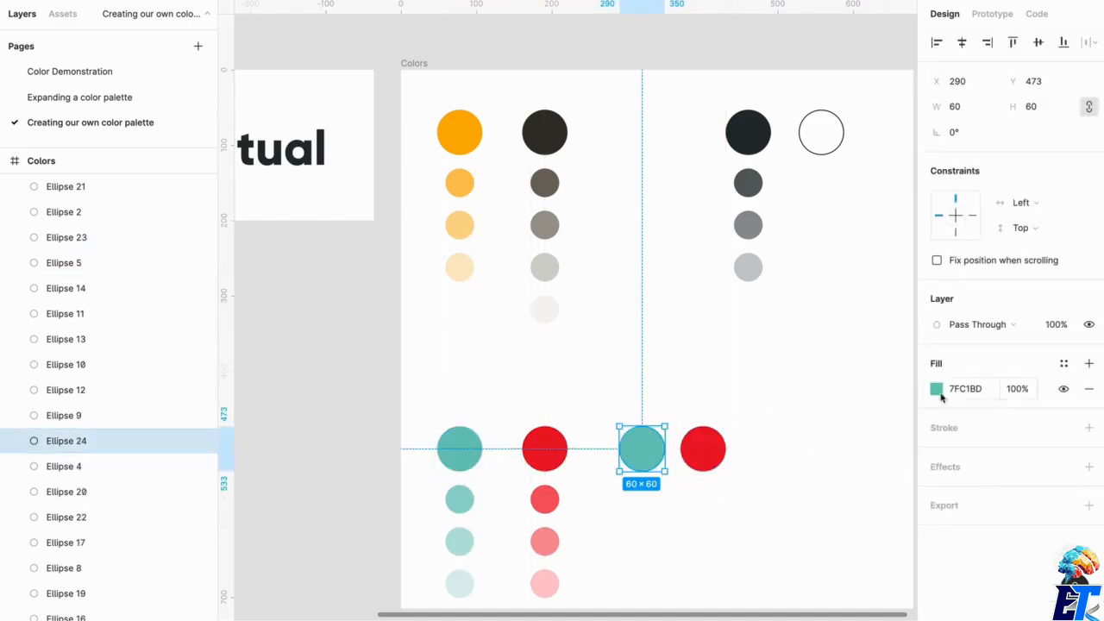
Step: Change the copied teal circle's fill to green 35A160
left_click(937, 394)
left_click(827, 436)
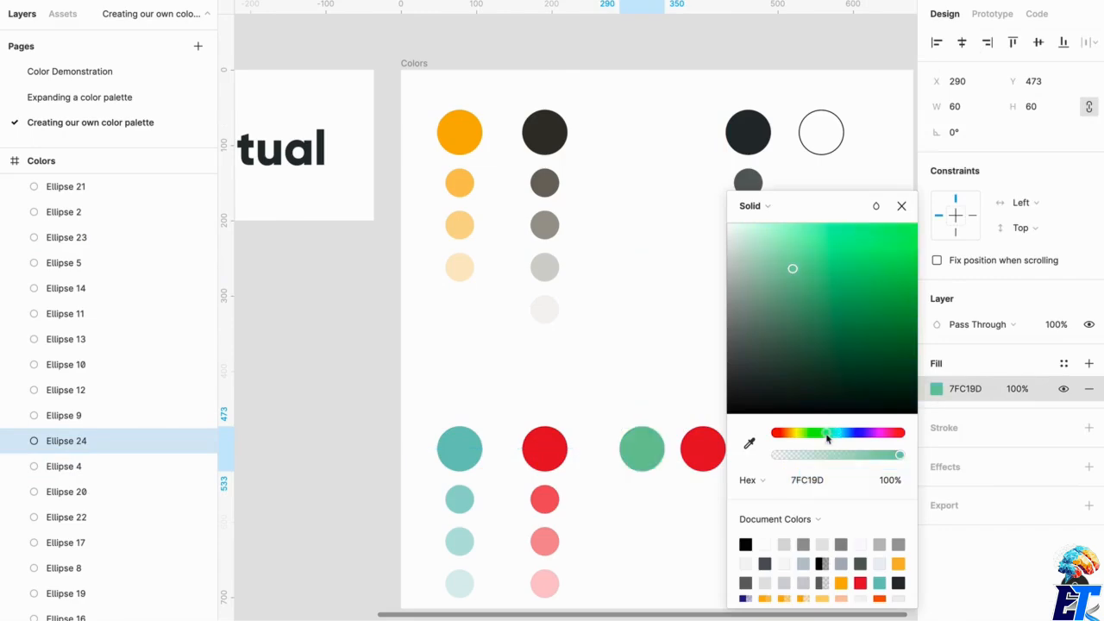
left_click_drag(813, 278, 854, 293)
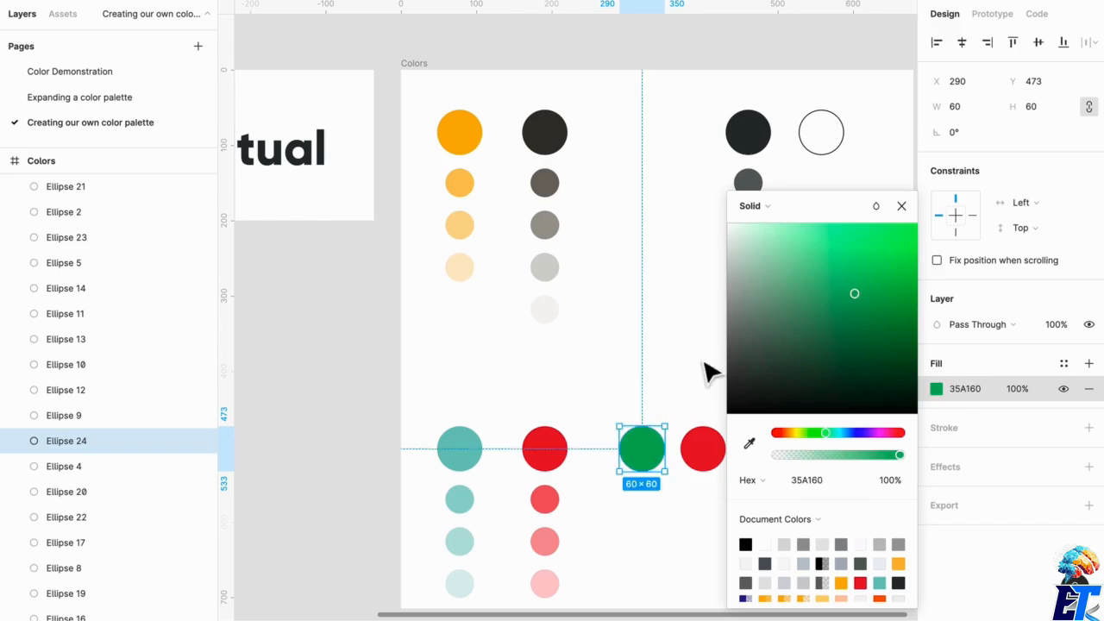
Step: Brighten the green circle's fill to about 26B05E and deselect it
scroll(707, 370, "up", 3)
scroll(708, 370, "down", 3)
scroll(708, 370, "right", 3)
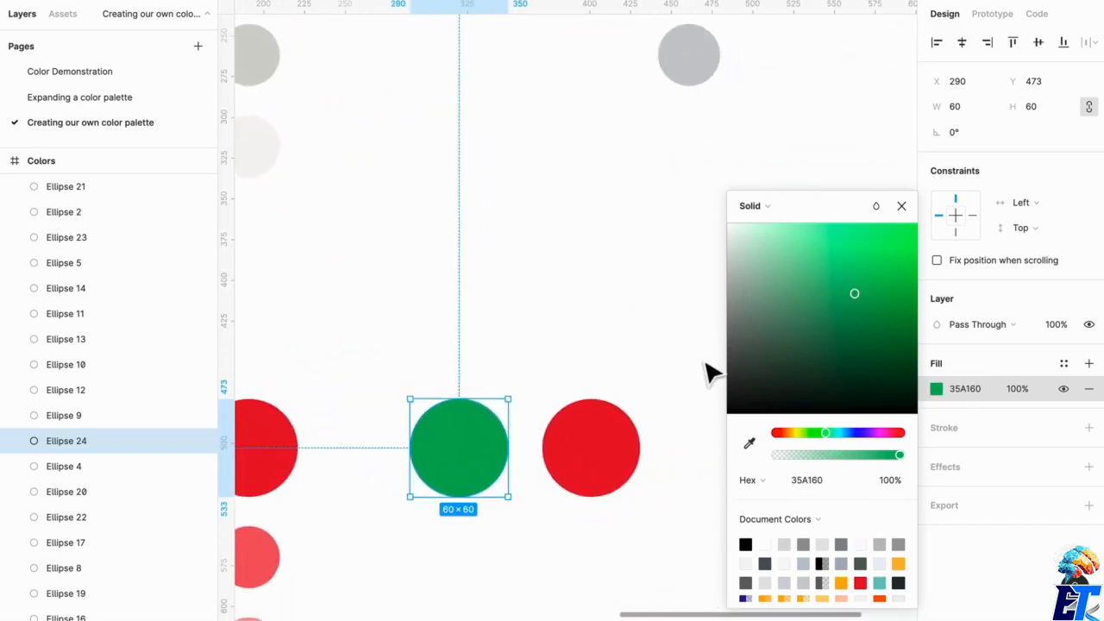
scroll(705, 314, "left", 3)
scroll(705, 313, "right", 2)
scroll(705, 313, "down", 3)
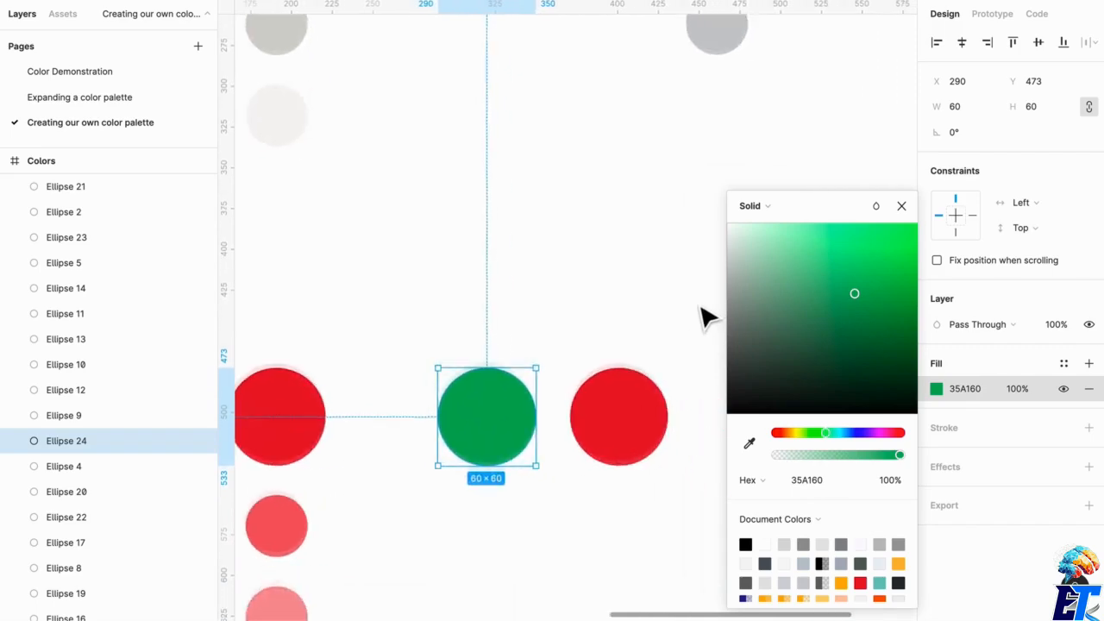
scroll(705, 320, "right", 2)
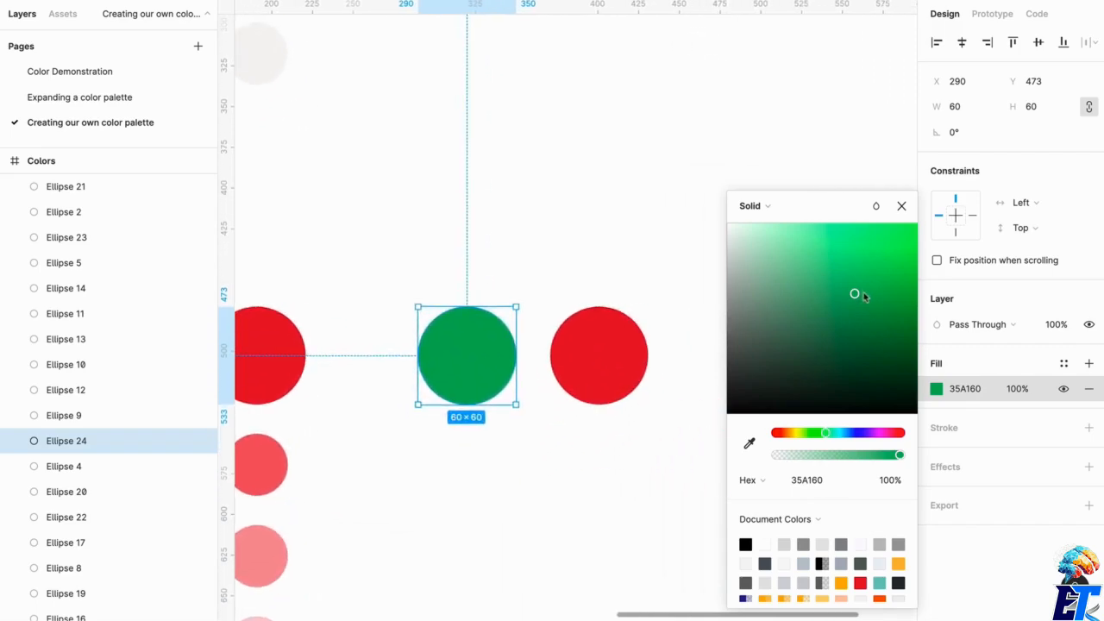
left_click_drag(866, 297, 875, 297)
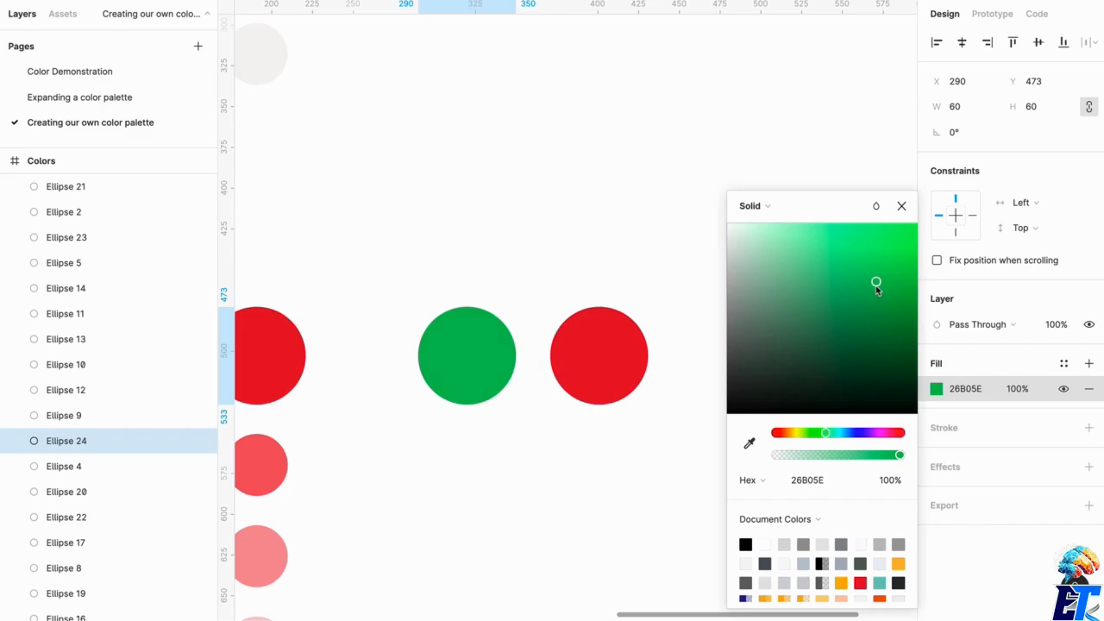
left_click(543, 286)
Step: Move the green circle and the copied red circle together about 200 px right, and deselect them
scroll(547, 286, "down", 5)
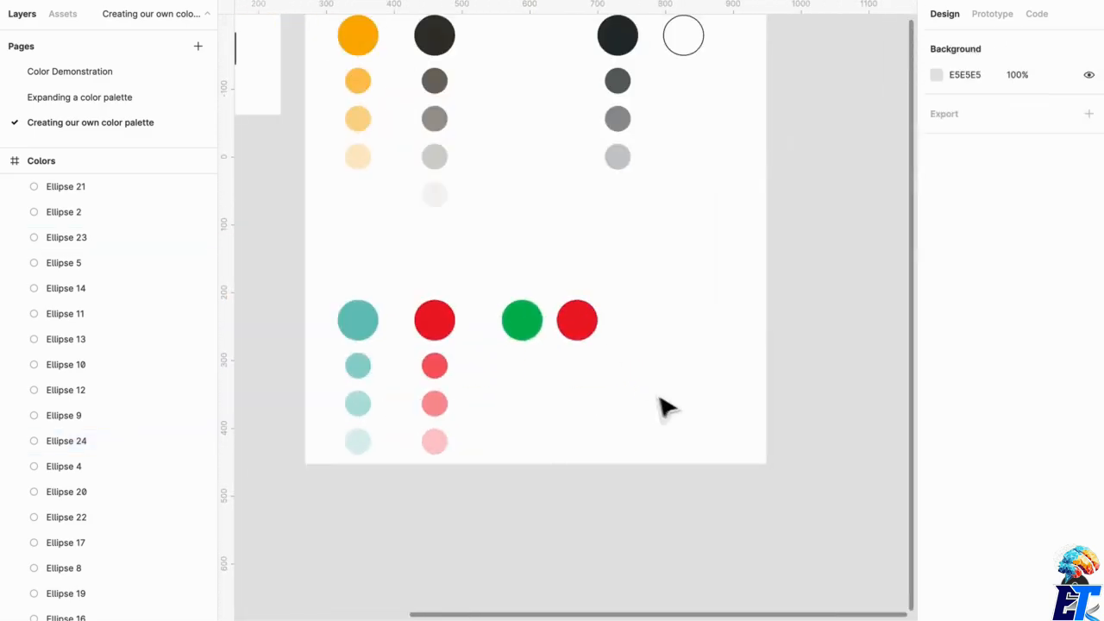
left_click_drag(664, 407, 681, 333)
left_click(584, 264)
Step: Move the teal and red columns with all their tints up about 69 px and deselect them
scroll(582, 262, "up", 3)
scroll(583, 262, "left", 4)
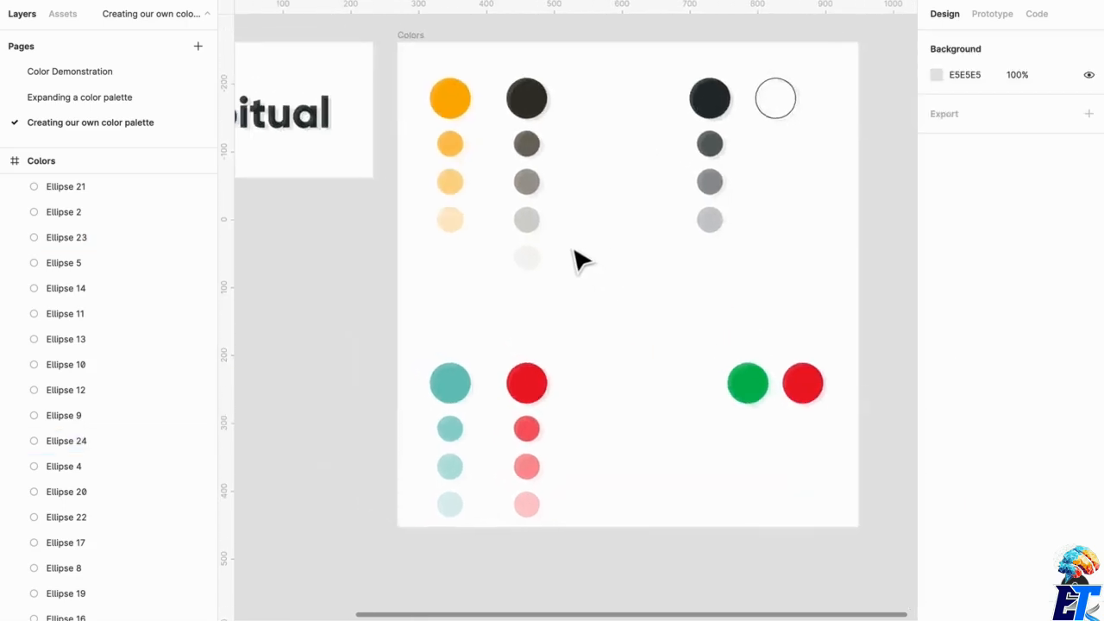
scroll(582, 260, "up", 2)
left_click_drag(675, 553, 481, 402)
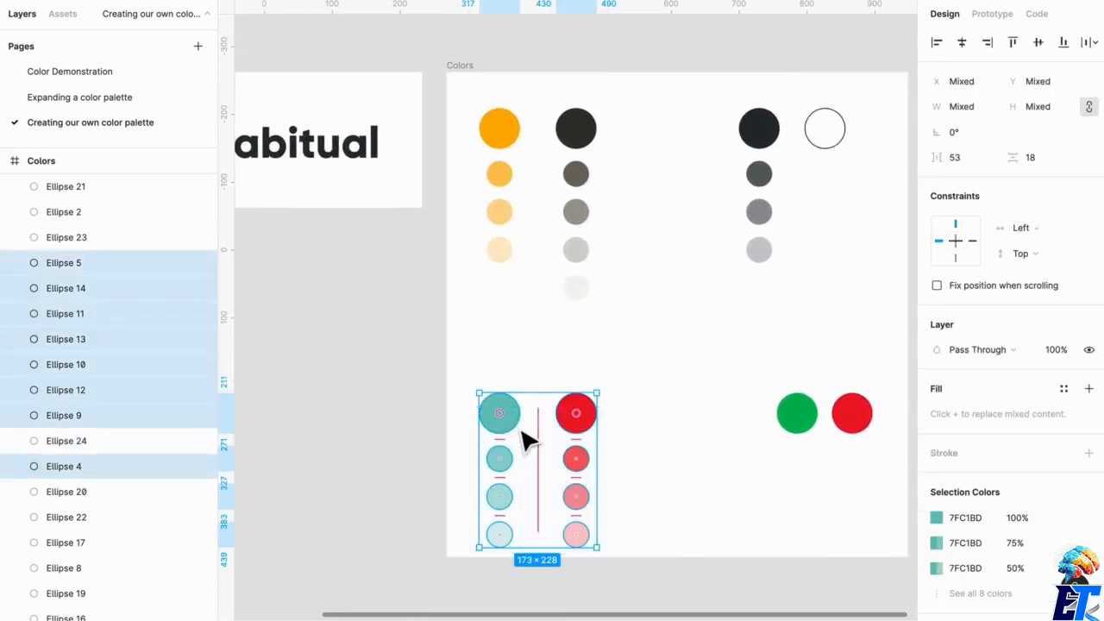
left_click_drag(528, 440, 525, 393)
left_click(665, 387)
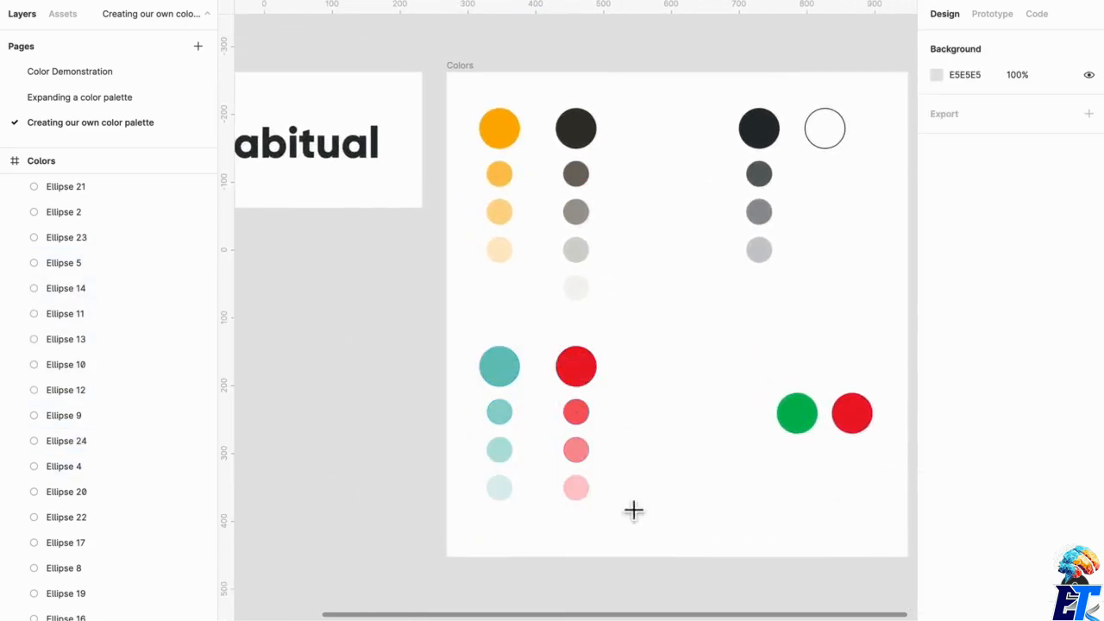
Step: Draw a rectangle about 107 × 262 right of the red column and give it an additional linear gradient fill
left_click_drag(663, 297, 735, 474)
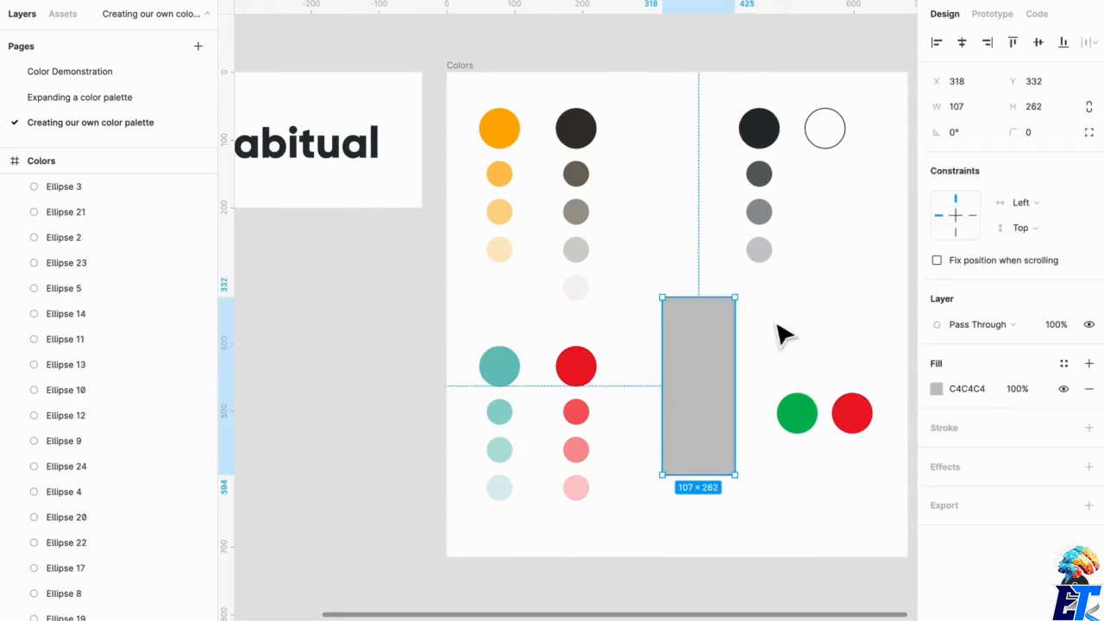
left_click(1088, 364)
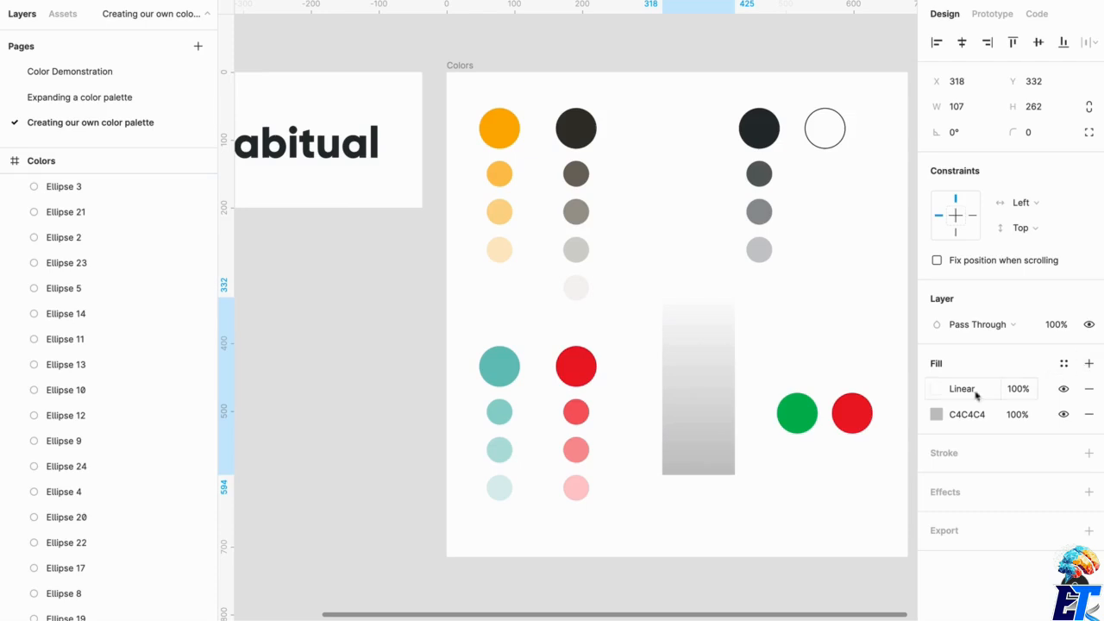
left_click(938, 389)
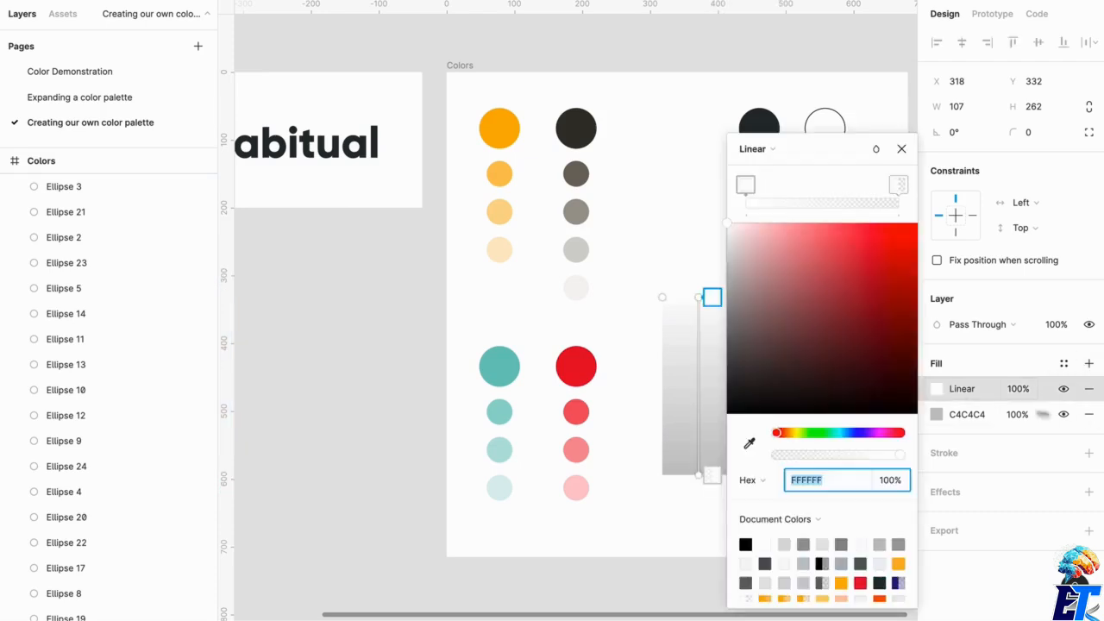
Step: Set the gradient's start to the lightest orange tint, FDEBCB, and its end to white FFFFFF at 100% opacity
left_click(743, 186)
left_click(748, 445)
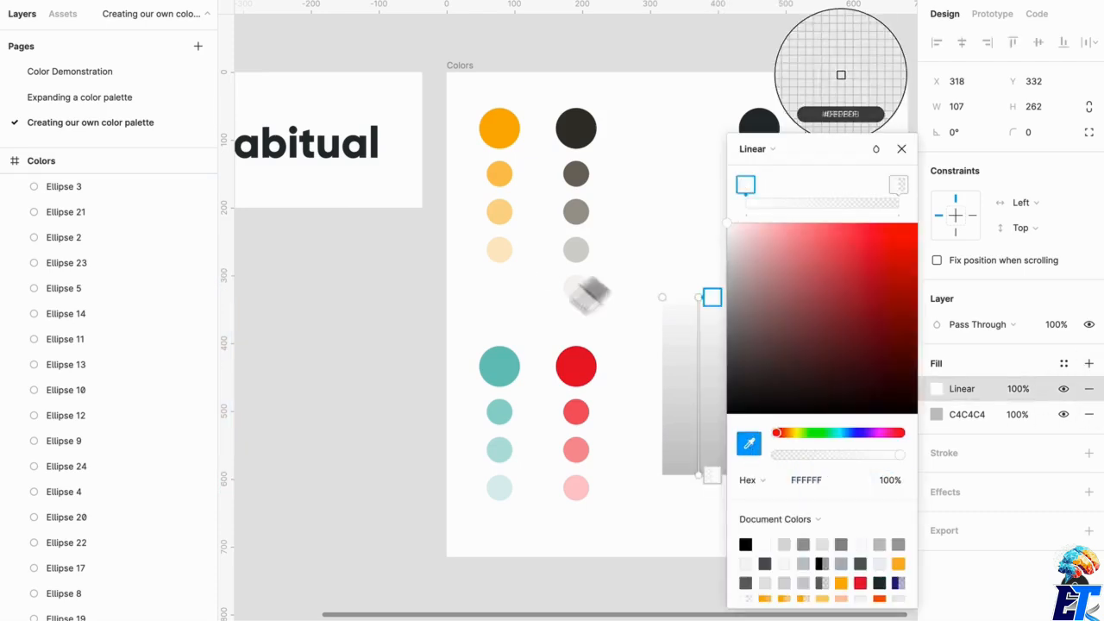
left_click(506, 263)
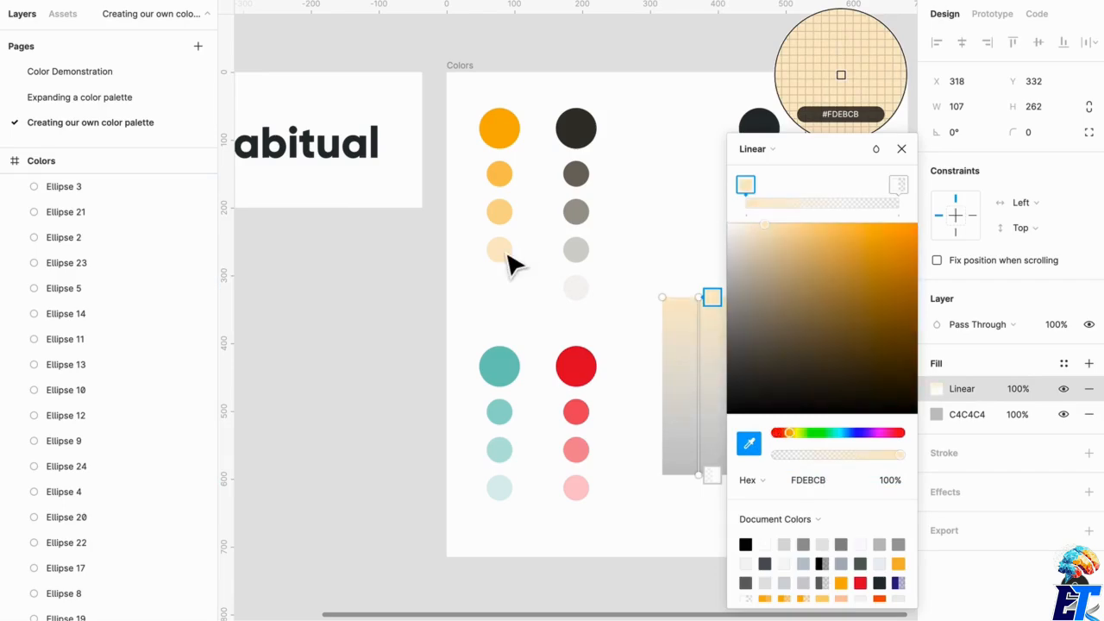
left_click(898, 185)
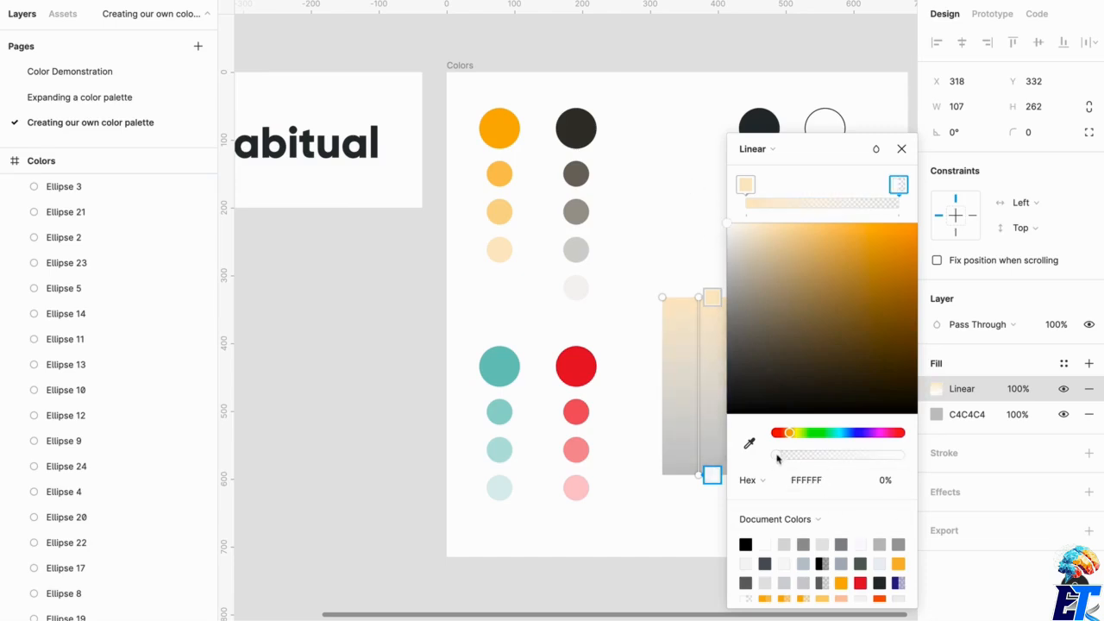
left_click_drag(777, 459, 932, 465)
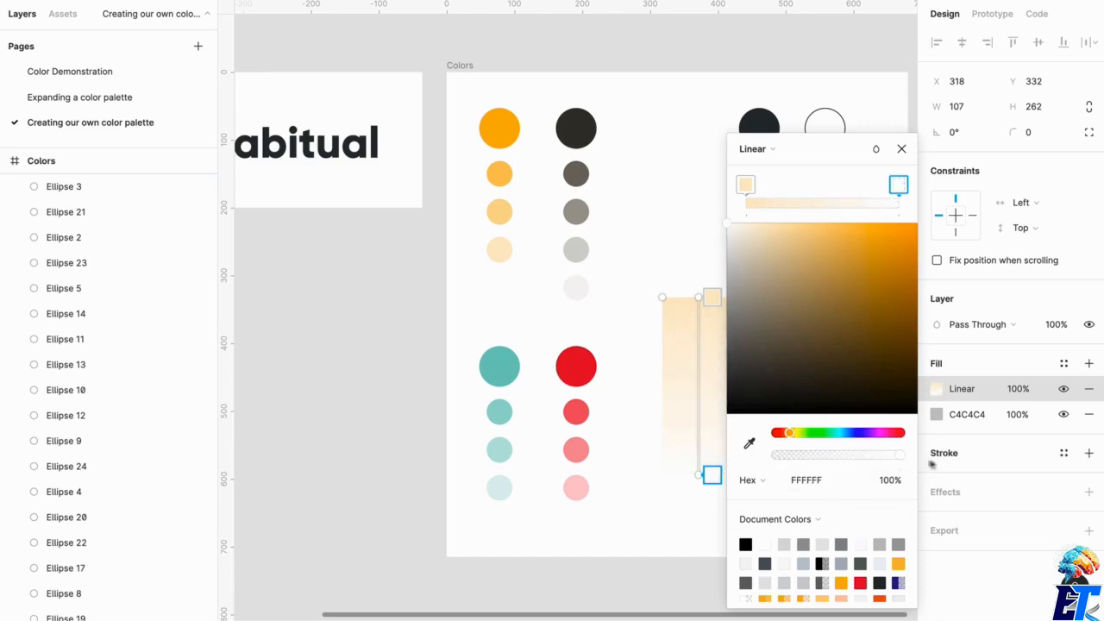
left_click(695, 528)
Step: Shorten the gradient rectangle to a height of 150 px from its lower edge
scroll(656, 449, "right", 3)
left_click(636, 395)
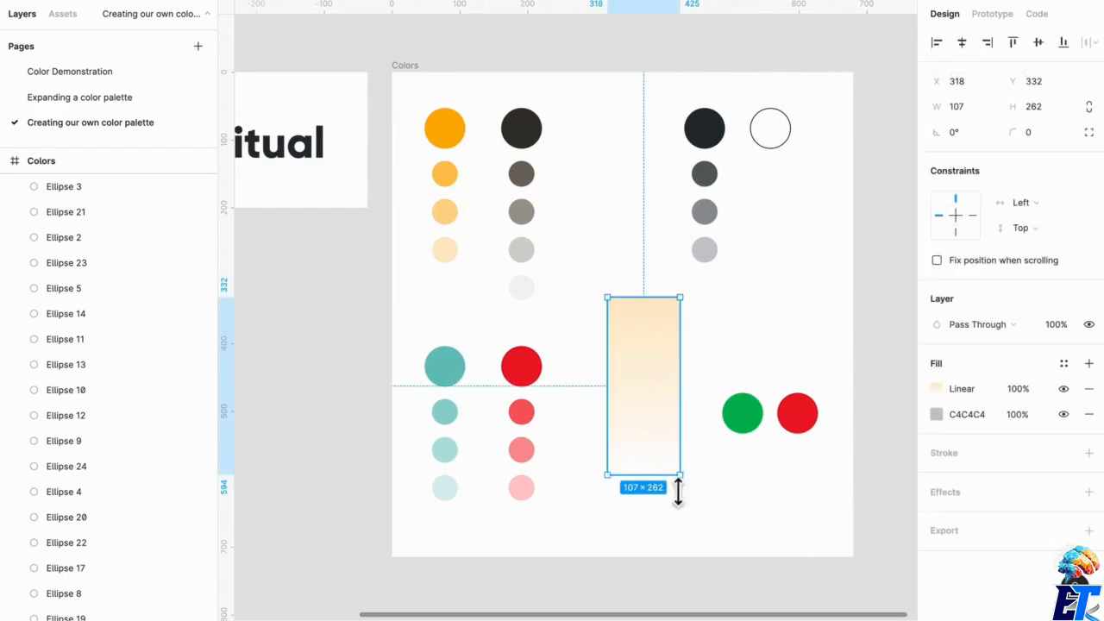
left_click_drag(678, 492, 676, 416)
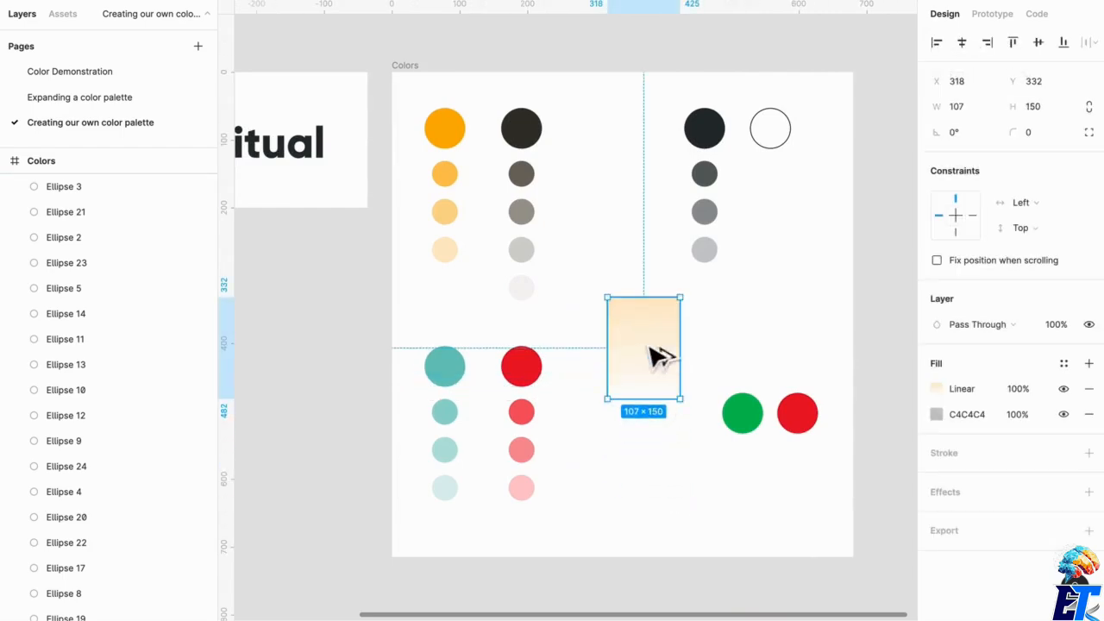
Step: Duplicate the gradient rectangle to its right with a 15 px gap and move both about 80 px left
left_click_drag(656, 356, 723, 362)
left_click(625, 366, "shift")
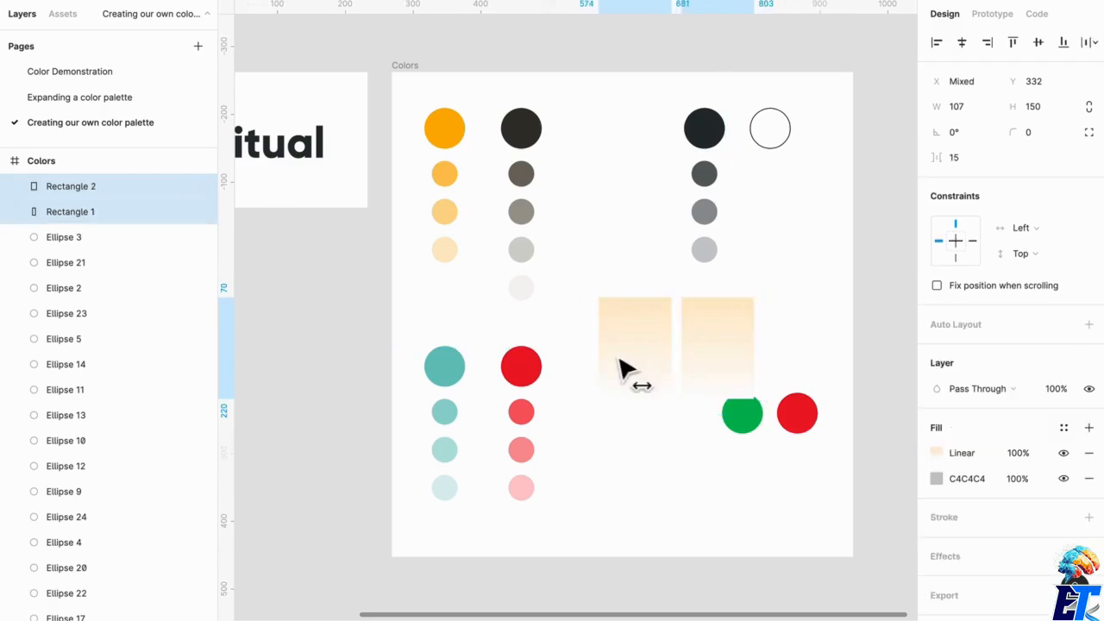
left_click_drag(626, 367, 585, 370)
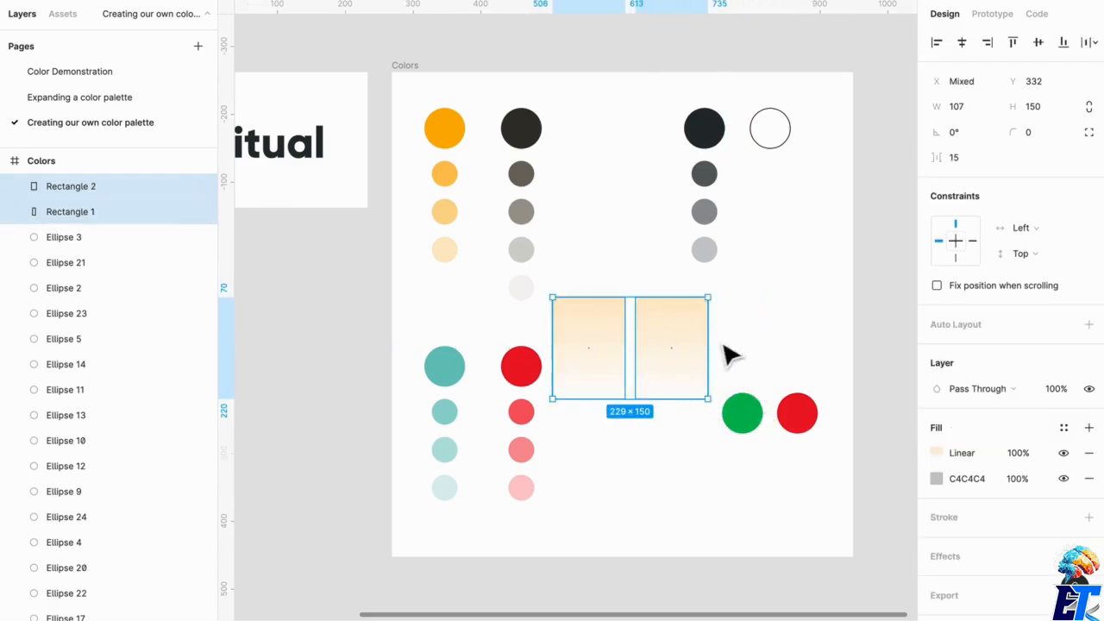
Step: Set the second rectangle's gradient start to the lightest teal tint, DFEFEE, and deselect it
left_click(683, 352)
left_click(937, 390)
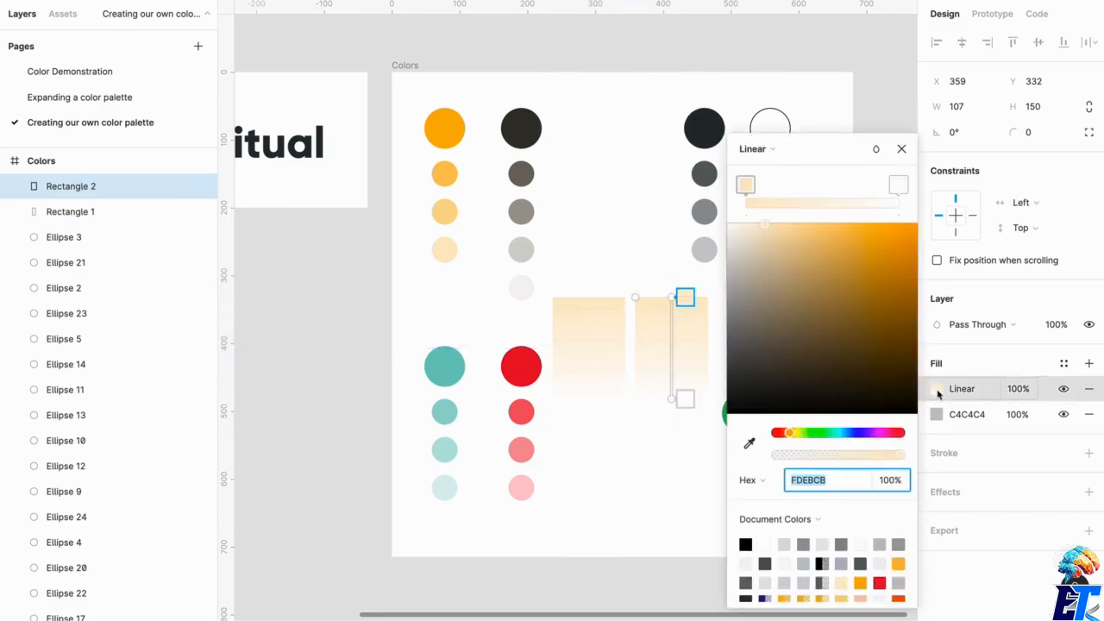
left_click(745, 185)
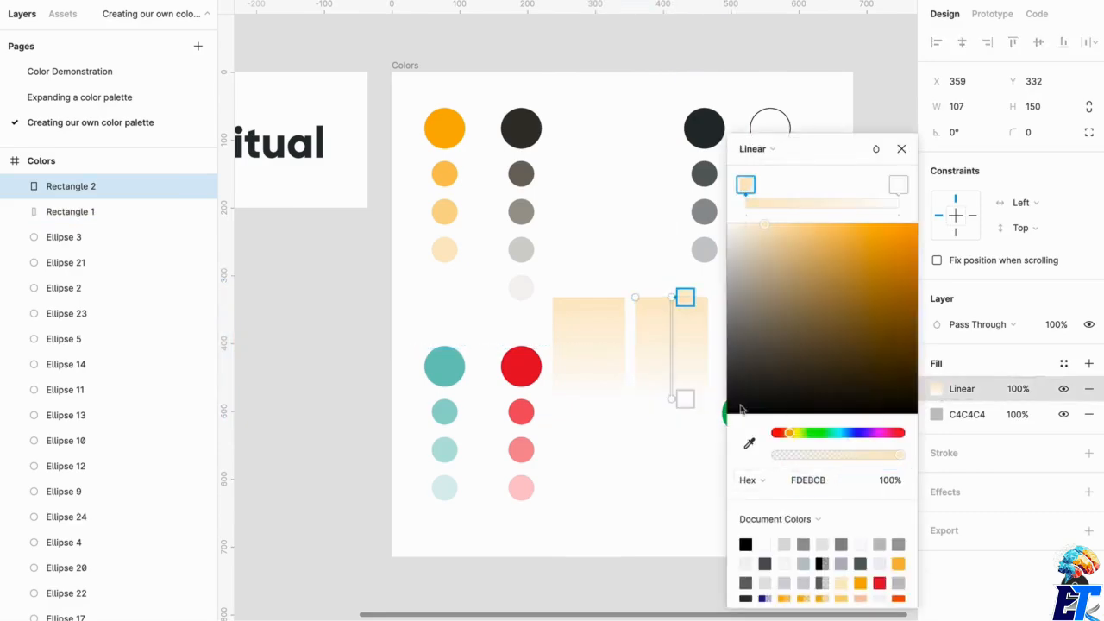
left_click(749, 443)
left_click(444, 492)
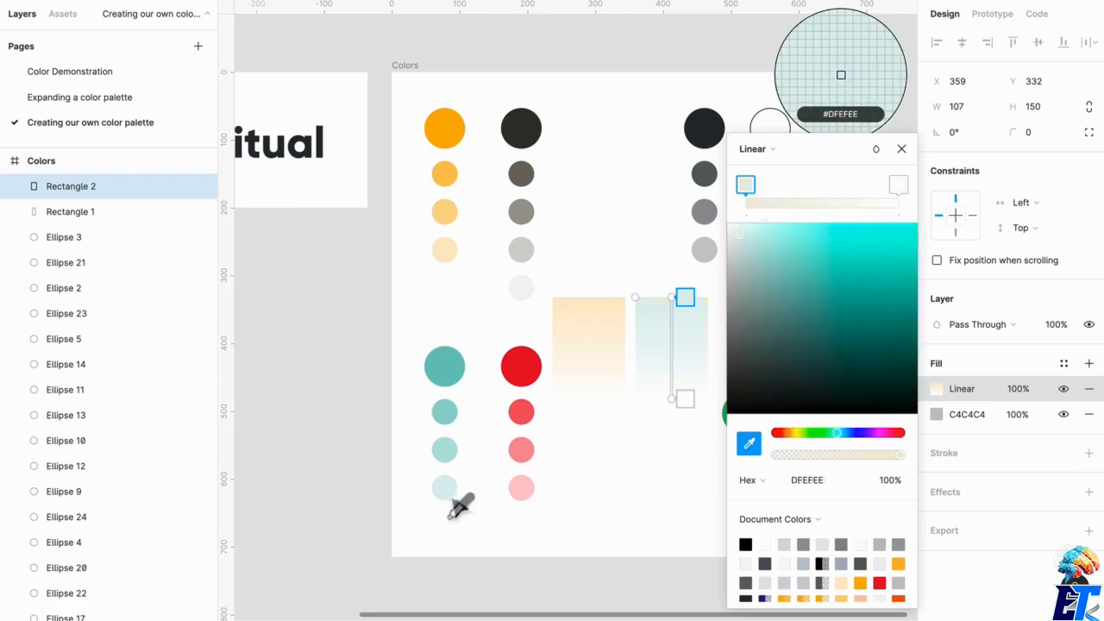
left_click(665, 510)
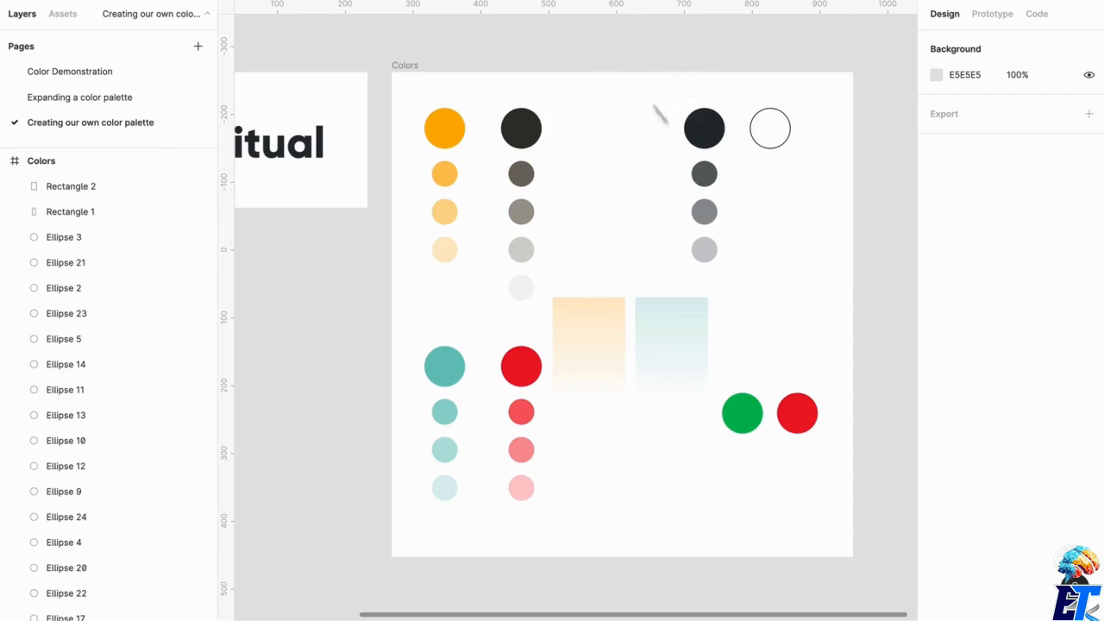
Step: Stack the teal gradient rectangle above the orange one with a 28 px gap, right of the red column
left_click_drag(601, 337, 602, 452)
left_click_drag(669, 367, 621, 365)
left_click(625, 457, "shift")
left_click_drag(627, 452, 653, 454)
Step: Select the palette groups in turn: both gradients, the red column, and the orange and warm-dark columns
left_click_drag(615, 158, 630, 516)
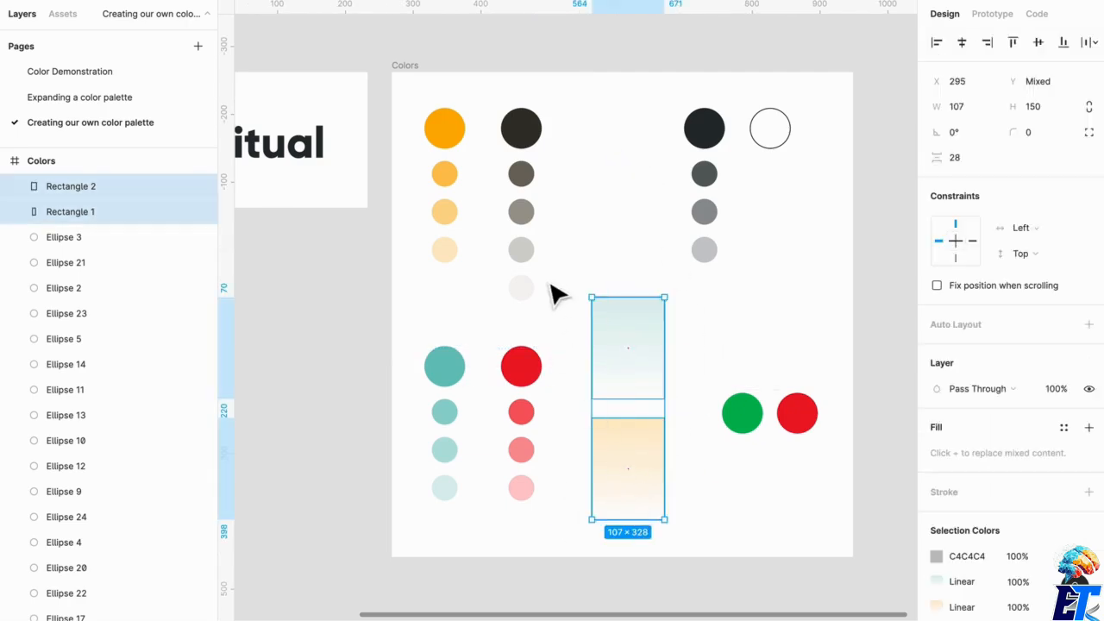
scroll(557, 293, "left", 3)
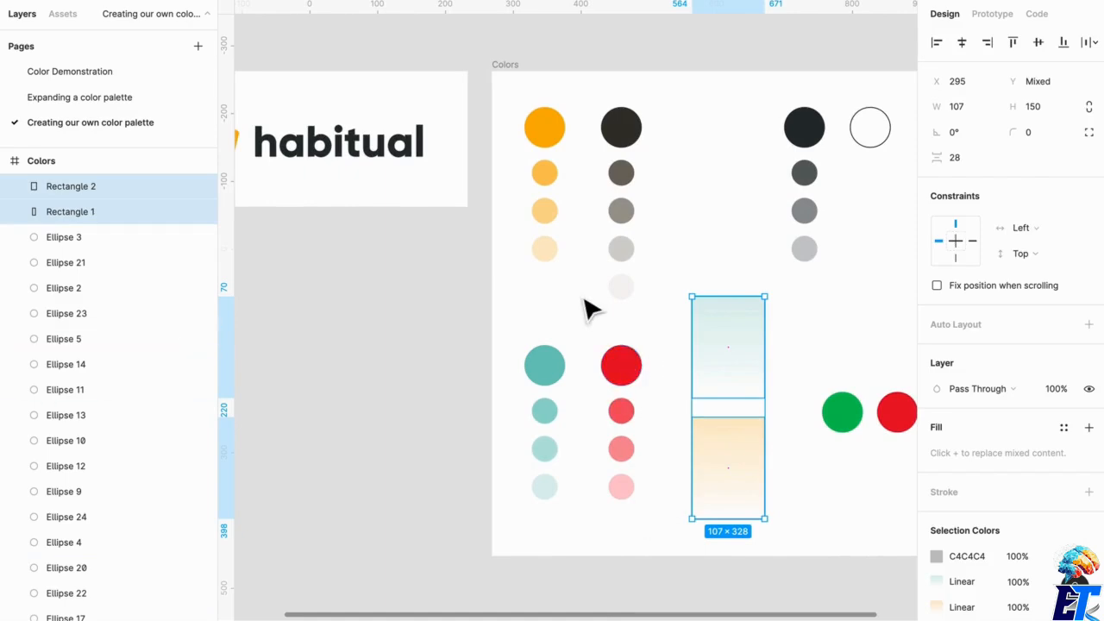
left_click_drag(606, 326, 658, 508)
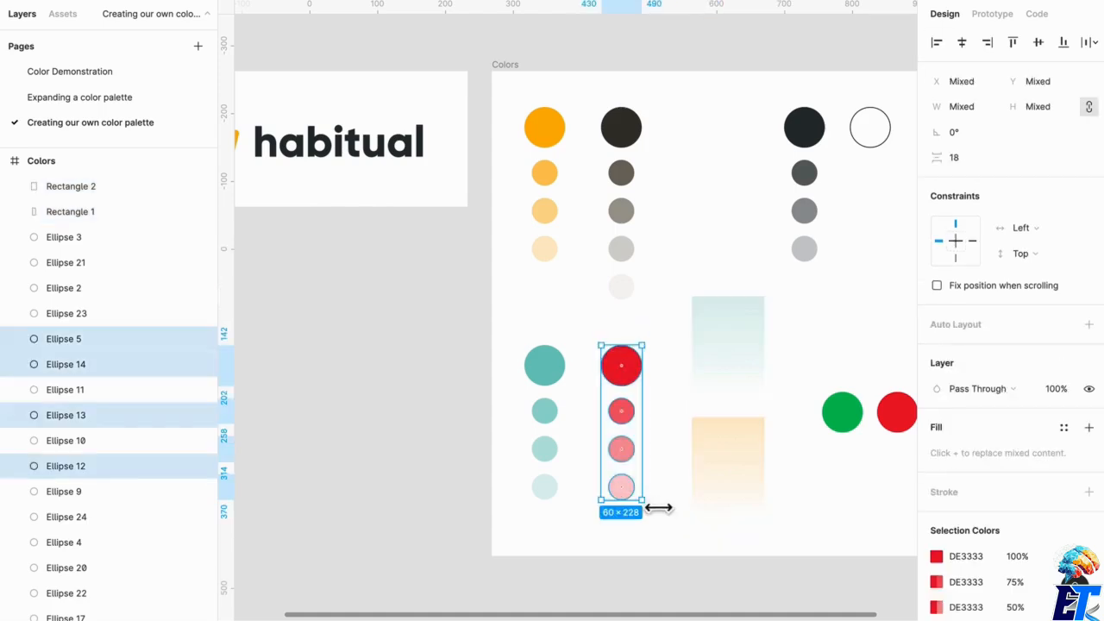
left_click_drag(517, 95, 654, 303)
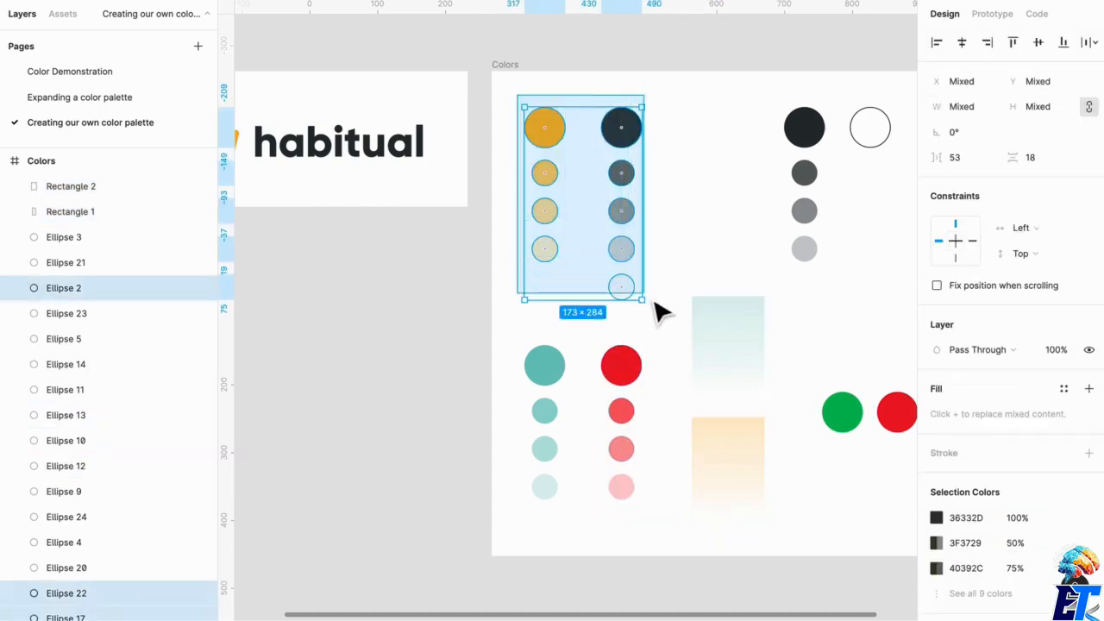
Step: Select in turn the teal column, the green and red status circles, both gradients and the warm-dark tints, and clear the selection
left_click(685, 210)
left_click_drag(520, 316, 558, 498)
scroll(806, 322, "right", 3)
left_click_drag(667, 349, 794, 466)
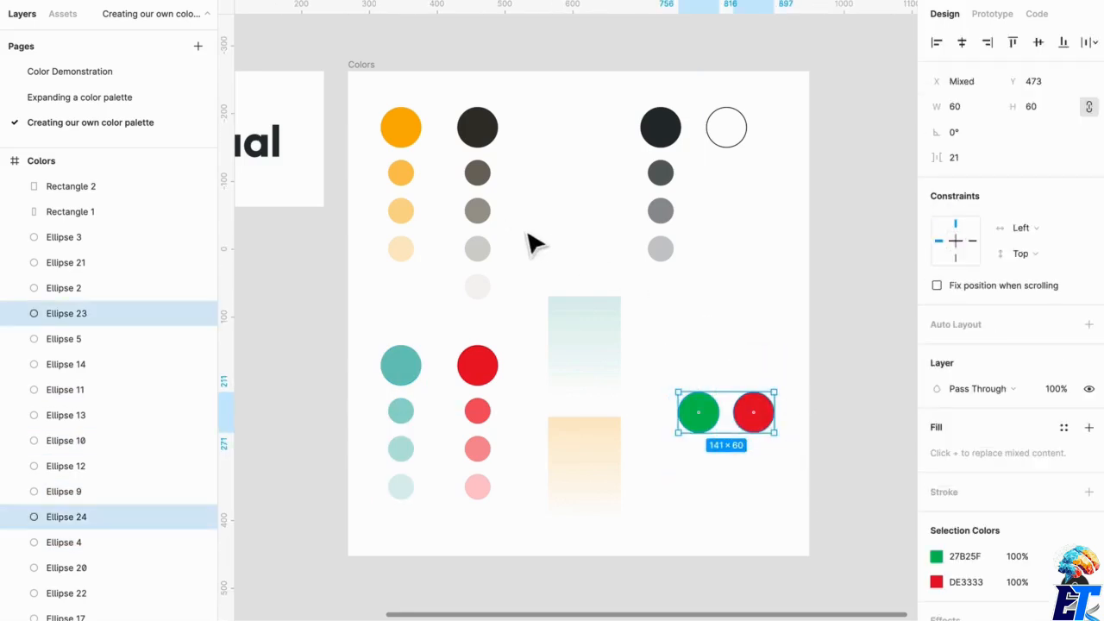
mouse_move(565, 252)
left_mouse_down()
mouse_move(616, 518)
mouse_move(623, 449)
left_mouse_up()
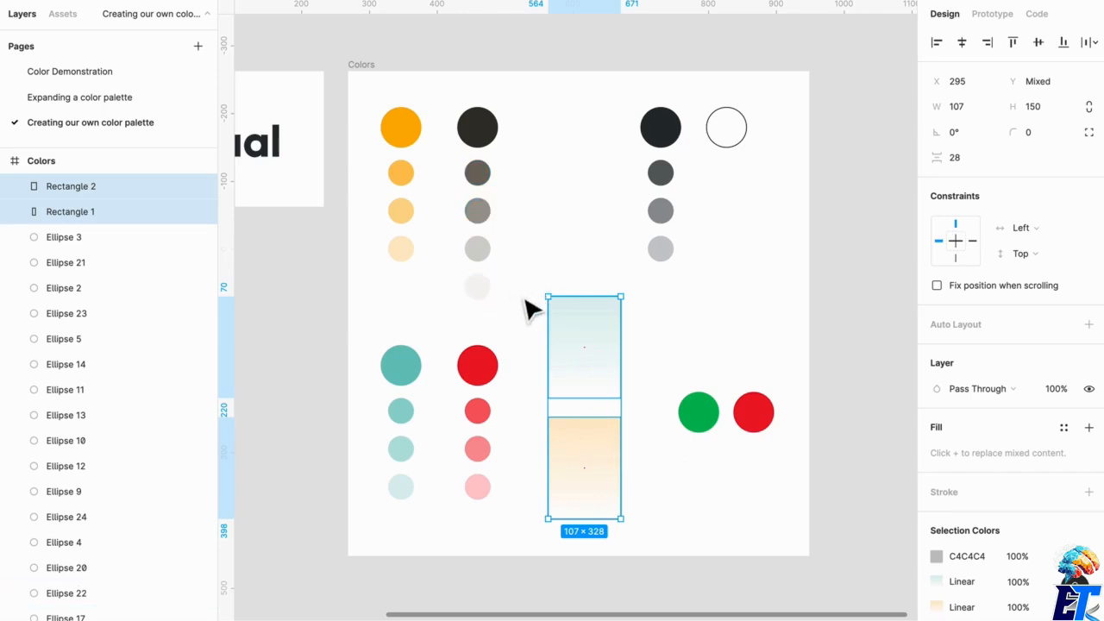
left_click_drag(517, 311, 468, 181)
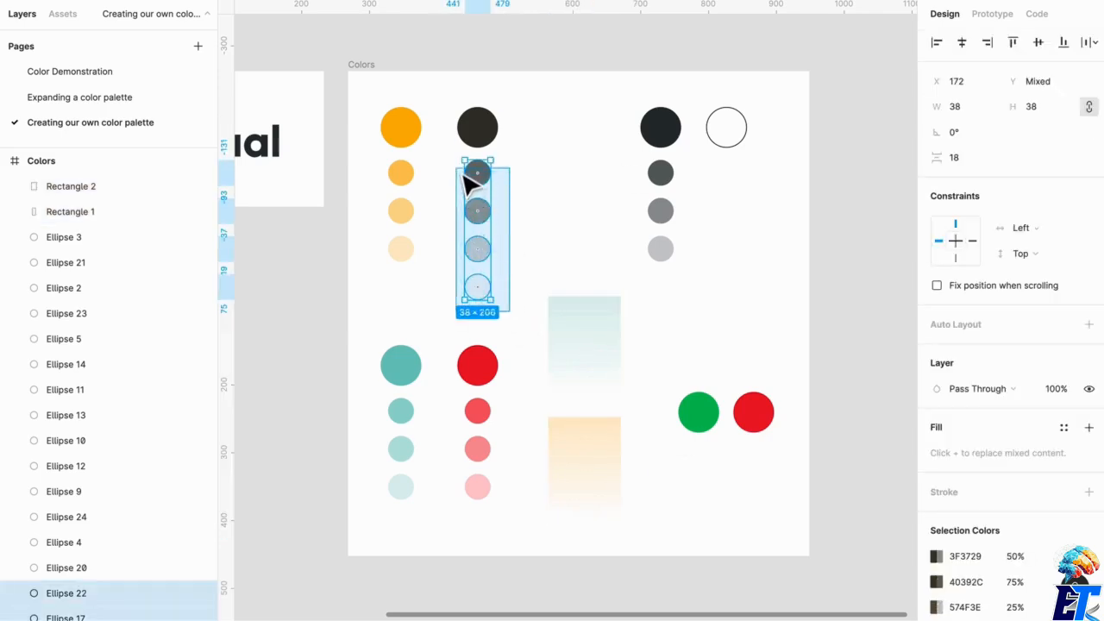
left_click(523, 207)
Step: Examine the warm-dark tints up close and compare the palette with the logo in the Habitual Branding frame
scroll(500, 227, "up", 6)
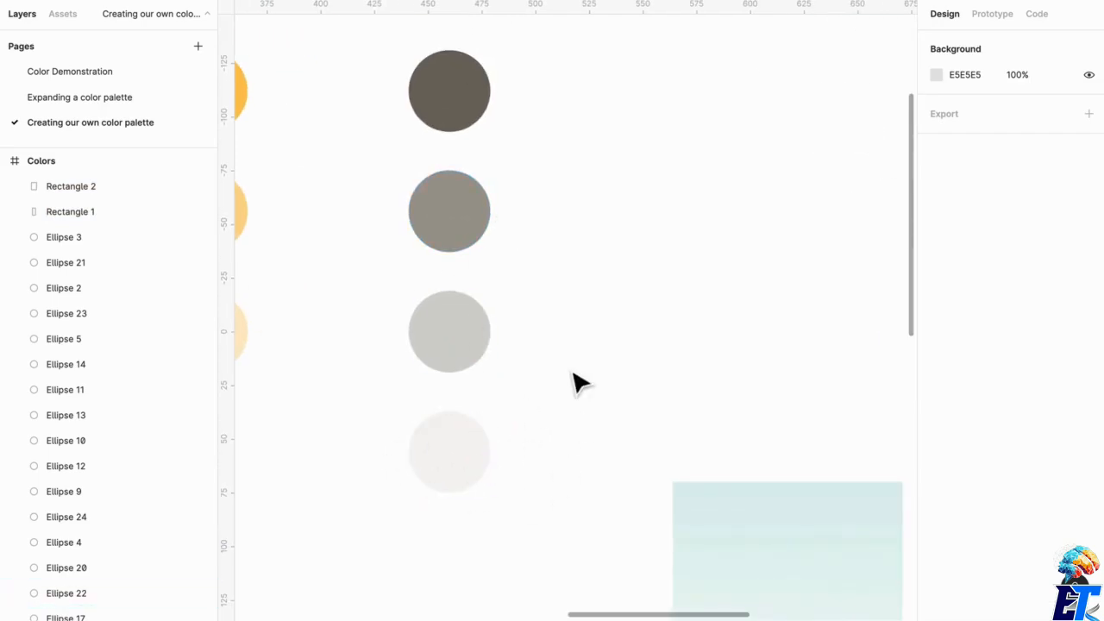
scroll(576, 382, "down", 4)
scroll(595, 266, "left", 10)
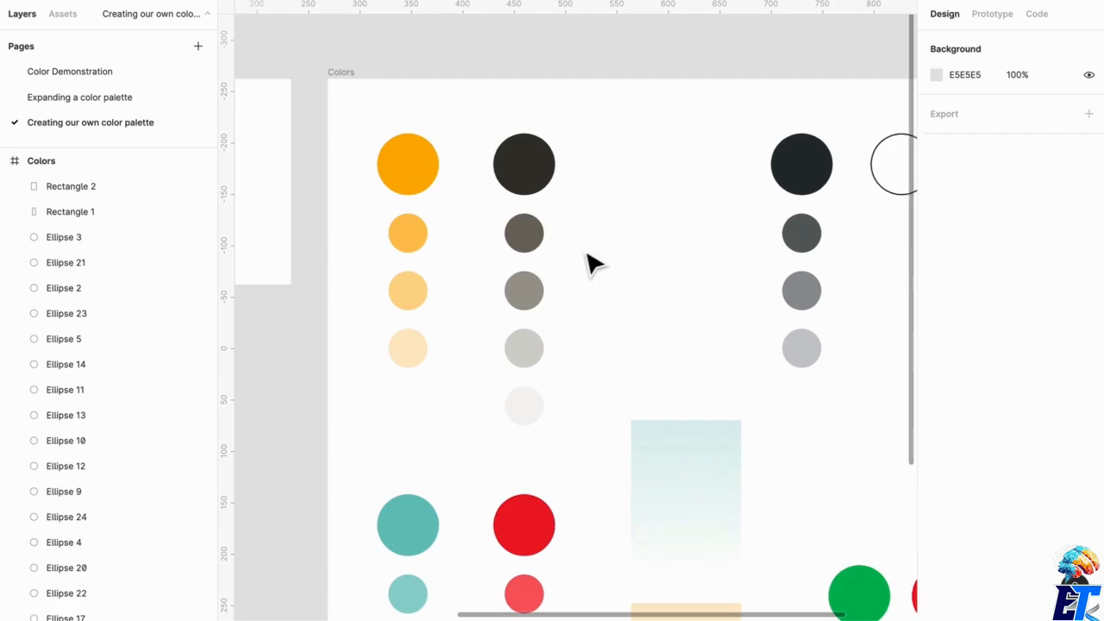
scroll(688, 229, "left", 1)
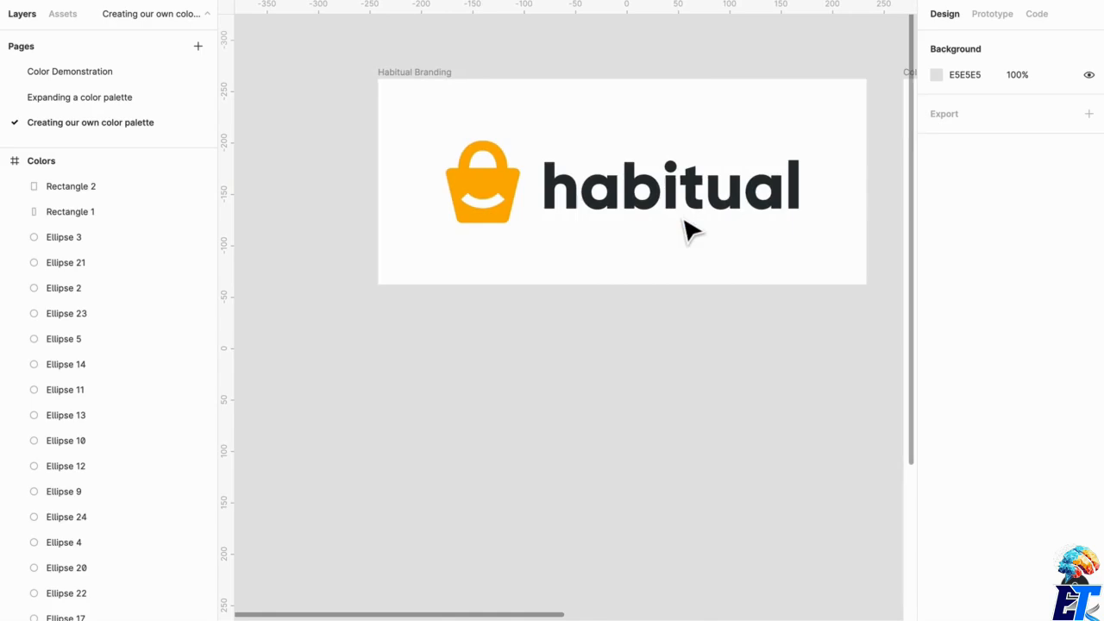
scroll(690, 232, "right", 5)
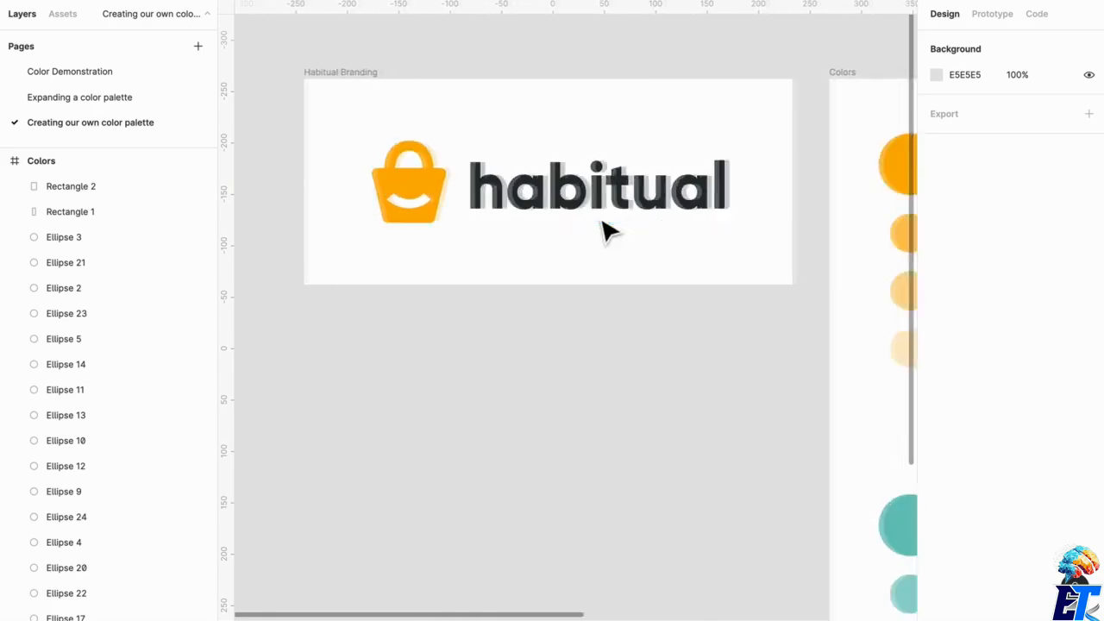
scroll(690, 257, "right", 7)
Step: Select the orange and warm-dark columns next to the logo frame and deselect them
left_click_drag(724, 113, 891, 430)
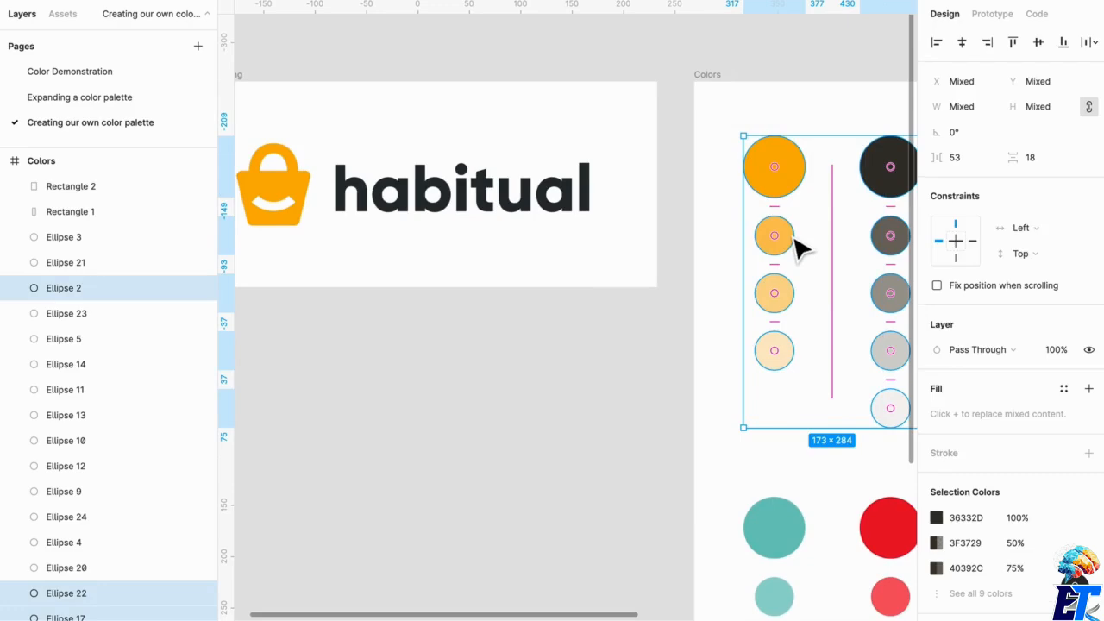
left_click(702, 239)
scroll(703, 239, "right", 2)
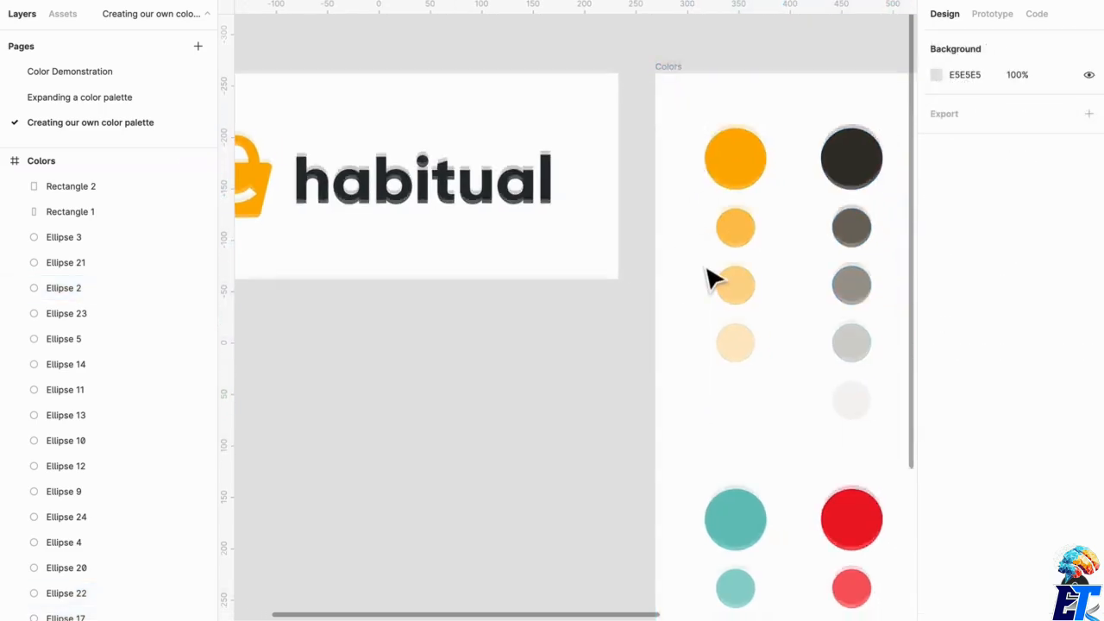
Step: Select the brand swatches from the orange column down through the teal column, deselect them, and review the whole Colors frame
scroll(703, 250, "down", 5)
scroll(702, 250, "down", 3)
left_click_drag(687, 33, 801, 475)
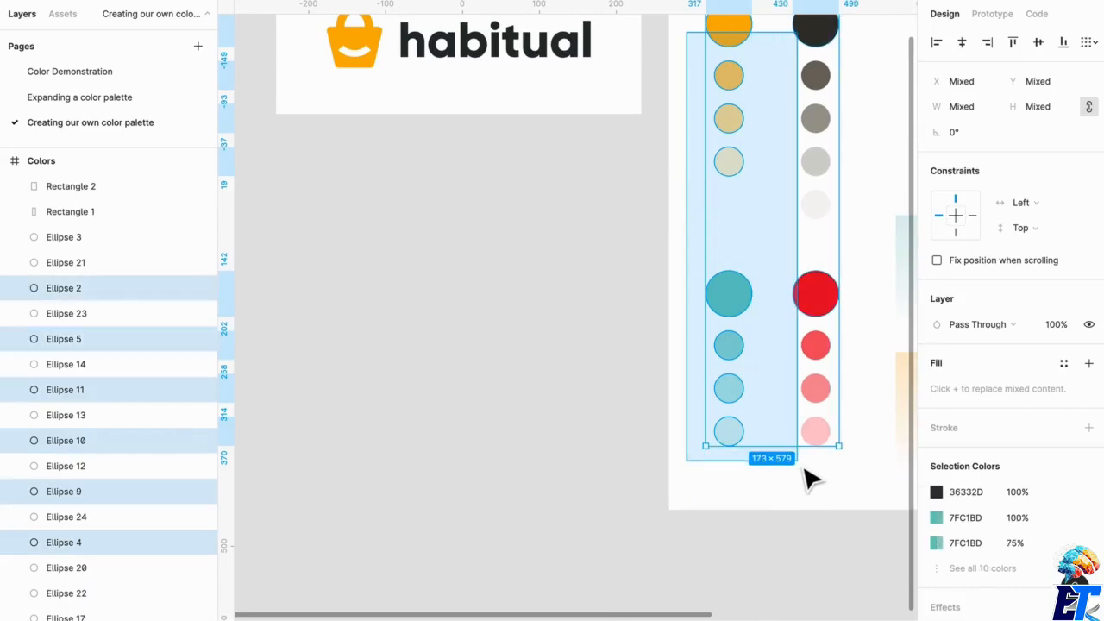
left_click(796, 423)
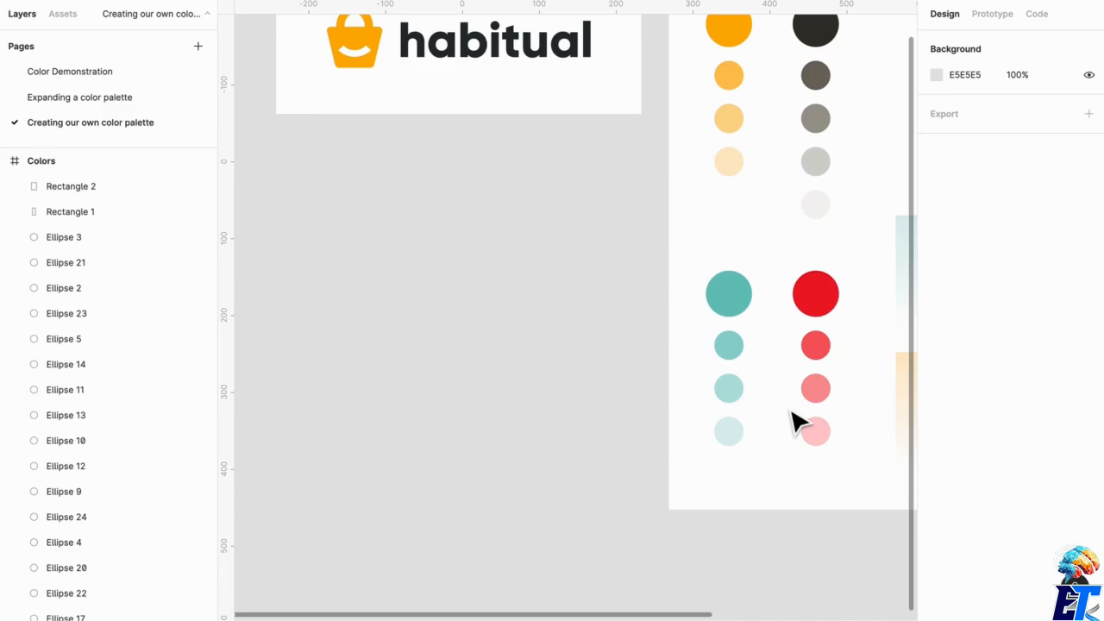
scroll(794, 419, "up", 2)
scroll(794, 419, "right", 5)
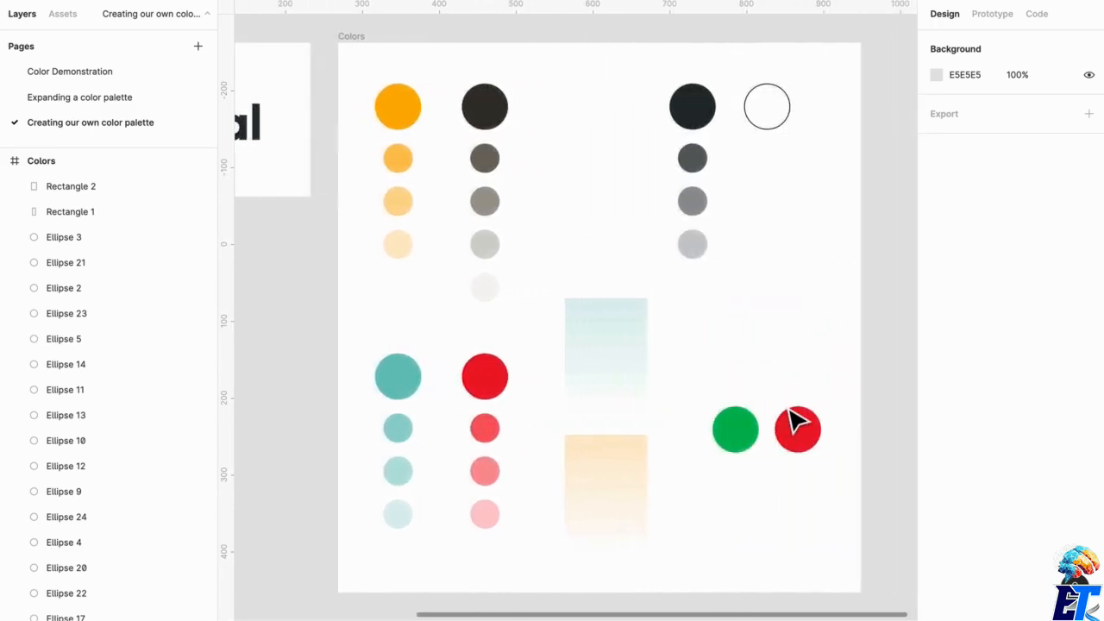
scroll(795, 421, "down", 1, "ctrl")
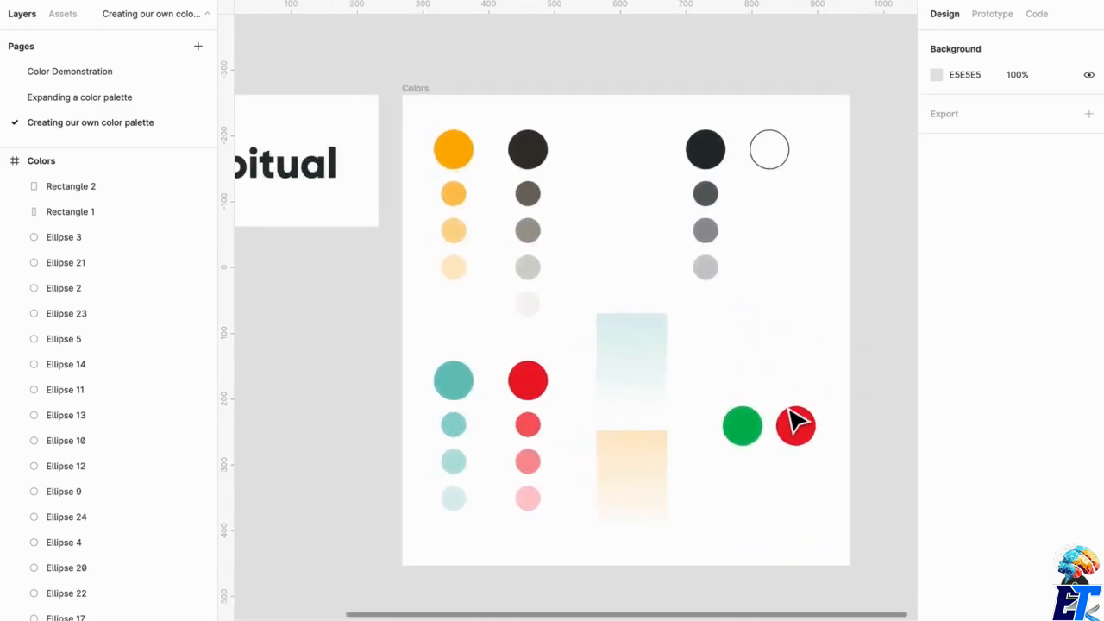